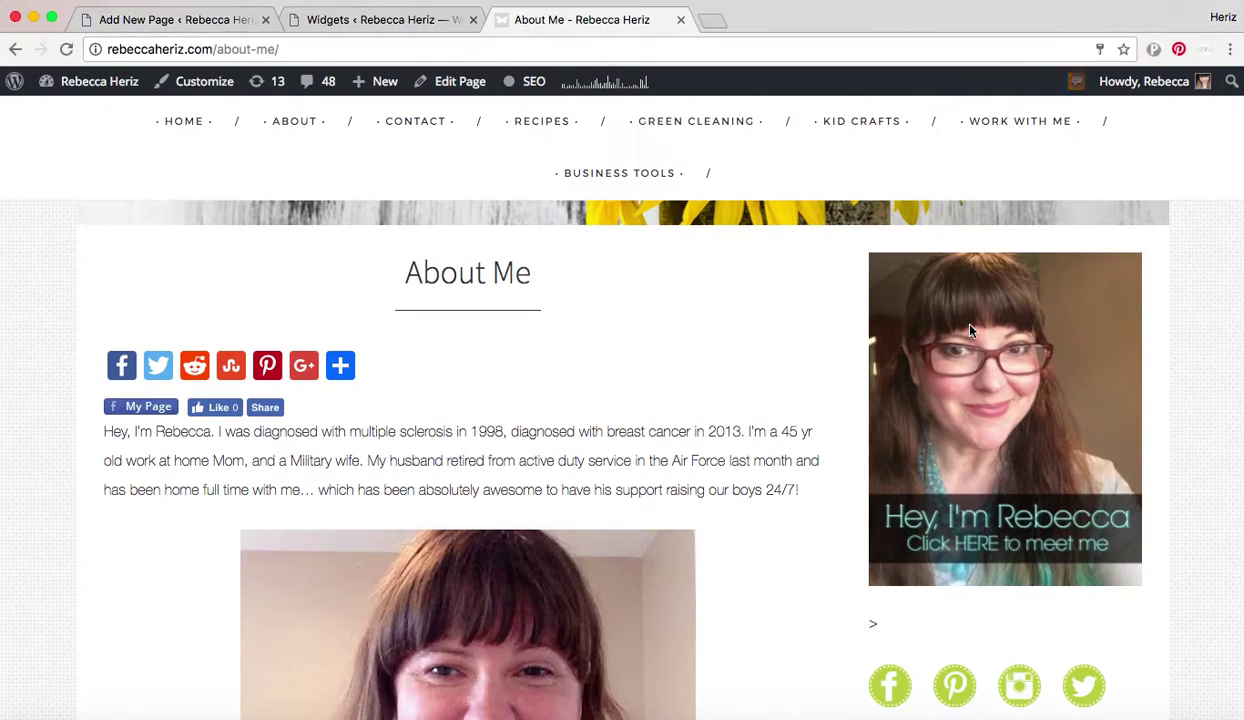
Step: Scroll through the live About Me page, then go to the site's home page via HOME
mouse_move(969, 330)
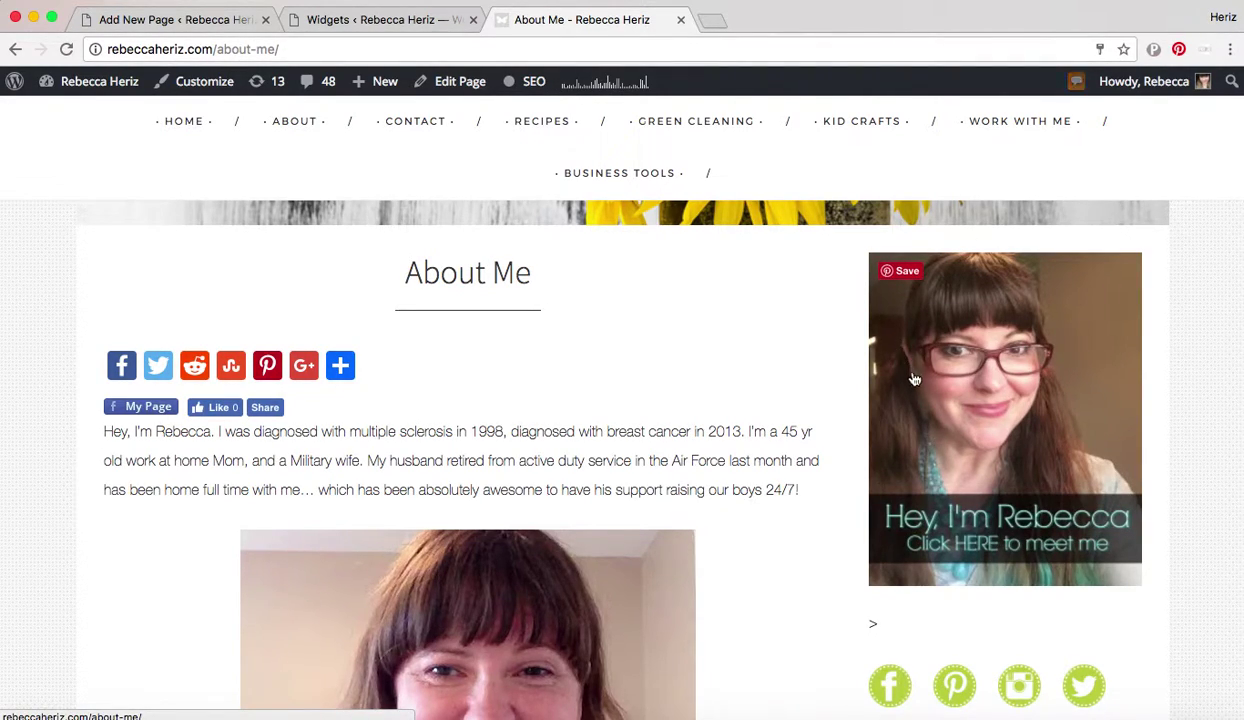
scroll(889, 368, "down", 3)
scroll(912, 378, "up", 5)
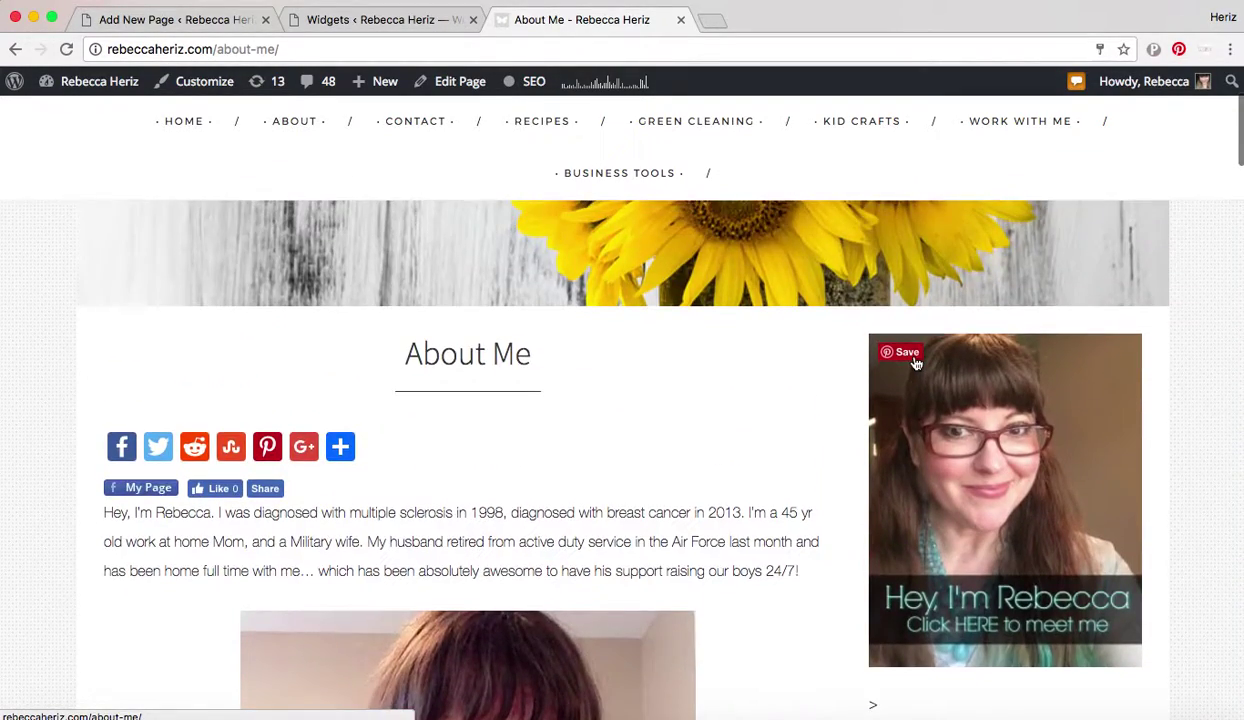
scroll(914, 370, "down", 5)
scroll(915, 364, "up", 5)
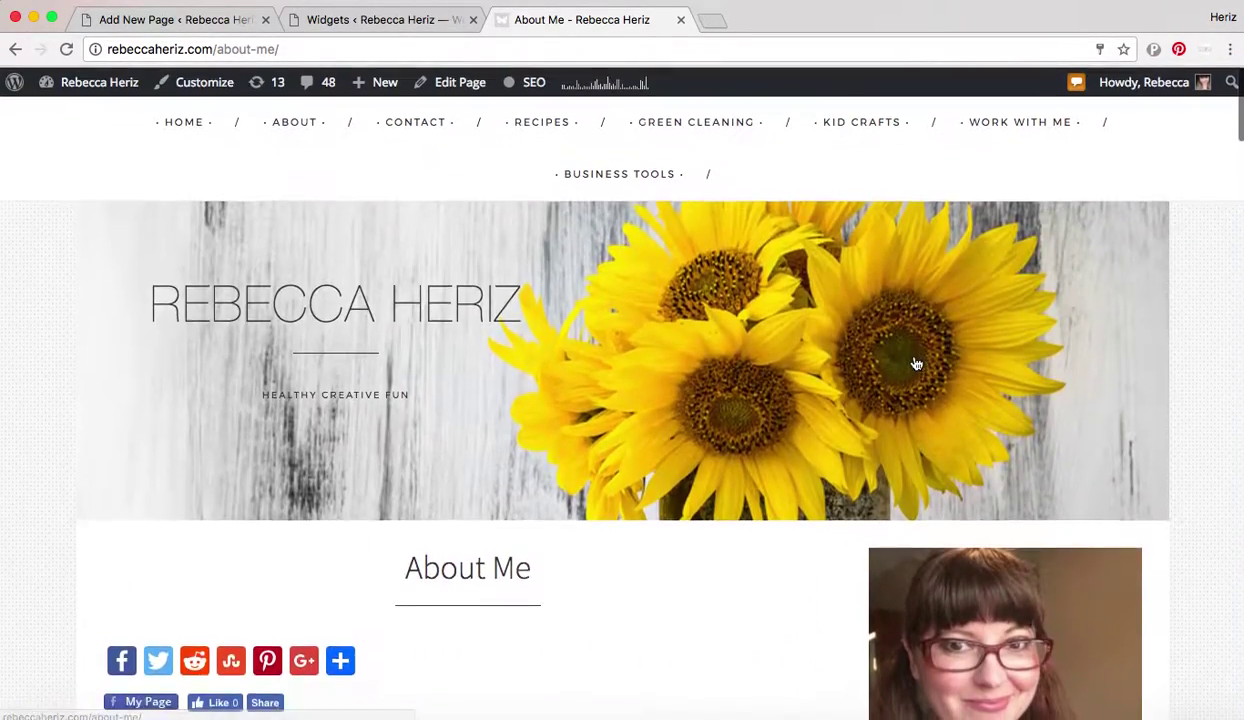
scroll(915, 364, "down", 5)
scroll(915, 364, "up", 2)
scroll(915, 364, "up", 5)
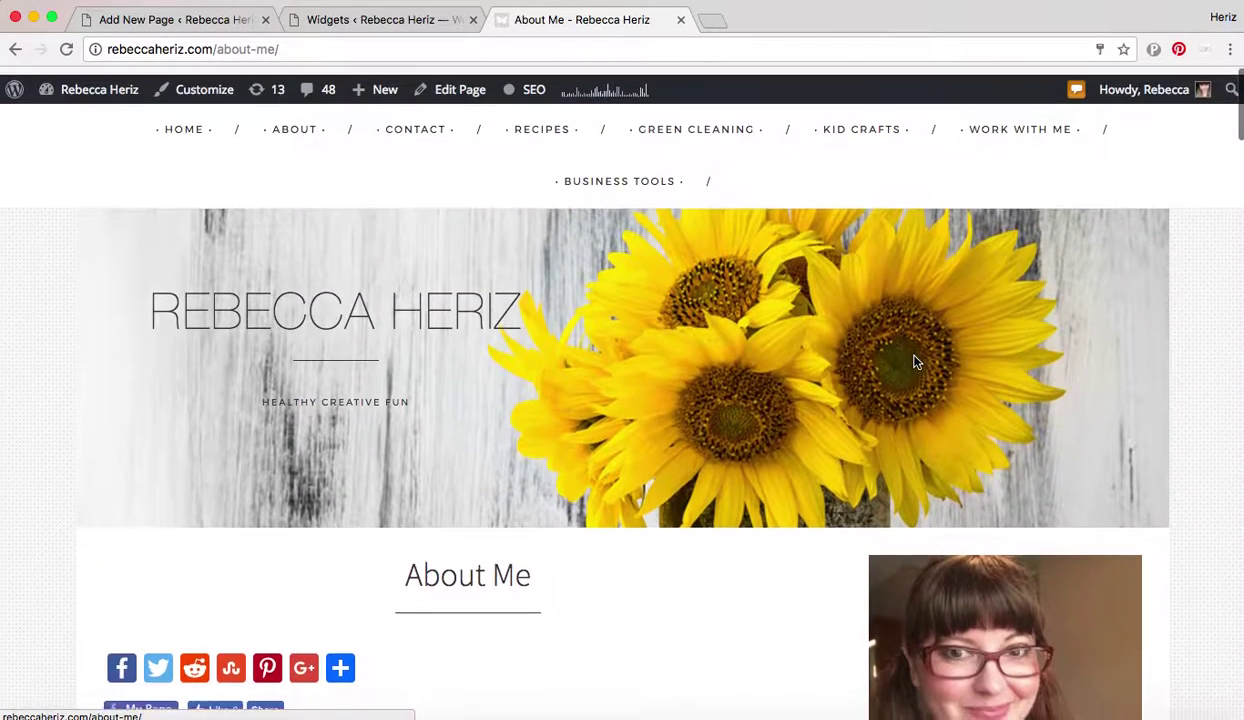
left_click(190, 124)
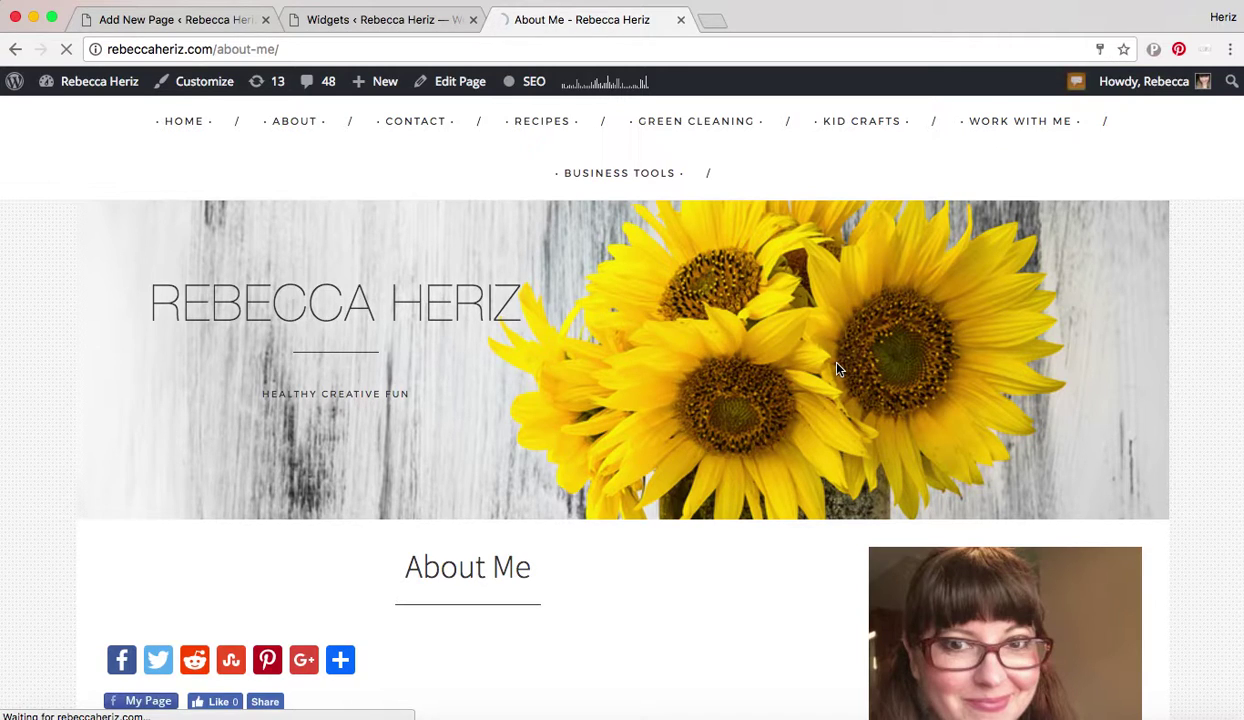
Step: Follow the 'Hey, I'm Rebecca' sidebar photo to the About Me page and select its URL
scroll(838, 371, "down", 1)
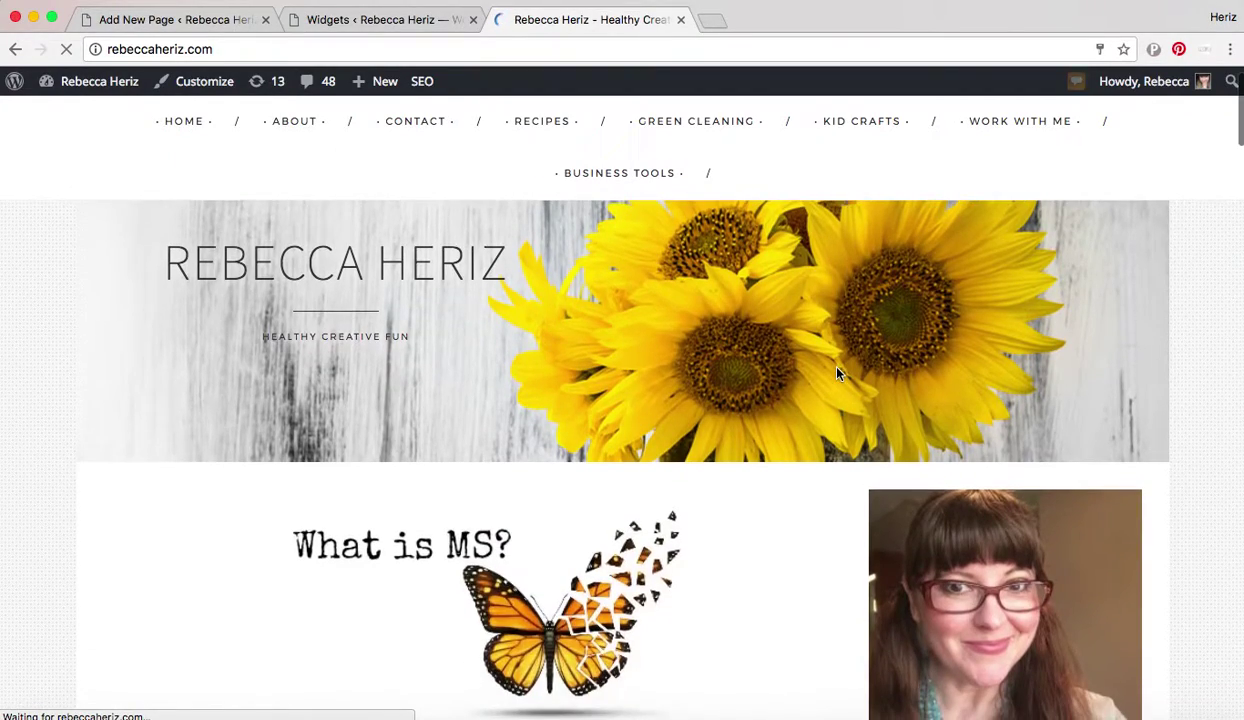
scroll(838, 373, "down", 5)
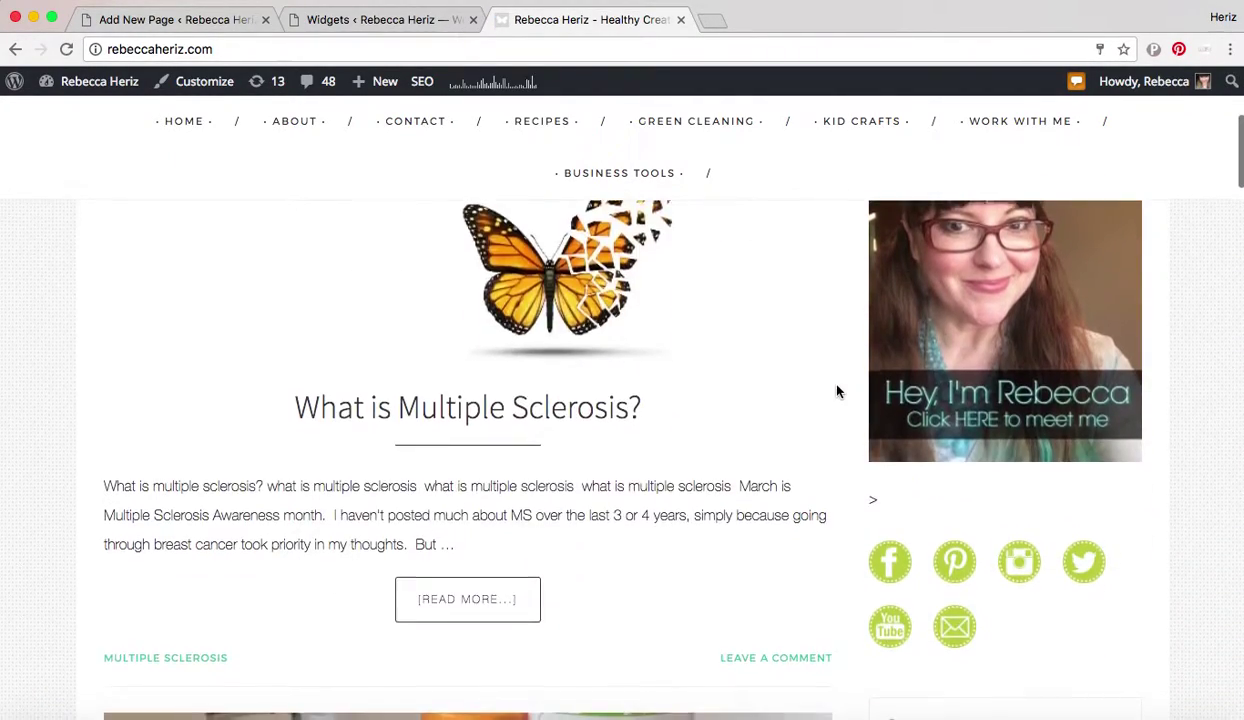
scroll(838, 391, "down", 10)
scroll(838, 404, "up", 12)
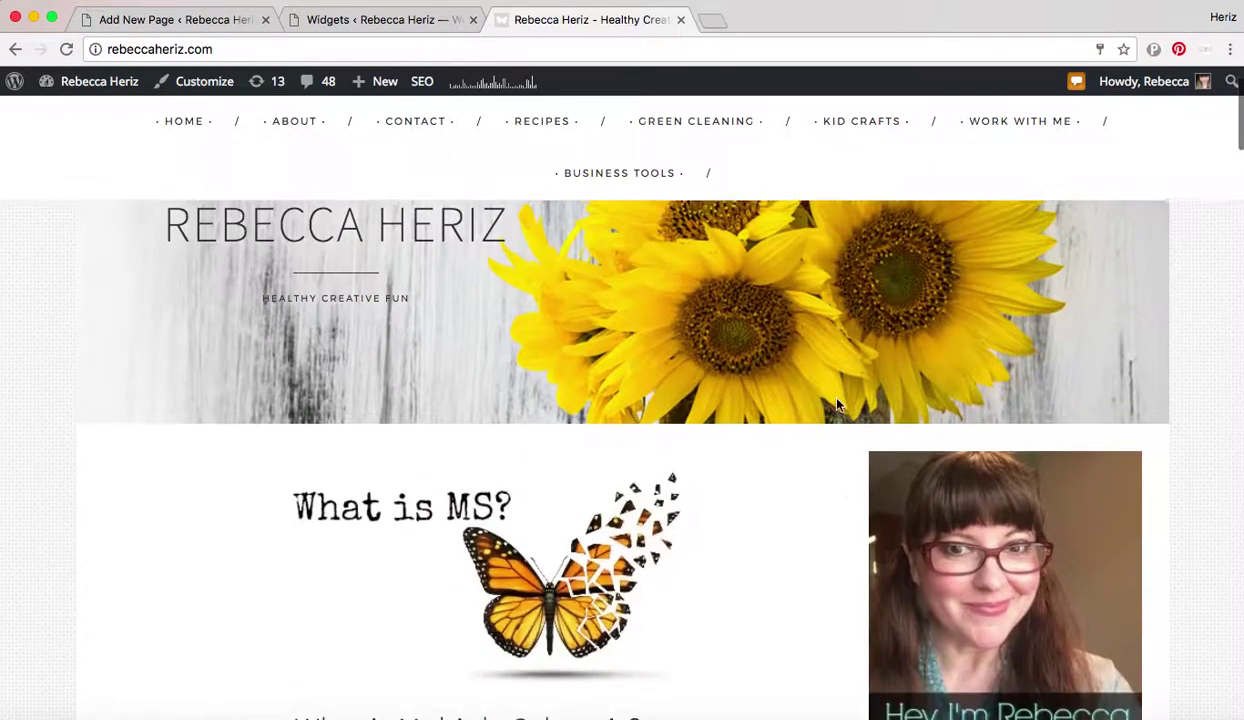
scroll(838, 404, "down", 3)
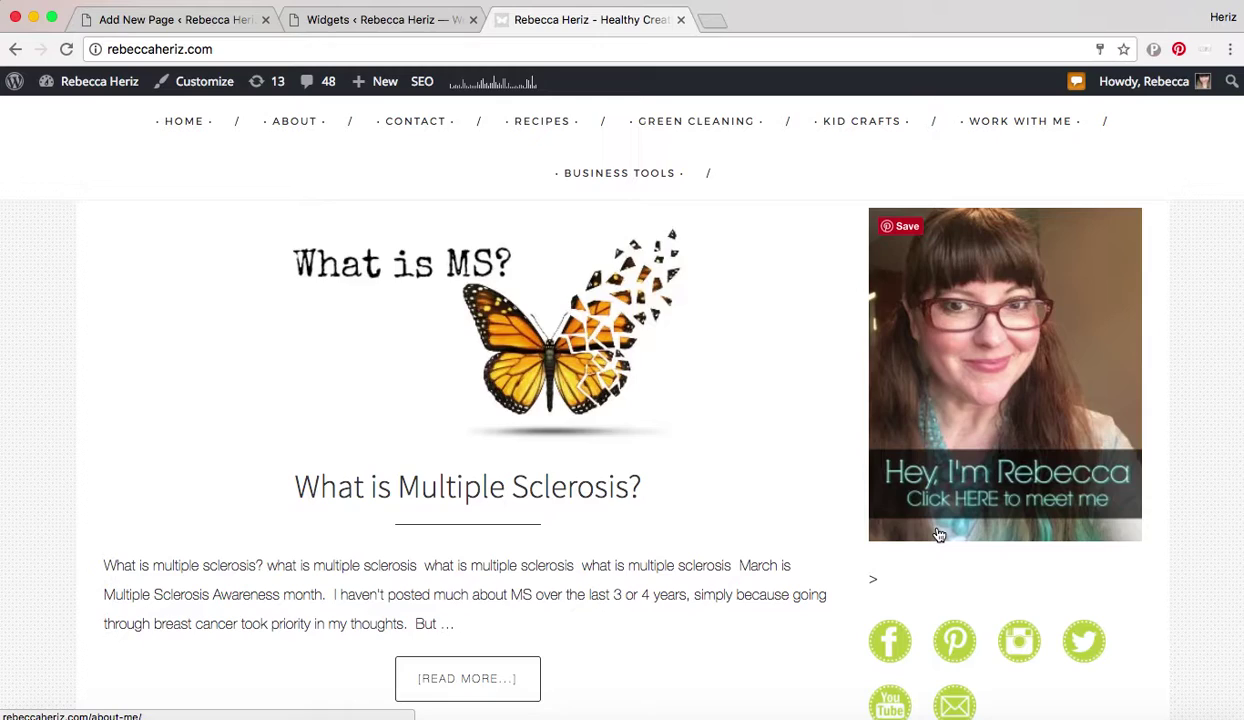
left_click(997, 400)
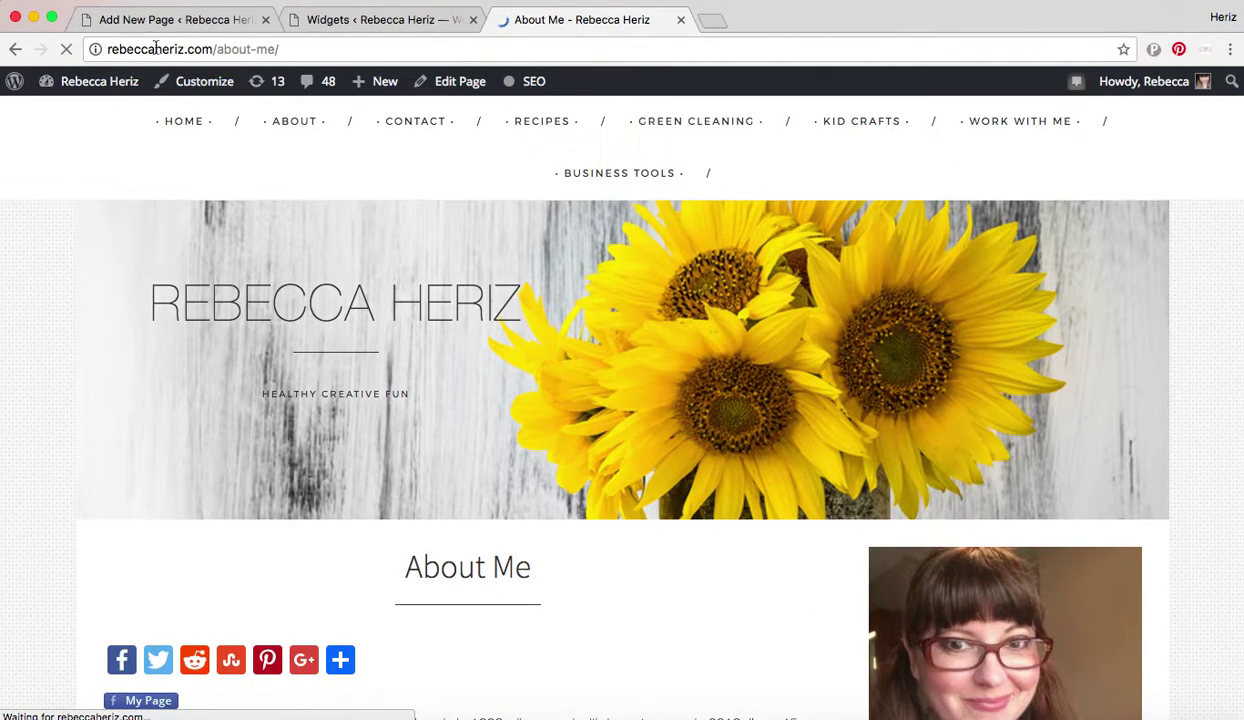
left_click_drag(111, 49, 297, 50)
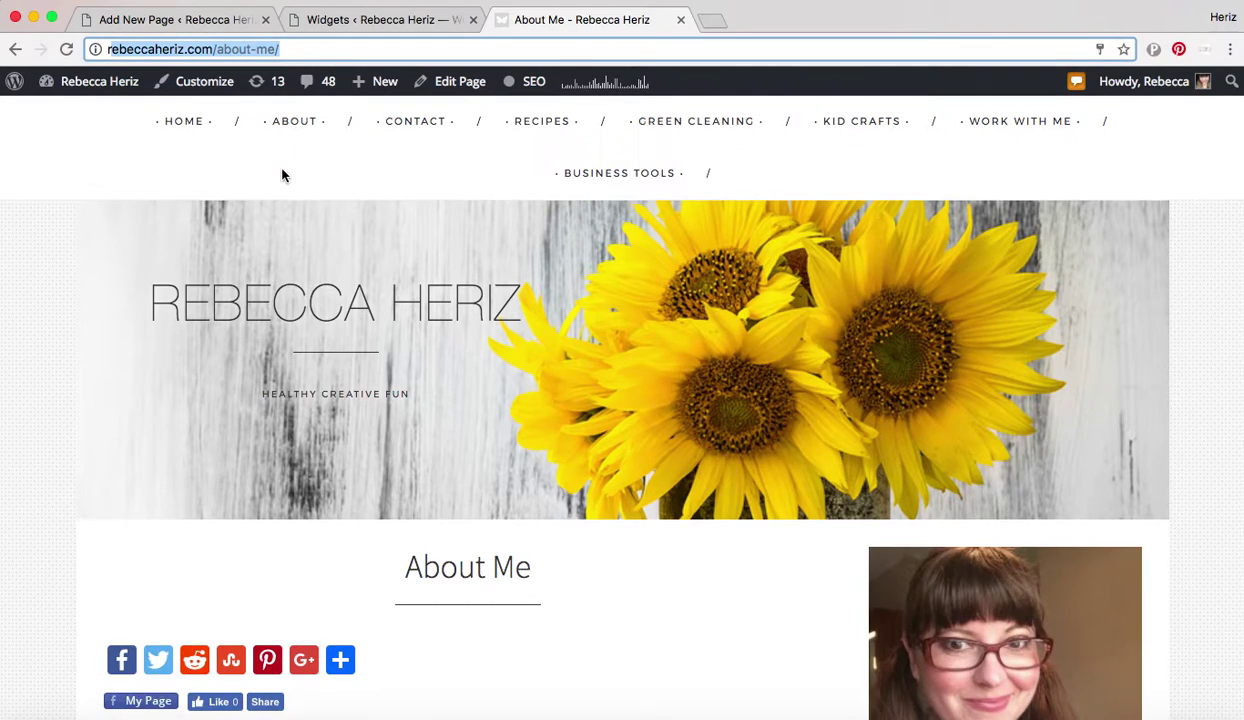
scroll(282, 176, "down", 10)
scroll(282, 176, "up", 10)
Step: In the 'meet me profile pic widget' draft, select the old profile image and remove it
left_click(194, 20)
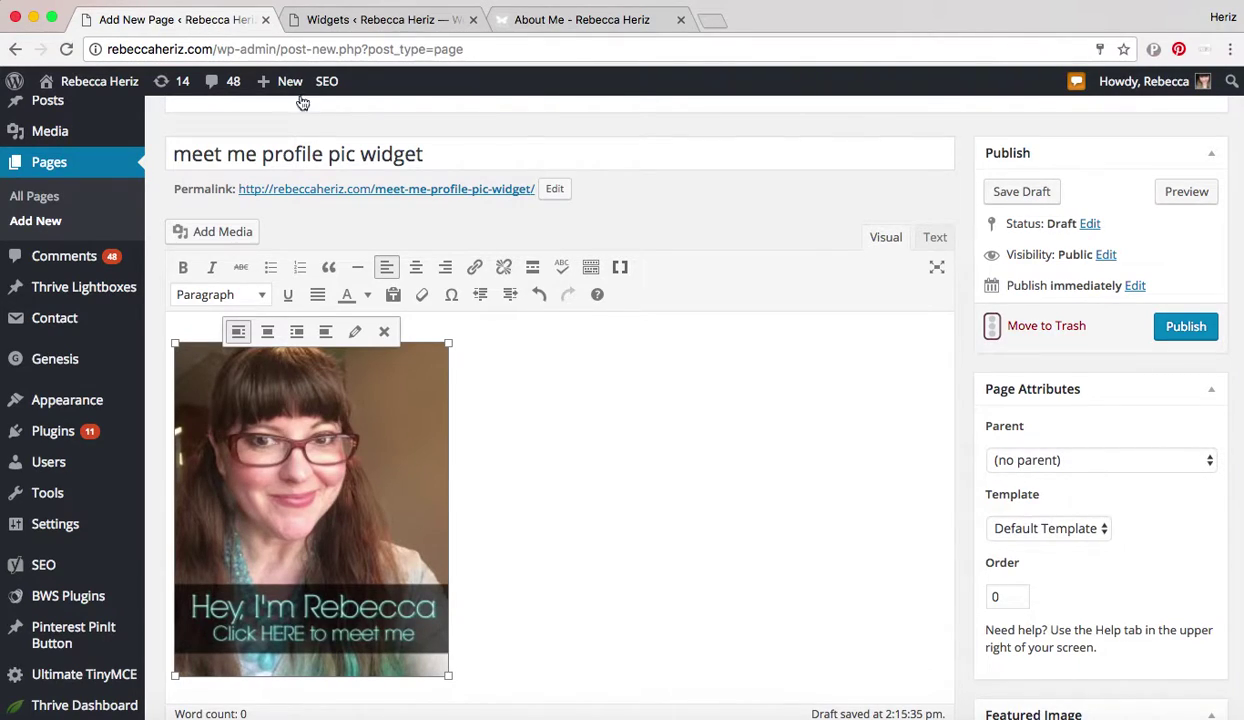
mouse_move(282, 92)
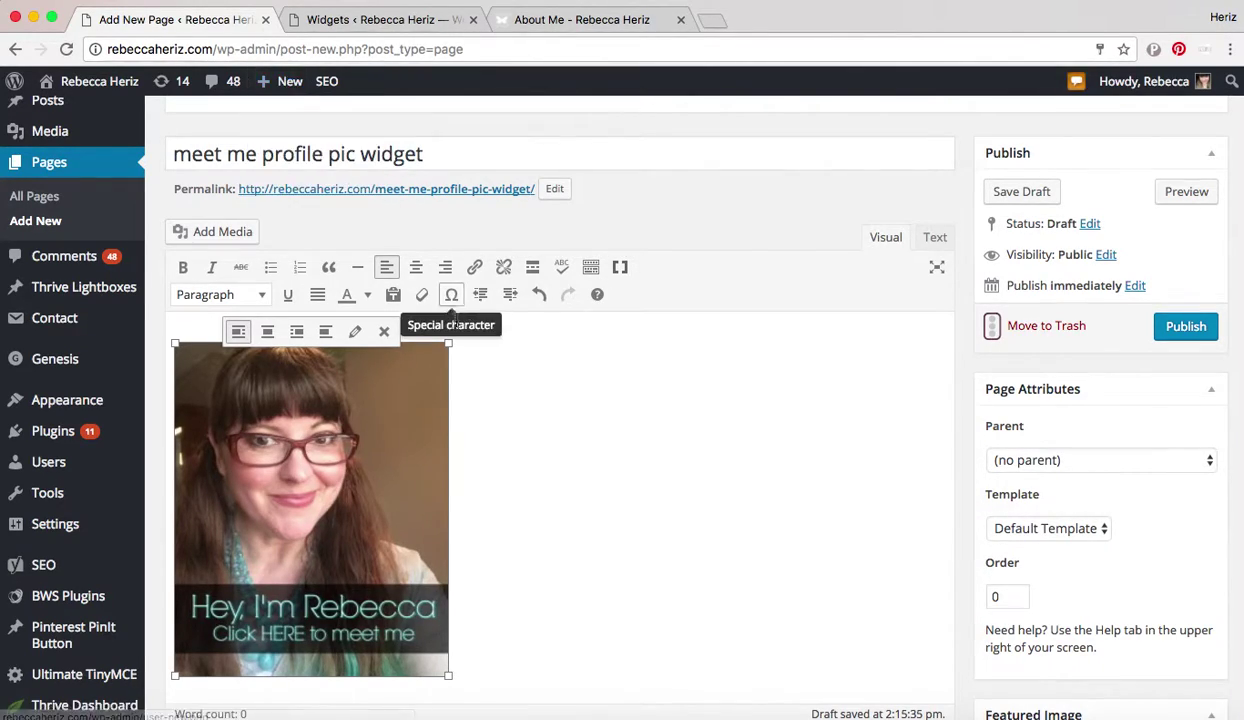
left_click(522, 456)
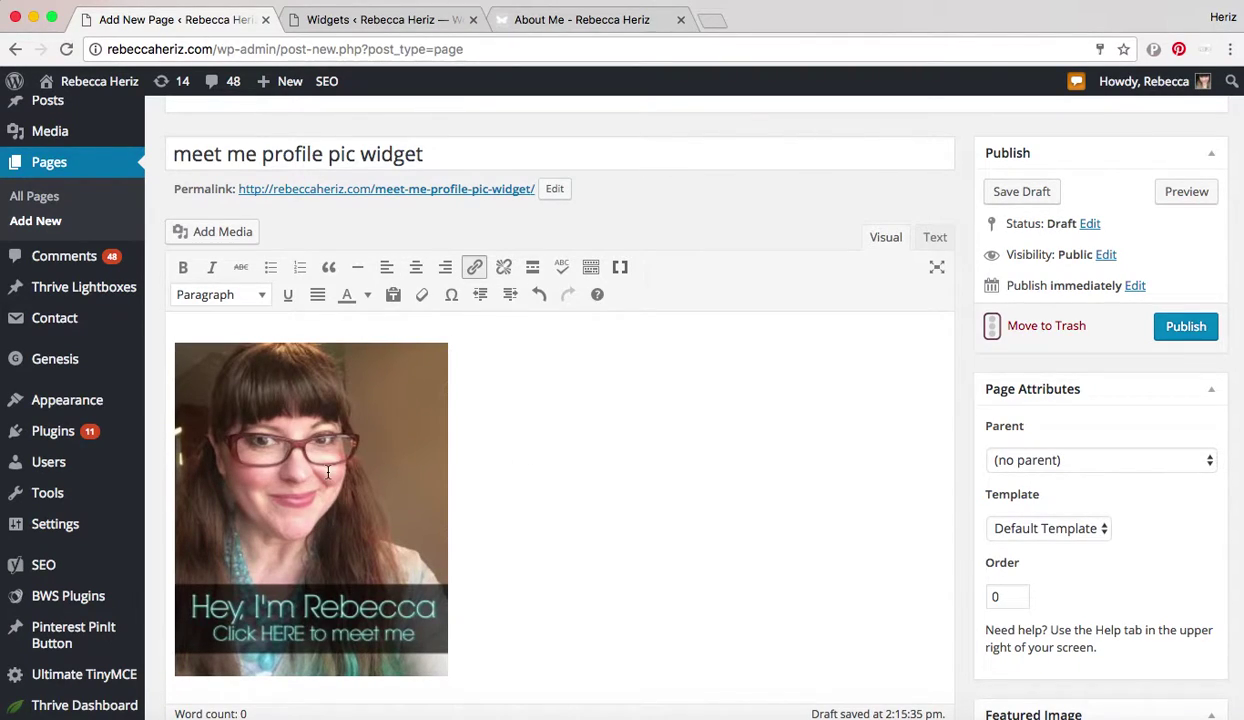
left_click(257, 414)
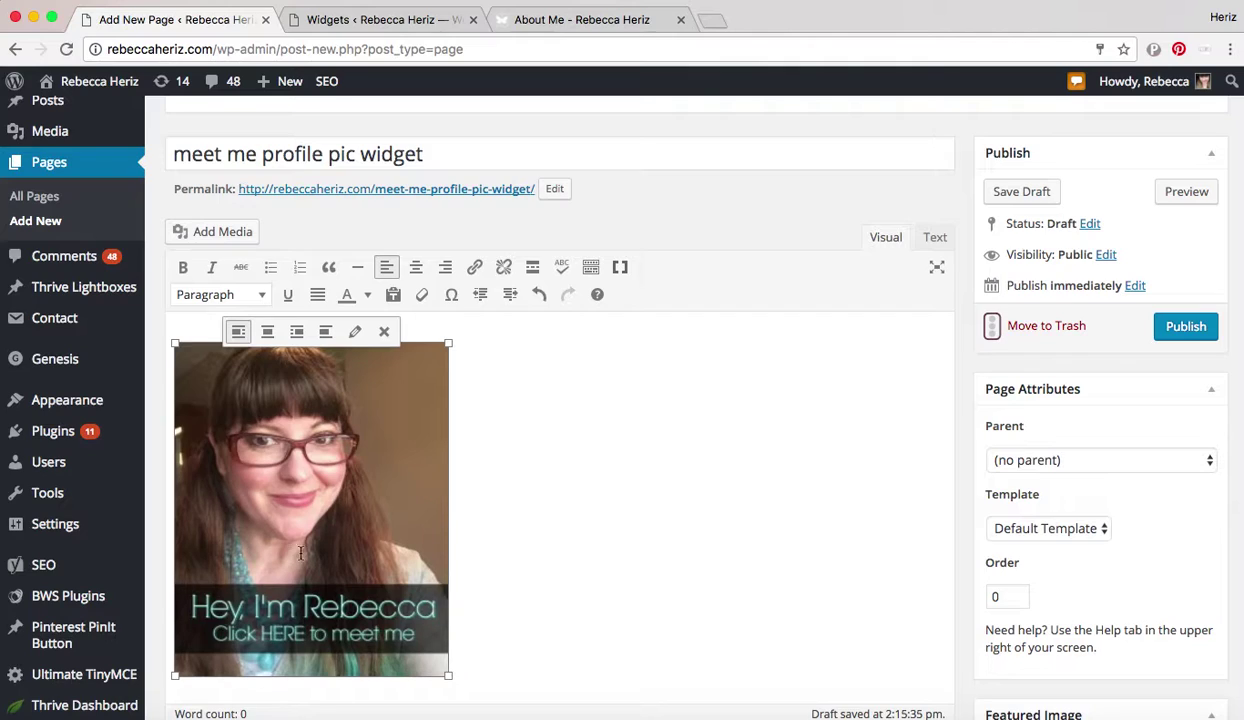
left_click_drag(428, 155, 170, 152)
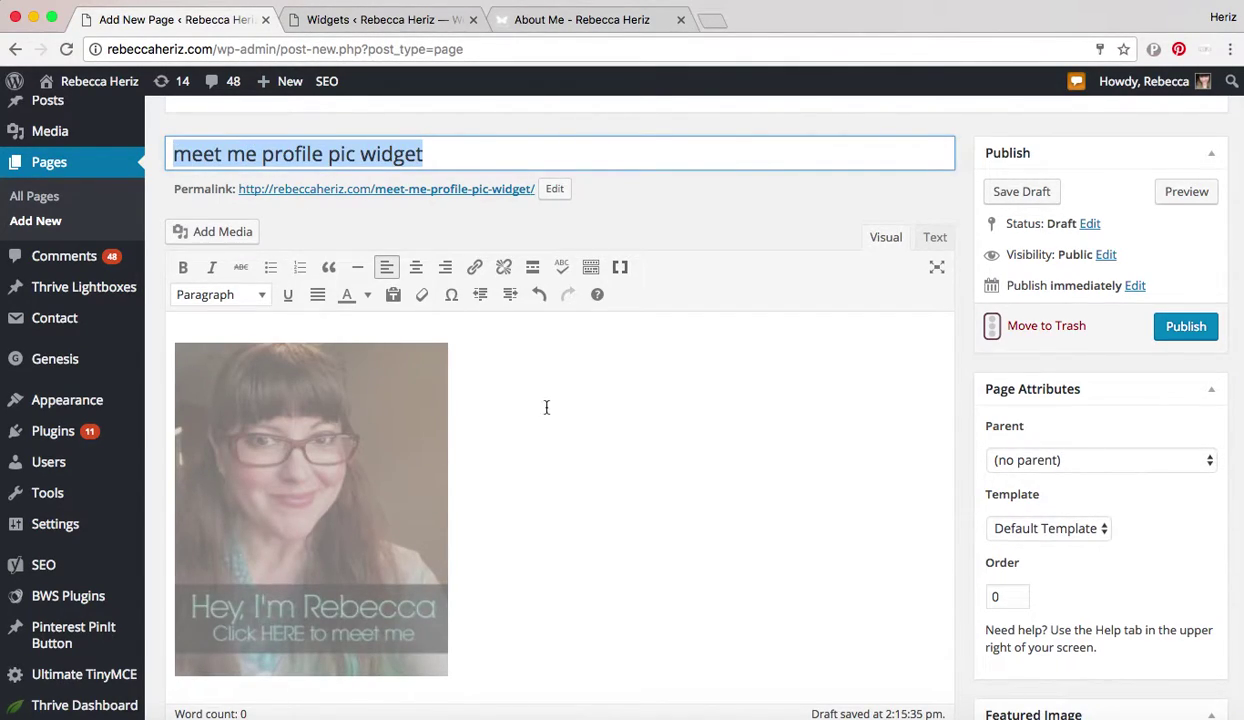
left_click(505, 364)
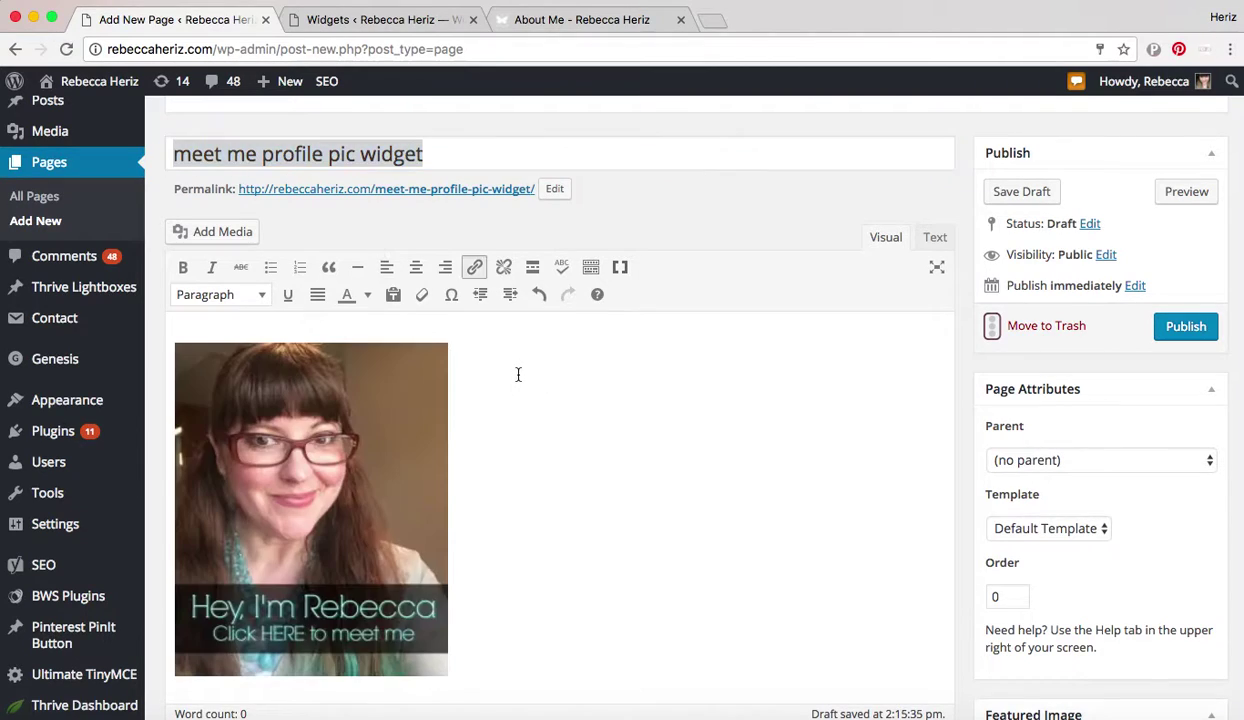
left_click(316, 488)
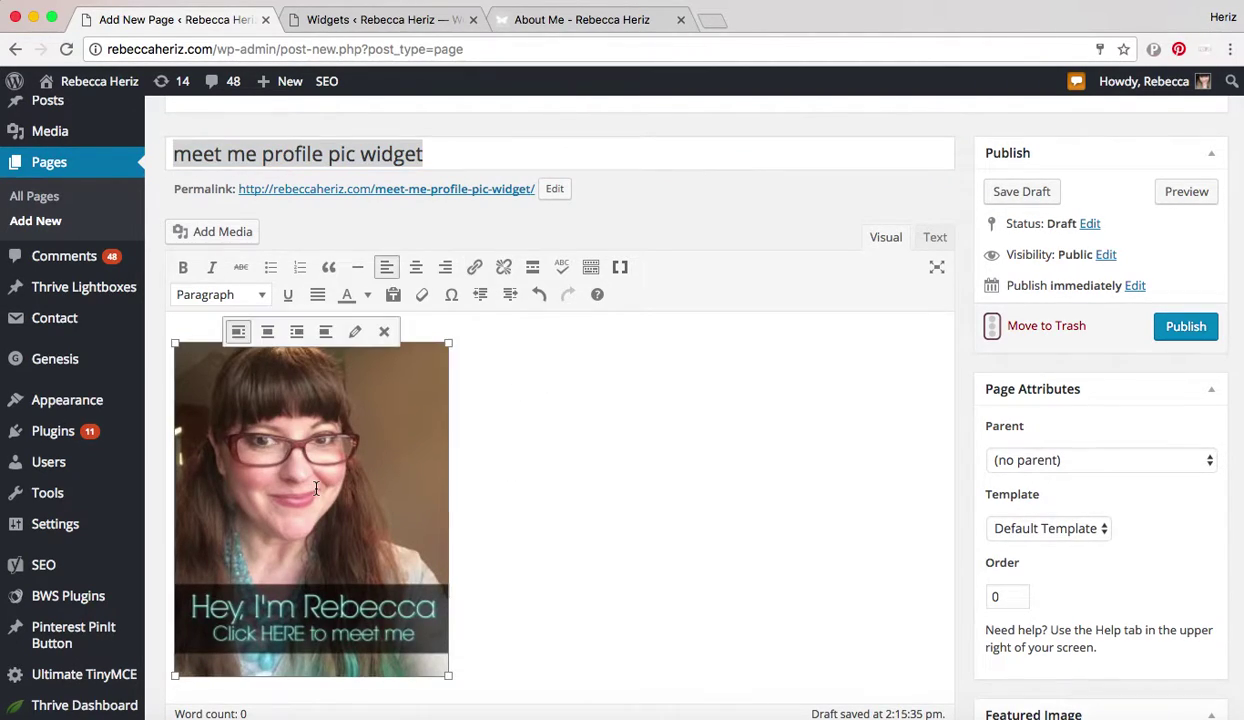
left_click(385, 333)
scroll(378, 511, "up", 1)
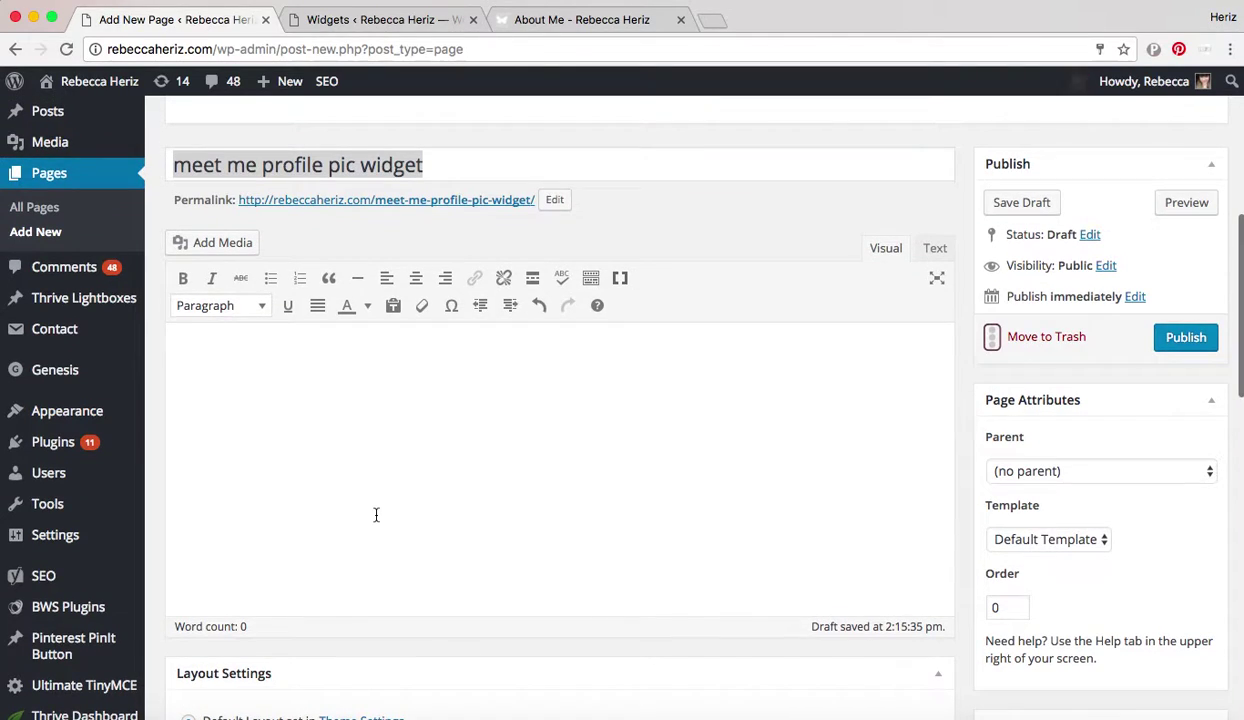
Step: Find 'profile pic blog widget.jpg' in Finder and drag it into the WordPress Media Library
left_click(212, 244)
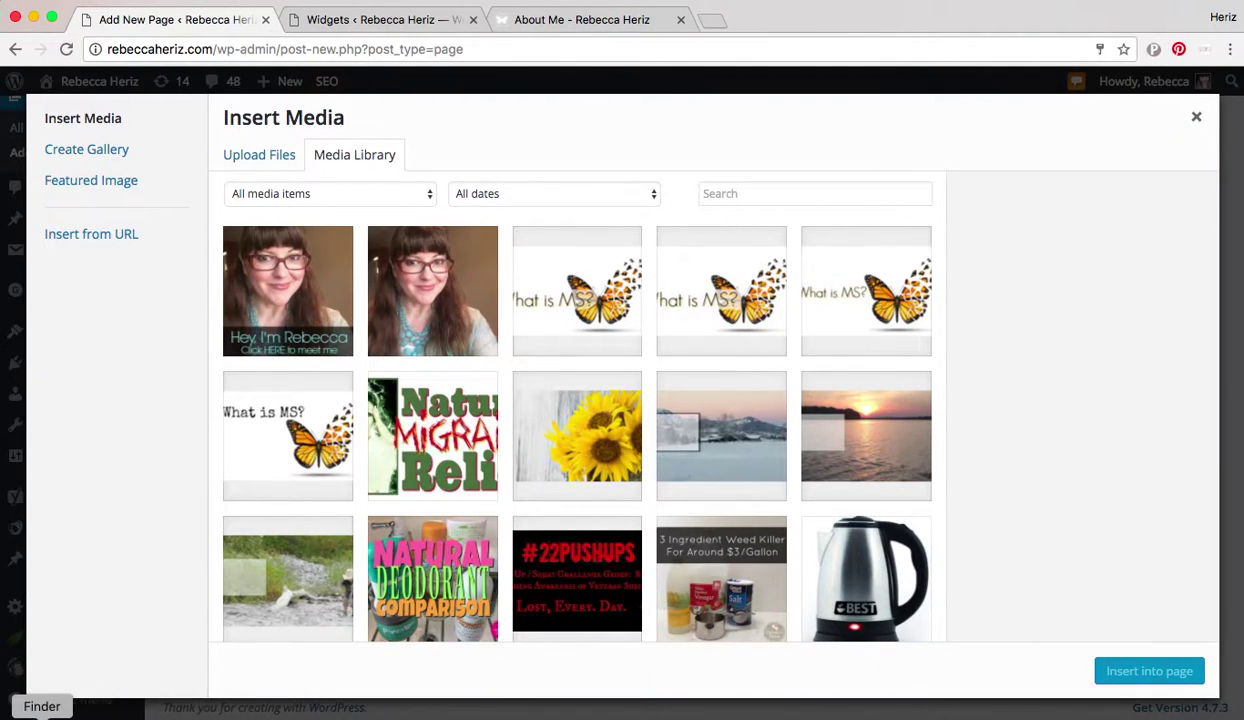
left_click(42, 716)
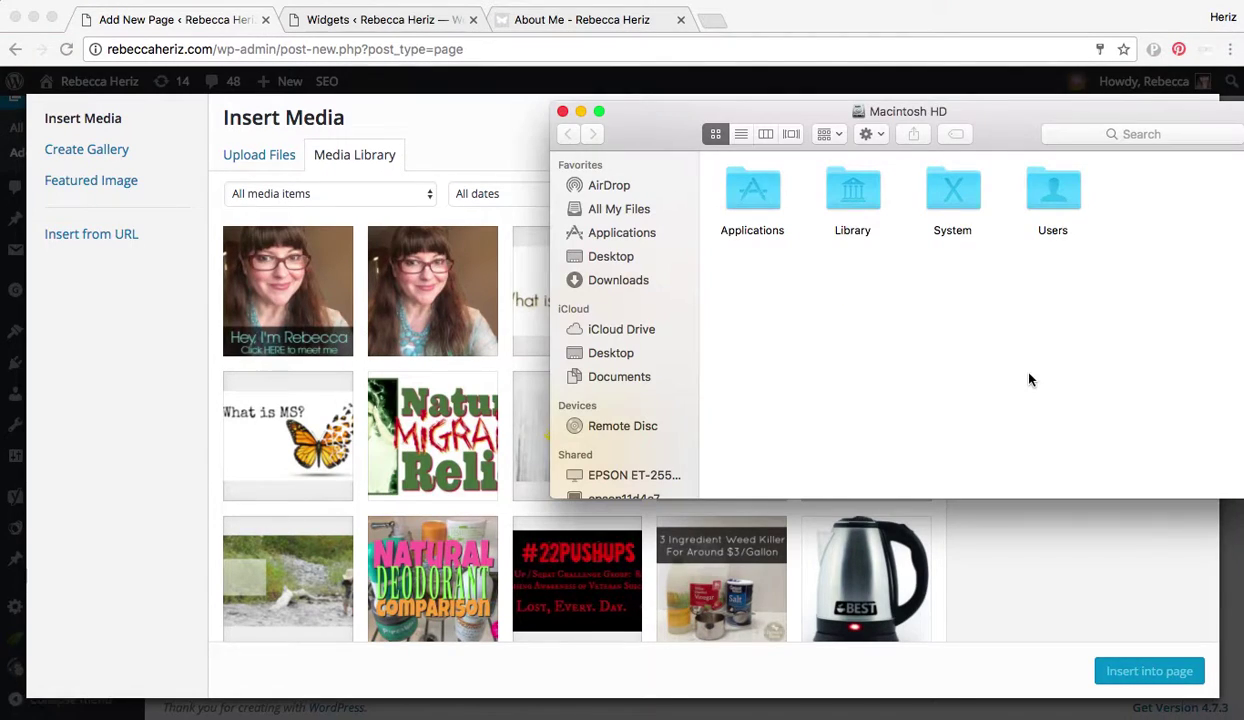
left_click(1116, 136)
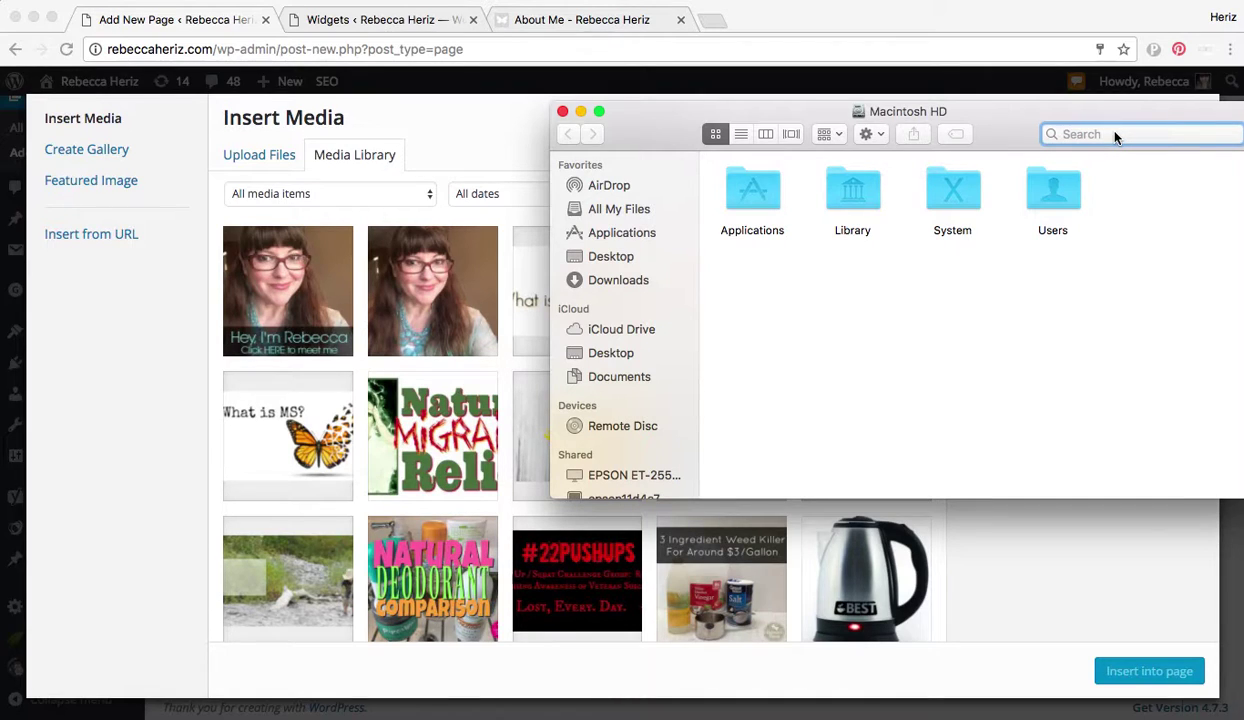
type("profile pic")
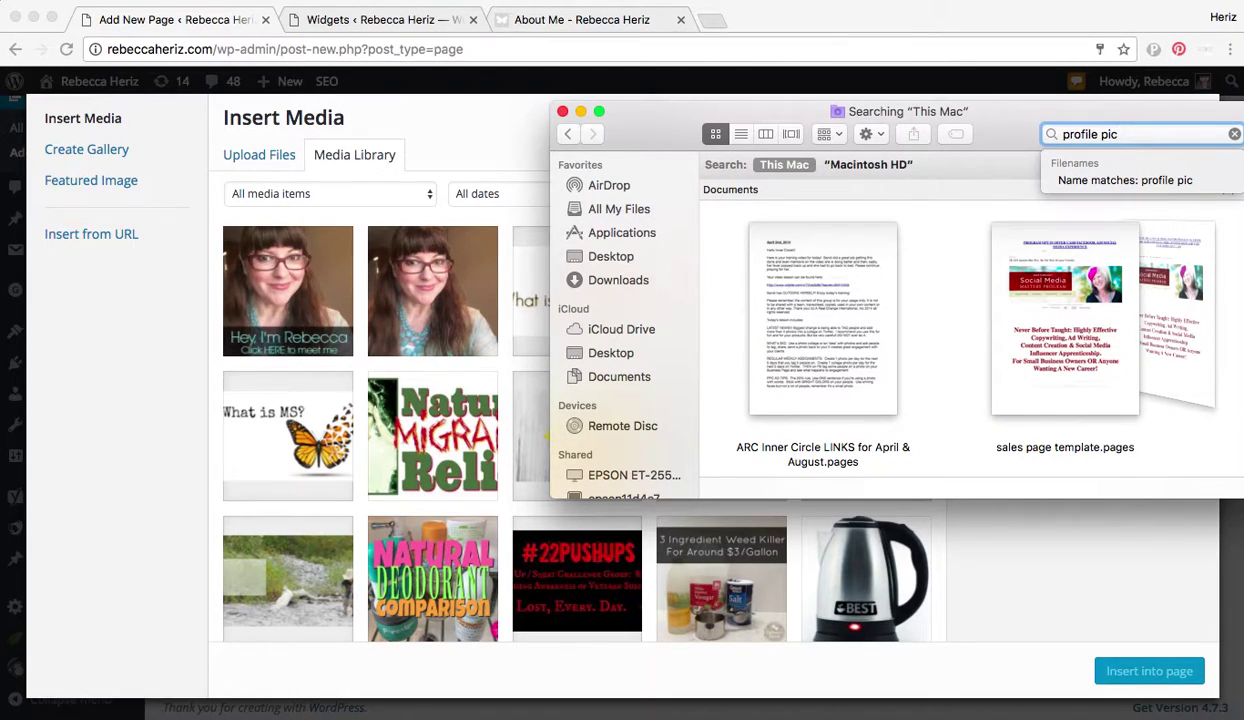
type(" blog widget")
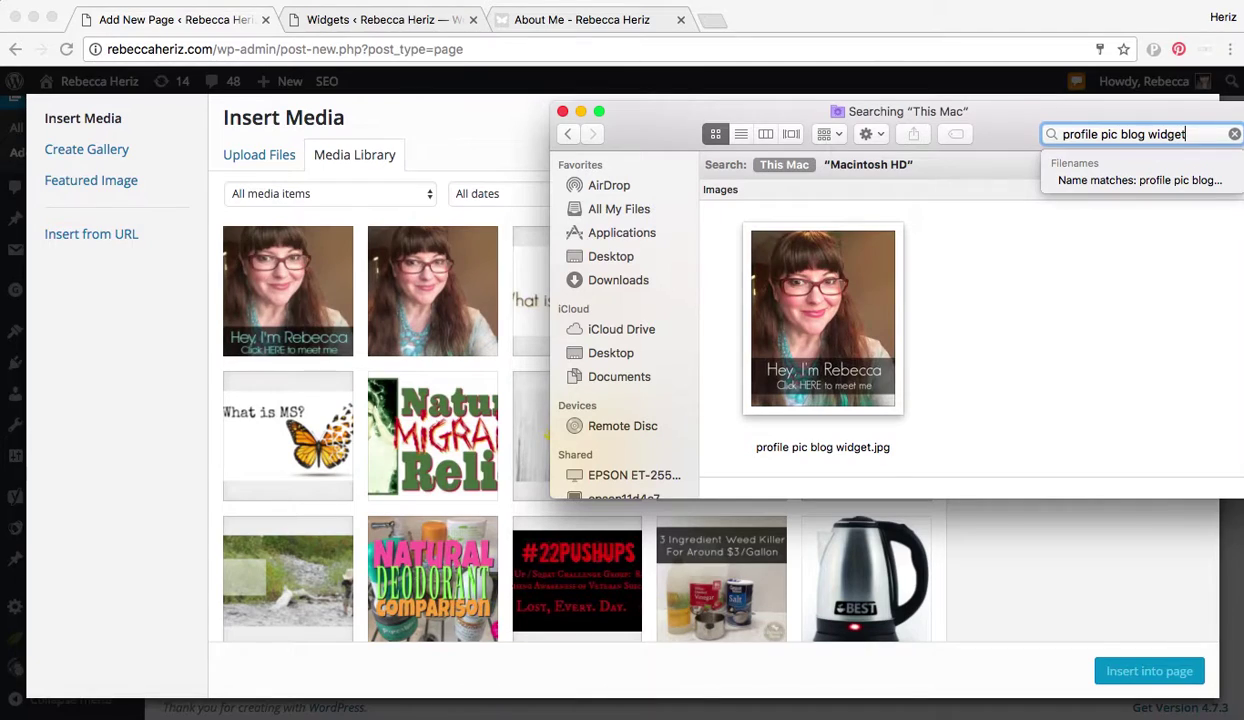
left_click(843, 318)
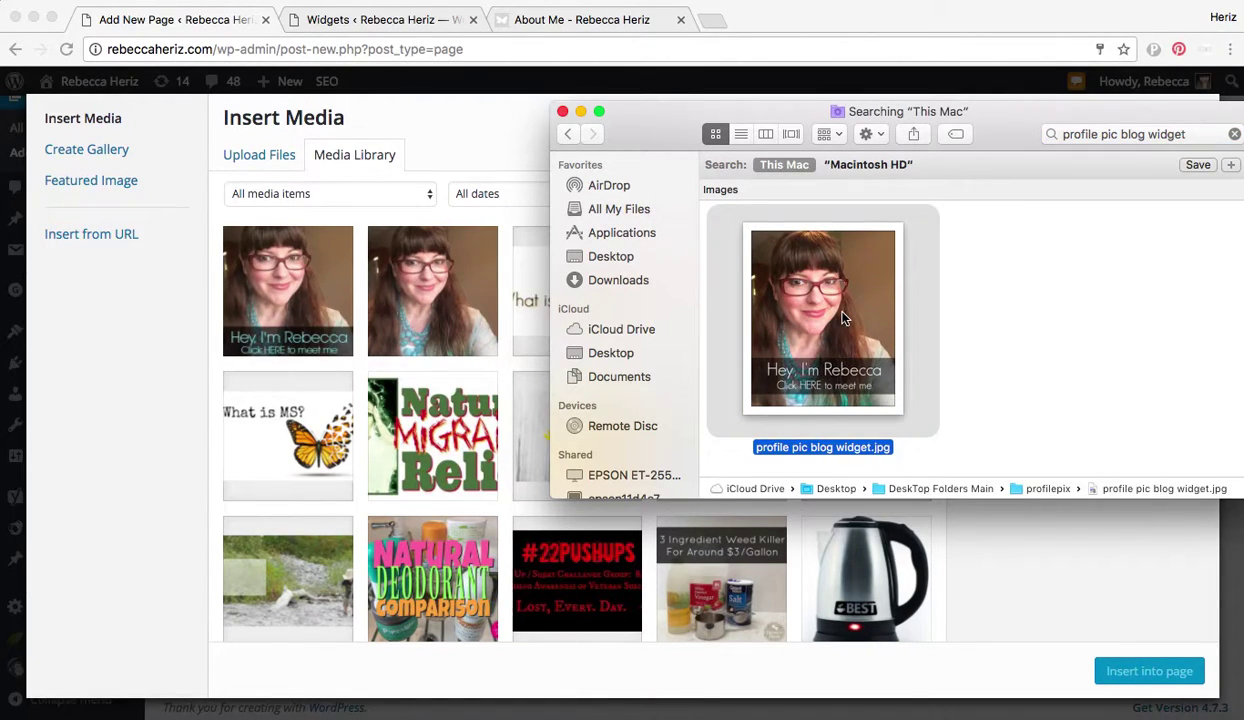
left_click_drag(843, 318, 302, 332)
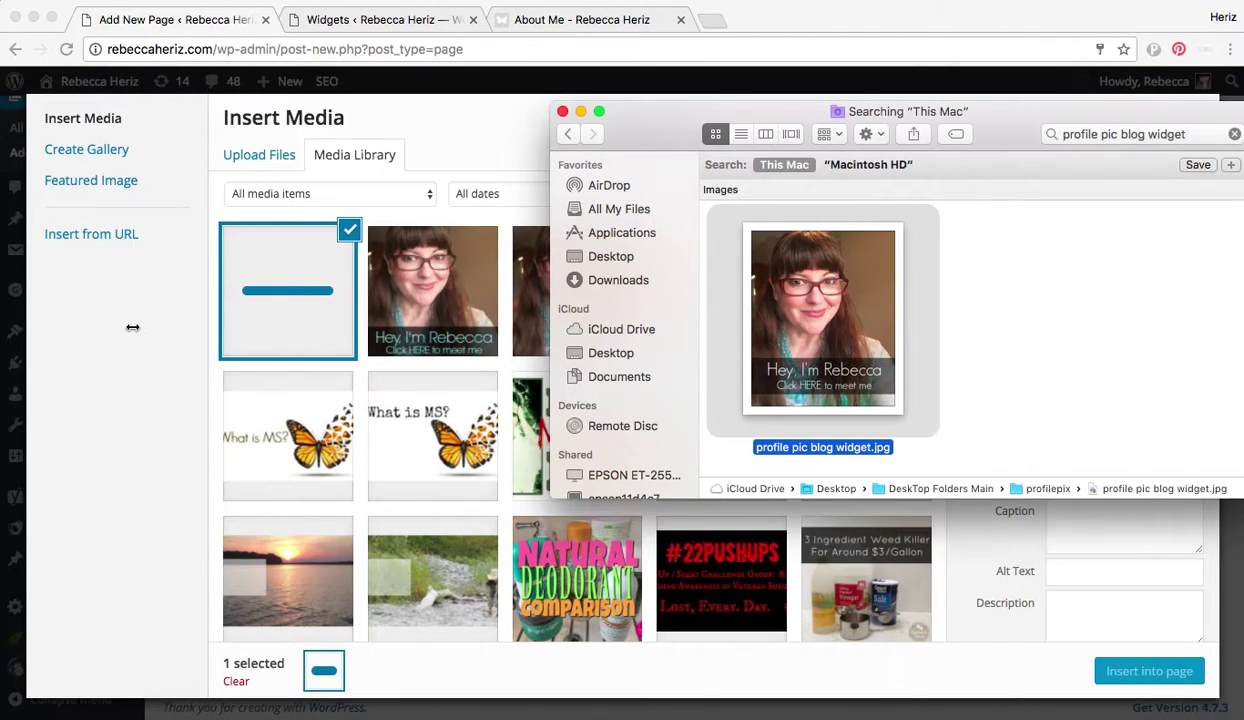
Step: Insert the uploaded image into the draft page at full size, 400 × 488
left_click(562, 112)
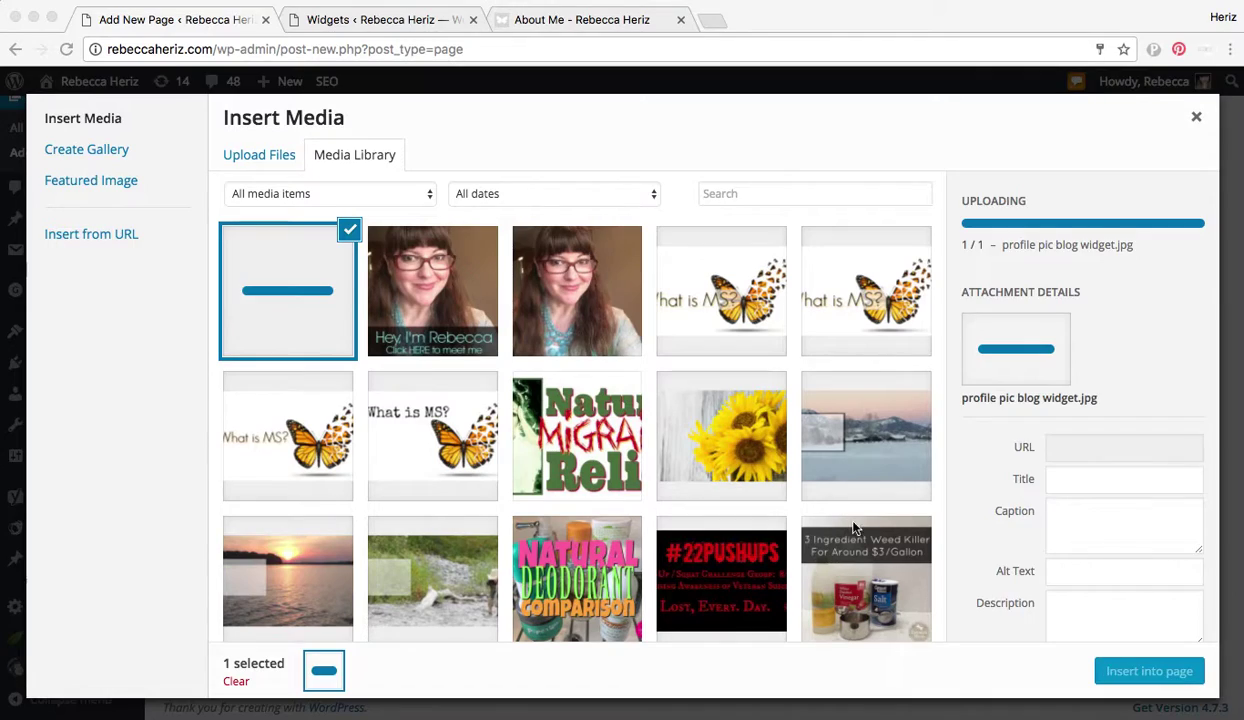
scroll(1080, 420, "down", 5)
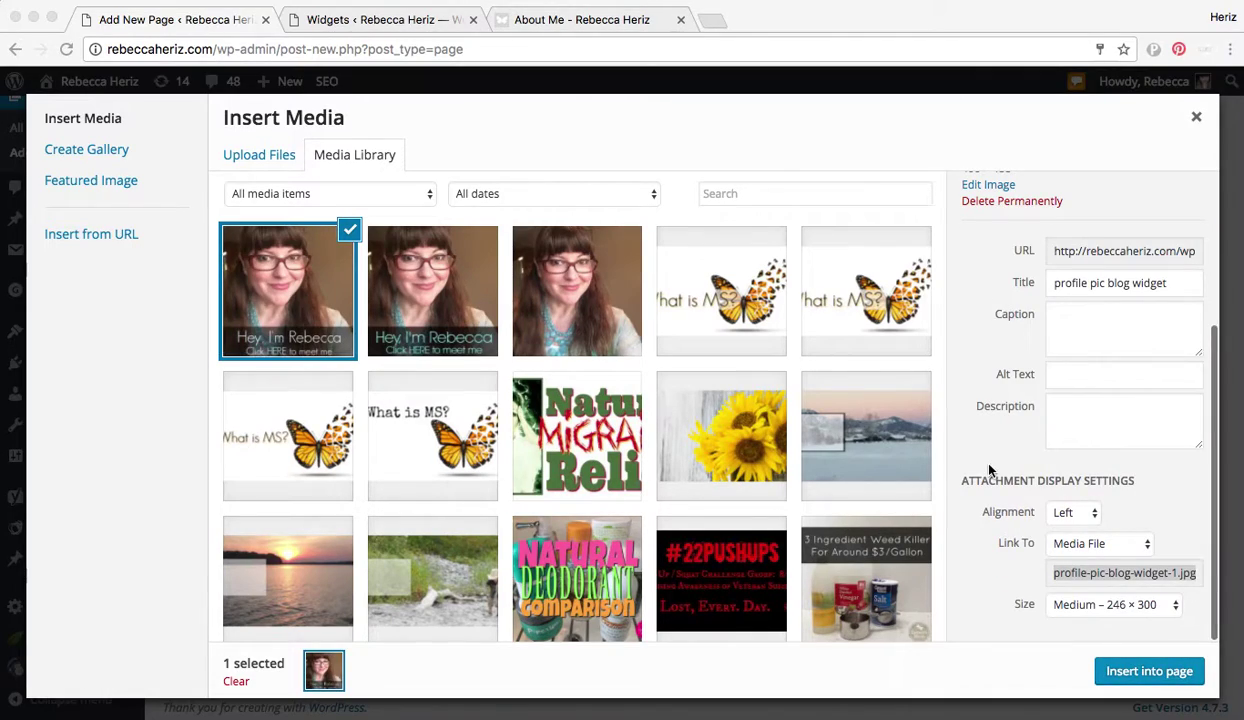
left_click(1117, 677)
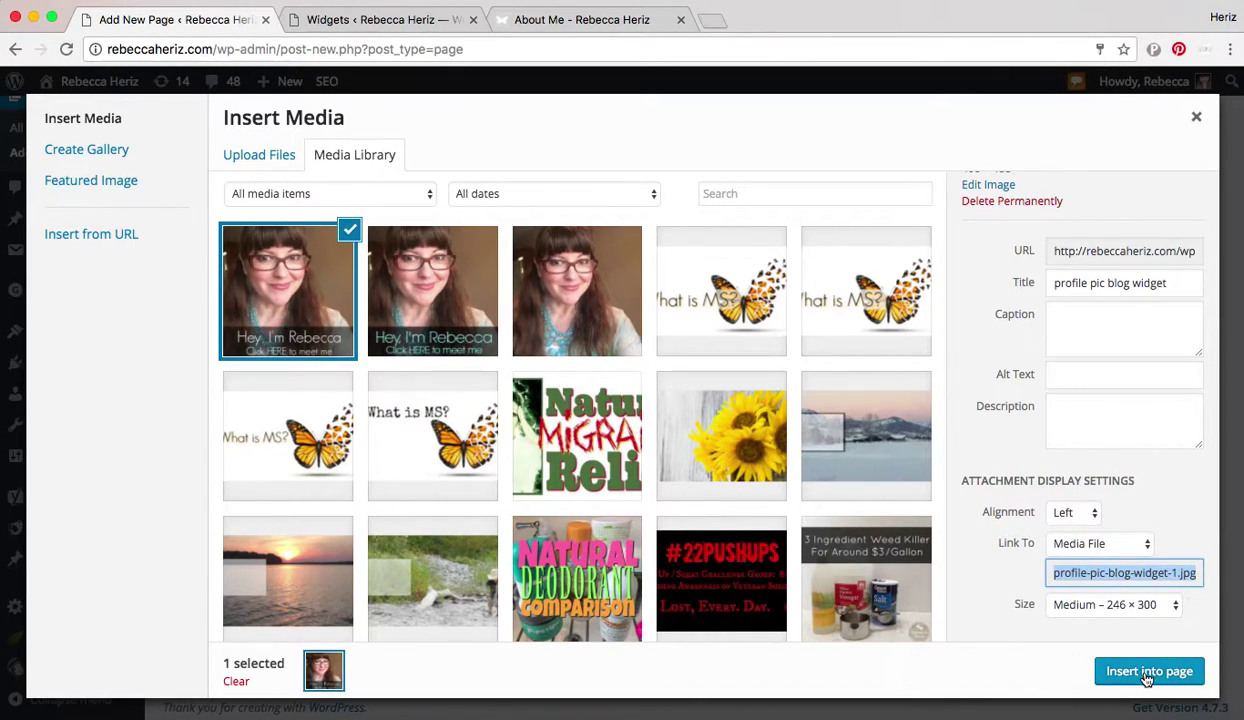
left_click(1106, 603)
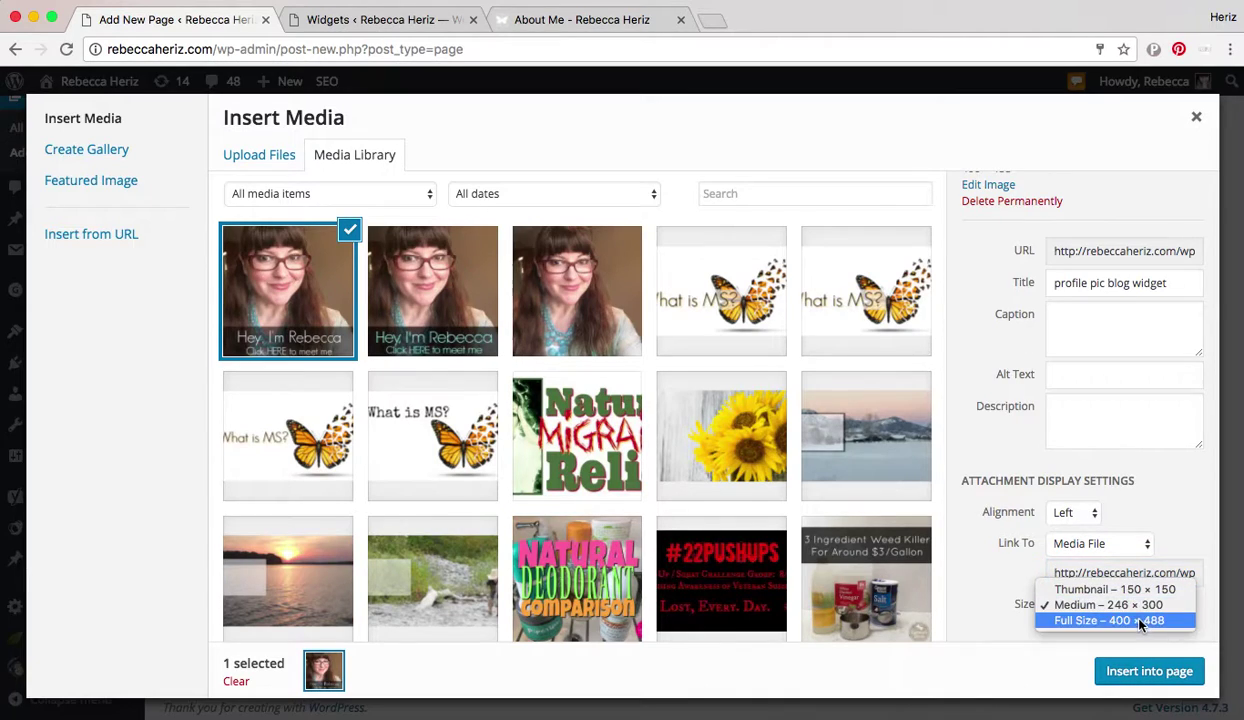
left_click(1140, 621)
left_click(1142, 676)
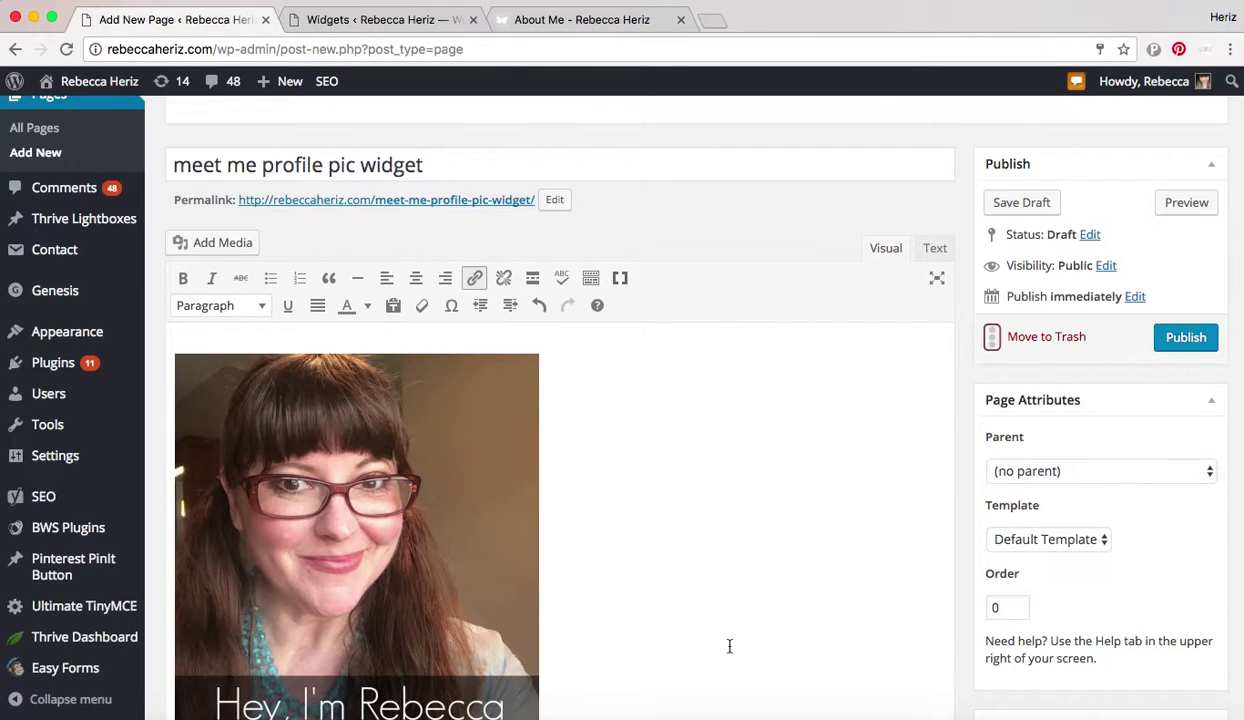
Step: Select the newly inserted profile image in the page content
scroll(727, 644, "down", 4)
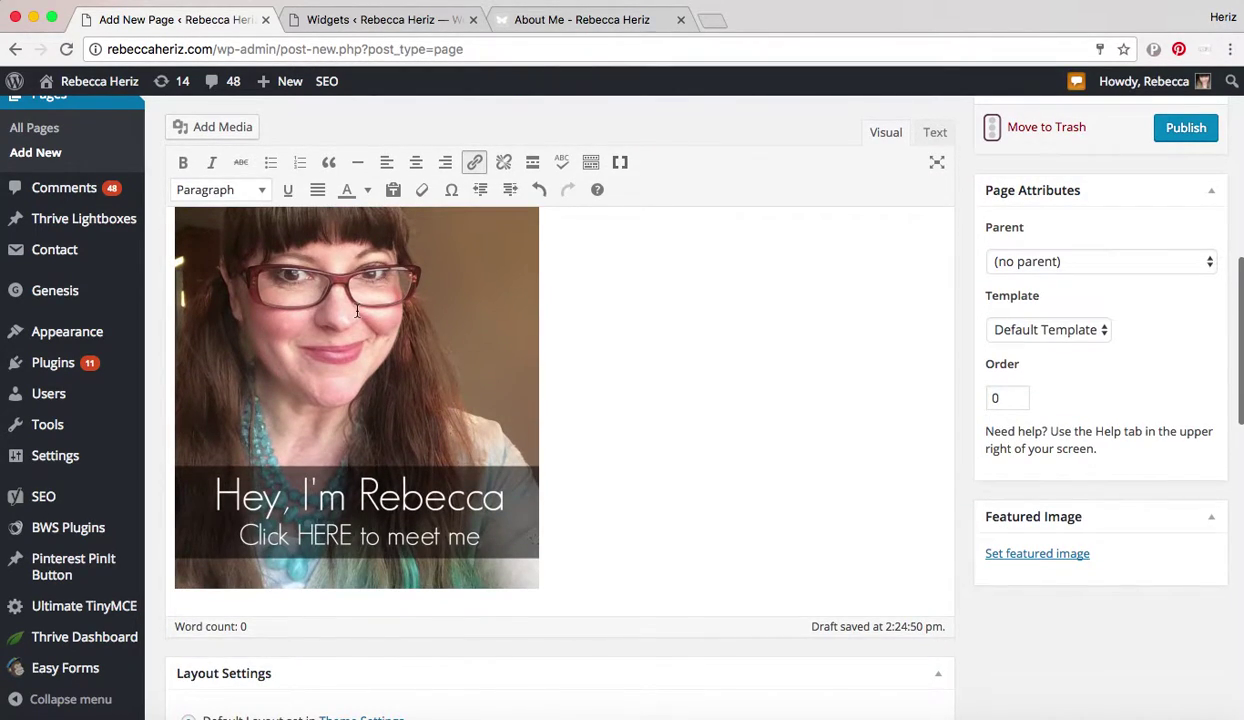
scroll(357, 311, "up", 10)
scroll(355, 328, "down", 10)
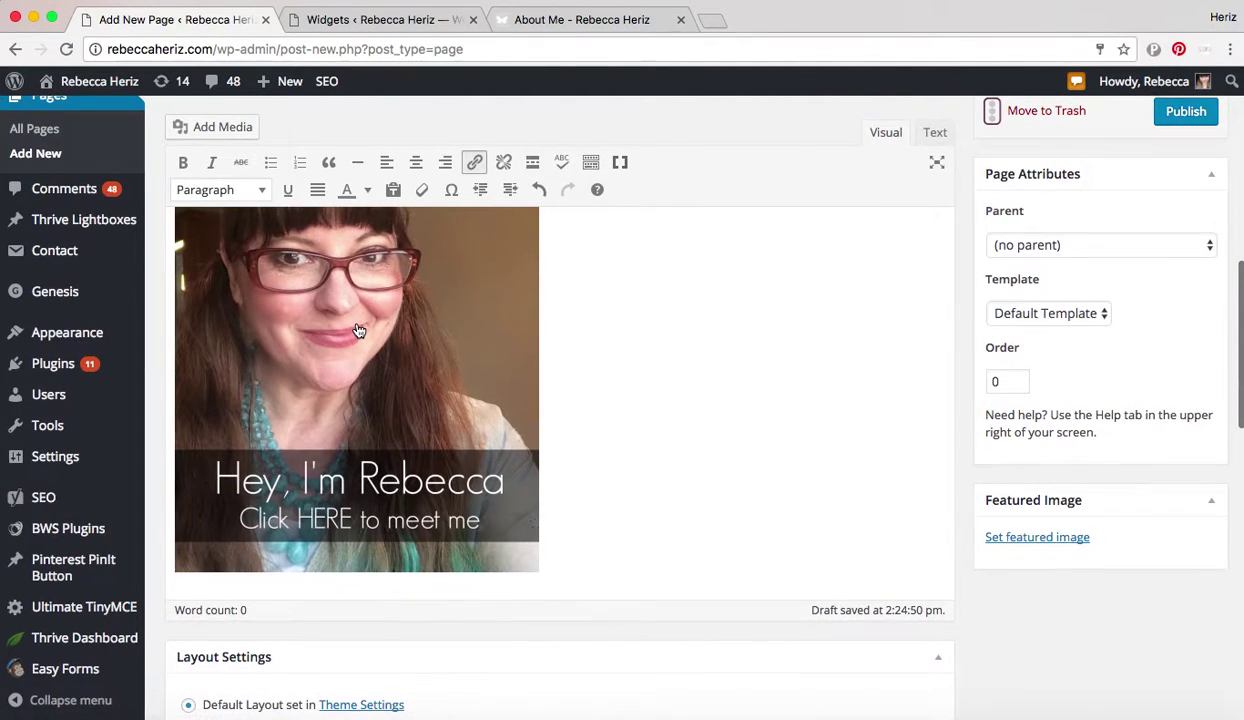
scroll(358, 331, "up", 1)
scroll(358, 331, "down", 1)
scroll(358, 331, "up", 3)
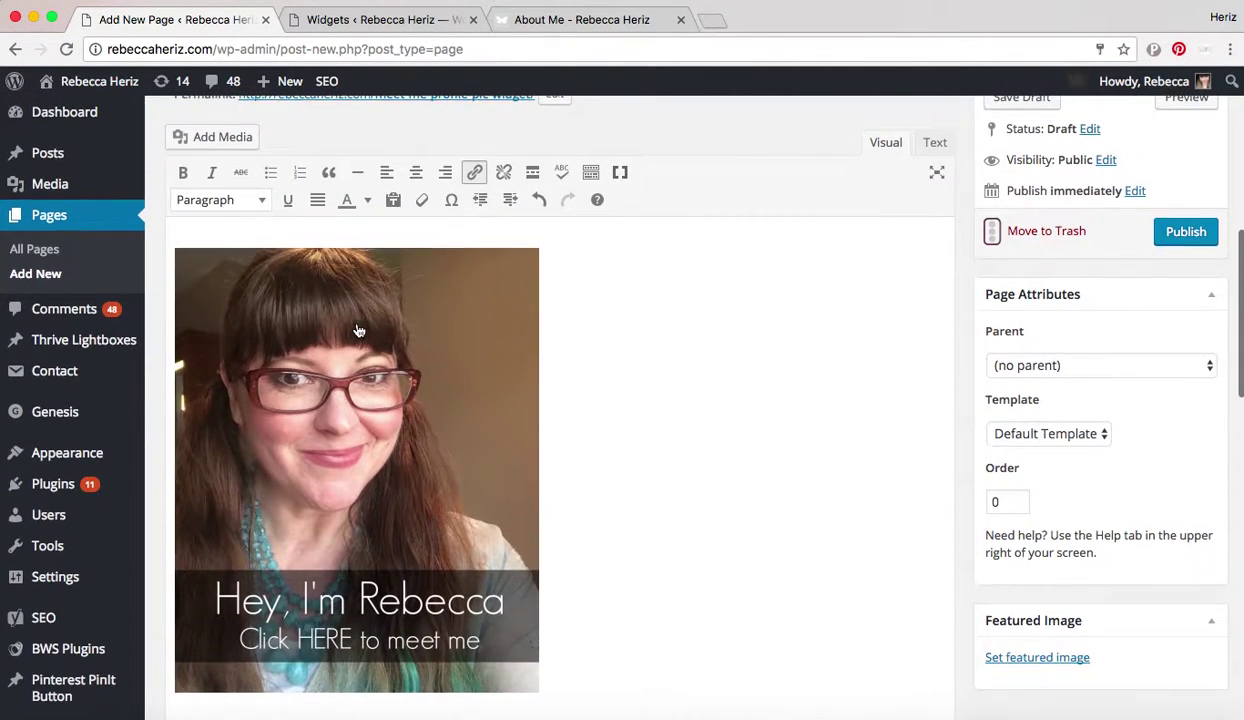
left_click(434, 384)
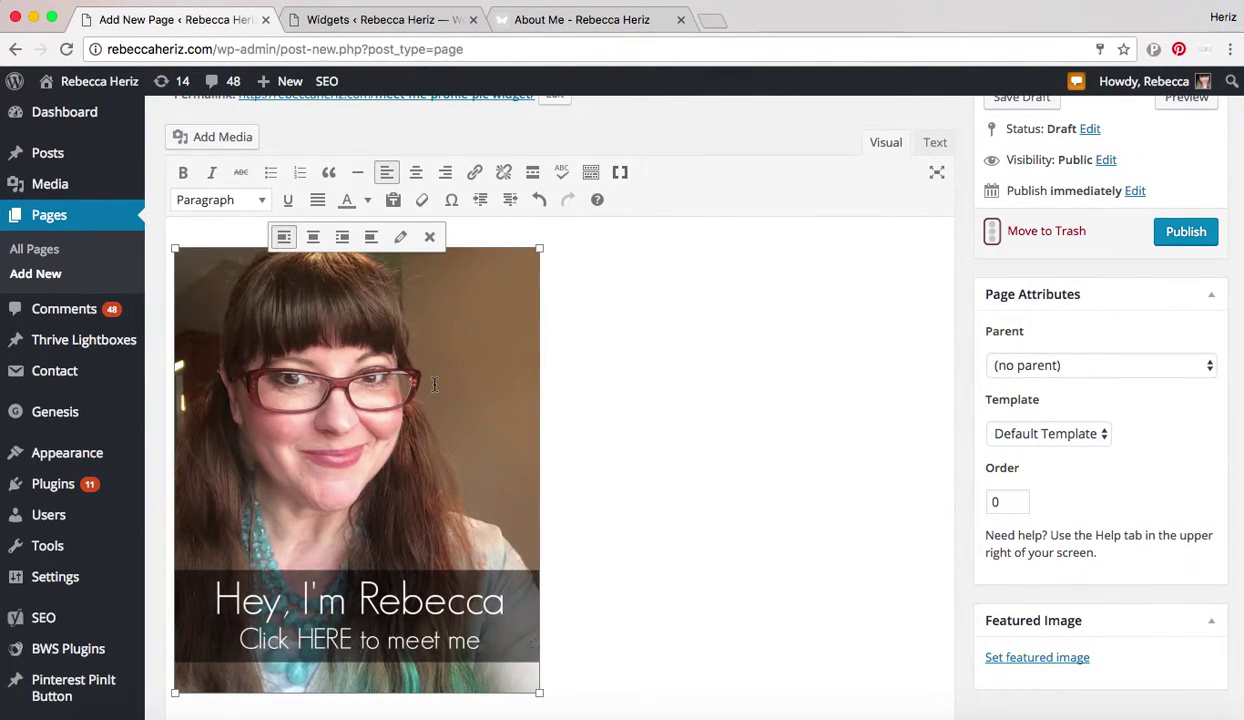
scroll(434, 384, "up", 2)
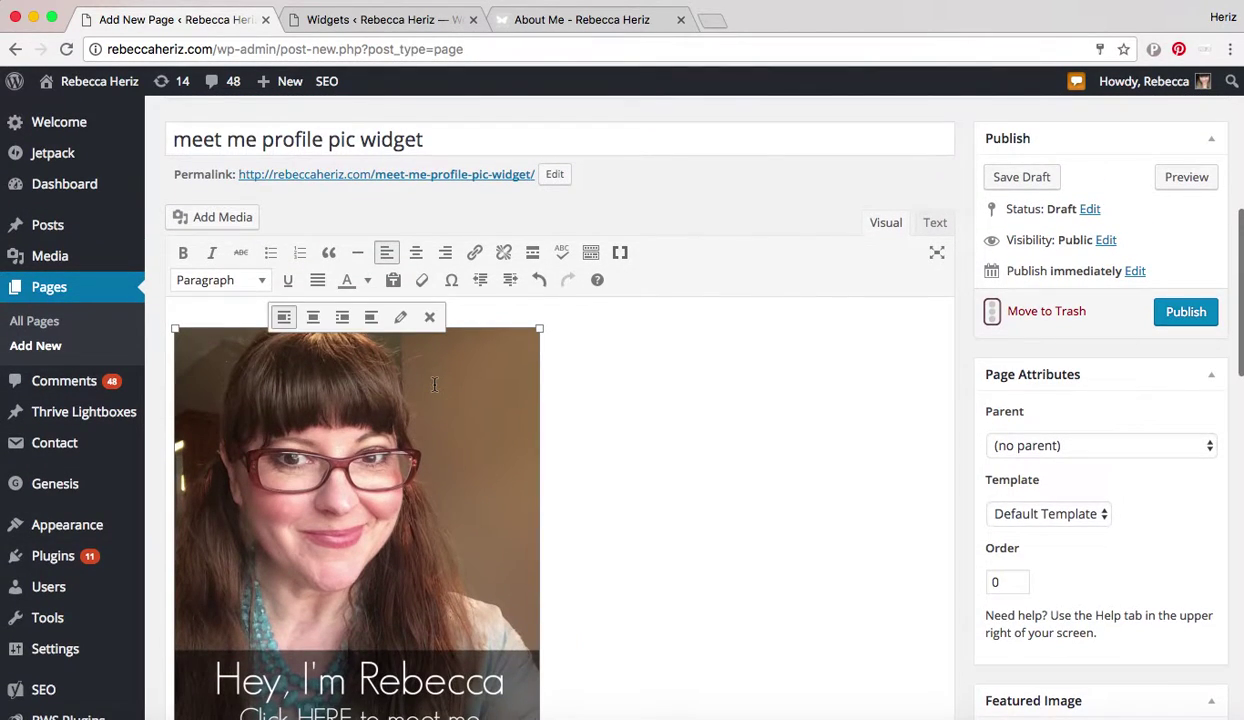
Step: Give the image a custom size with width 300 (300 × 366)
left_click(400, 317)
left_click(380, 357)
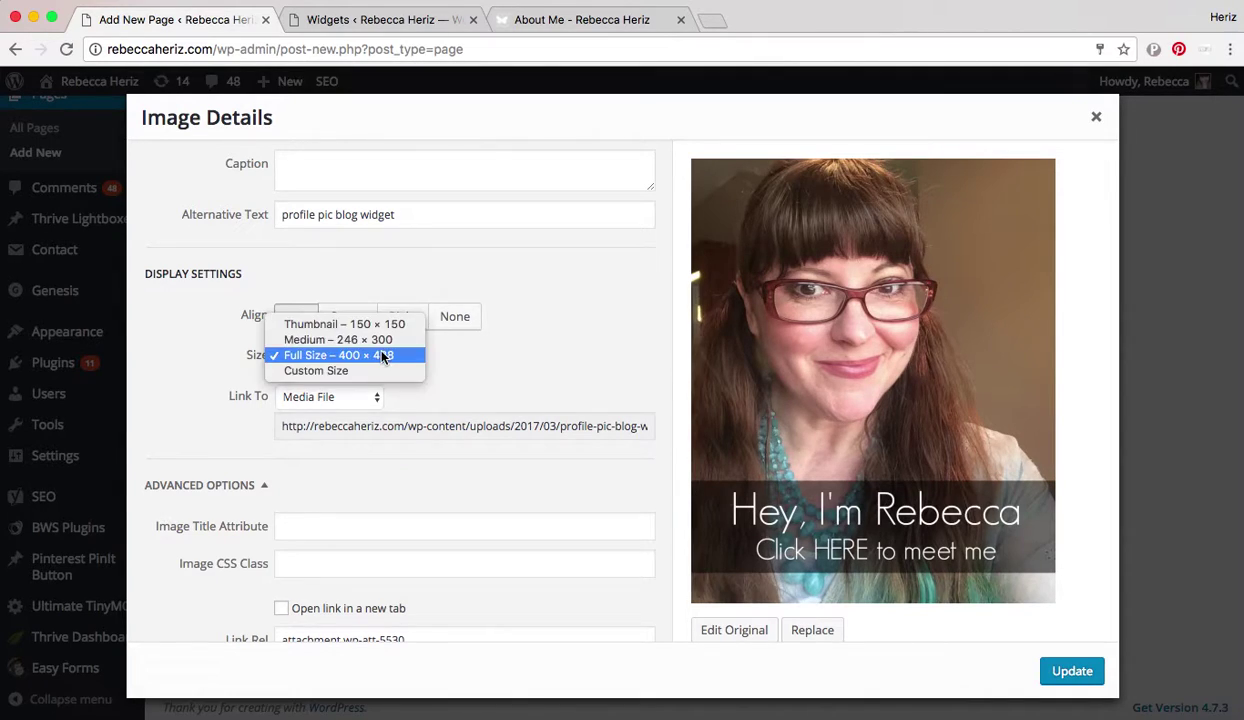
left_click(384, 380)
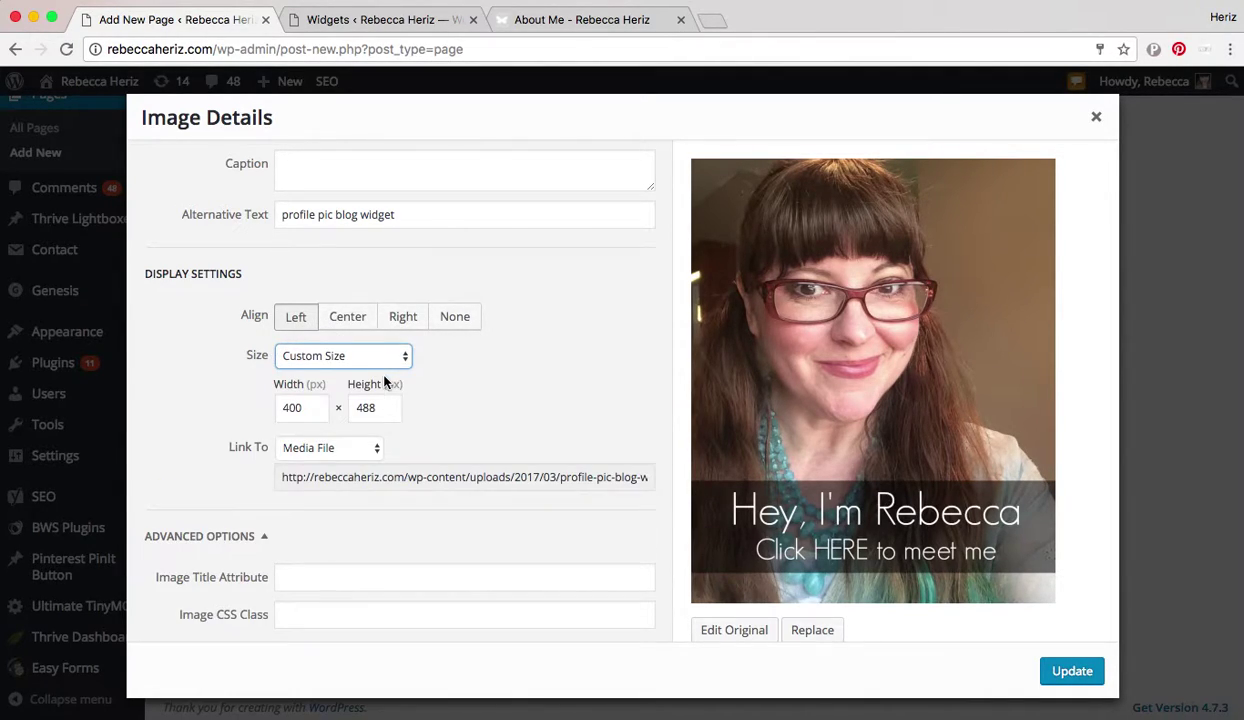
left_click_drag(310, 408, 222, 406)
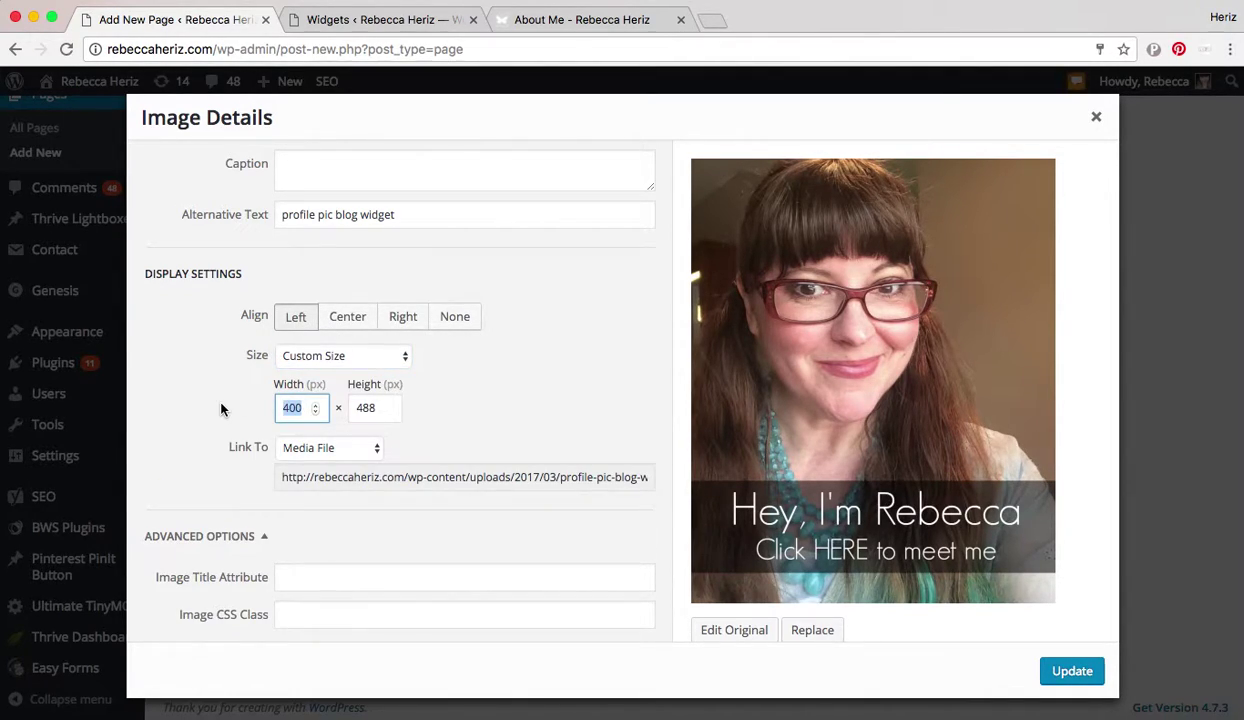
type("300")
left_click(455, 438)
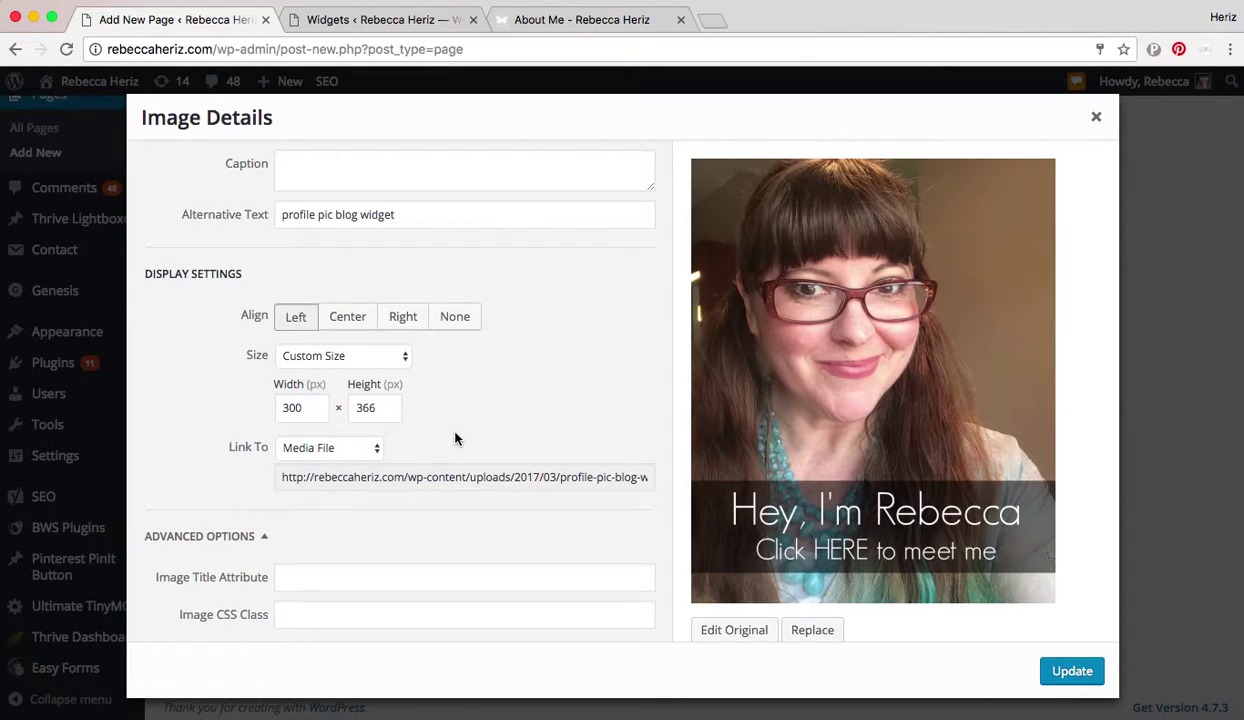
left_click(349, 452)
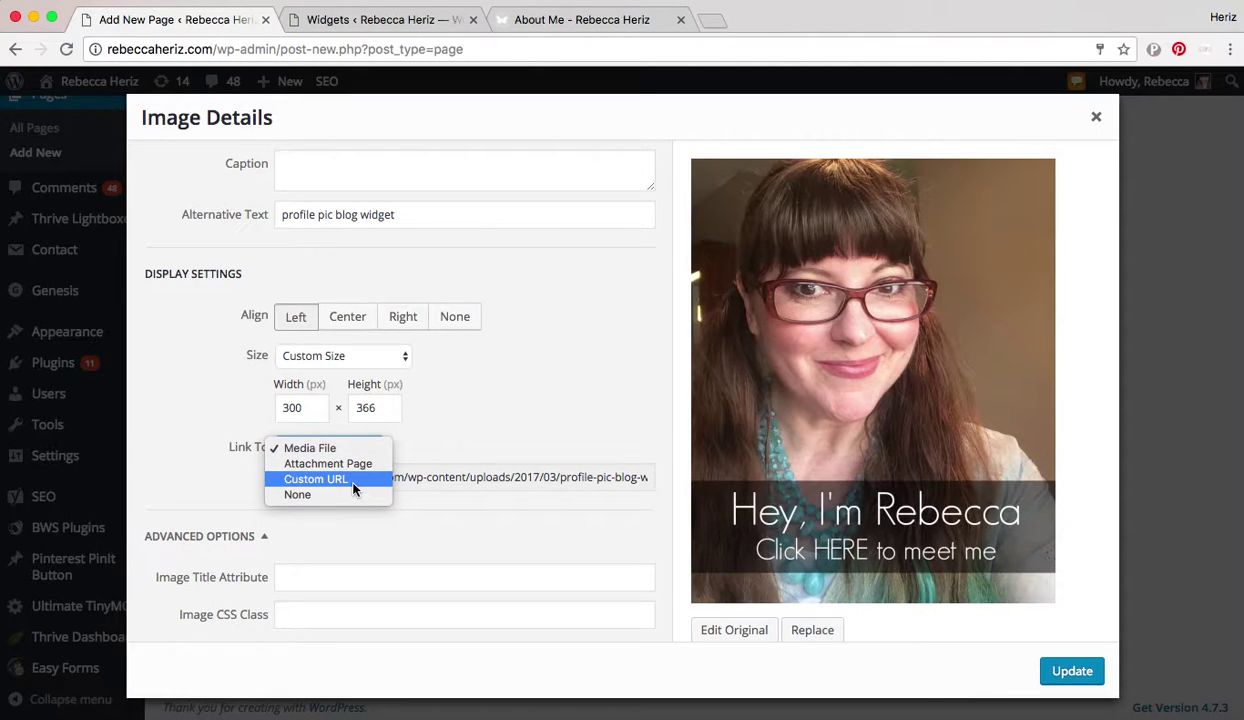
left_click(352, 488)
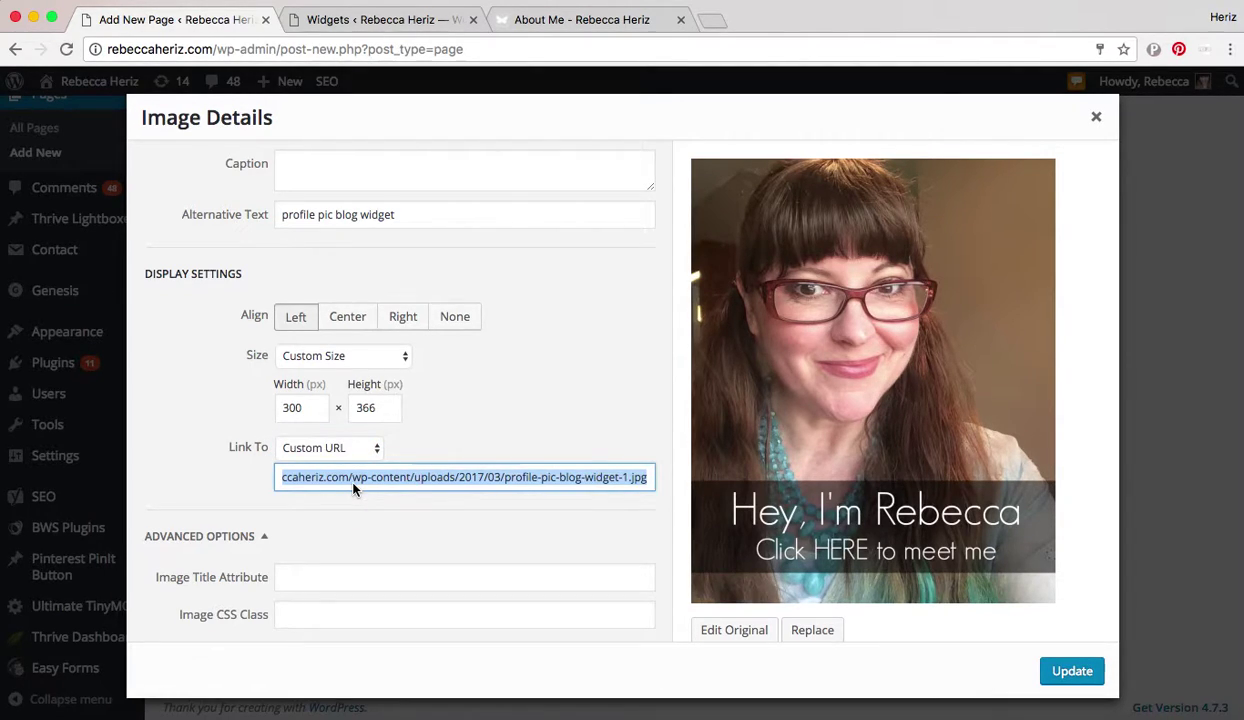
key("BackSpace")
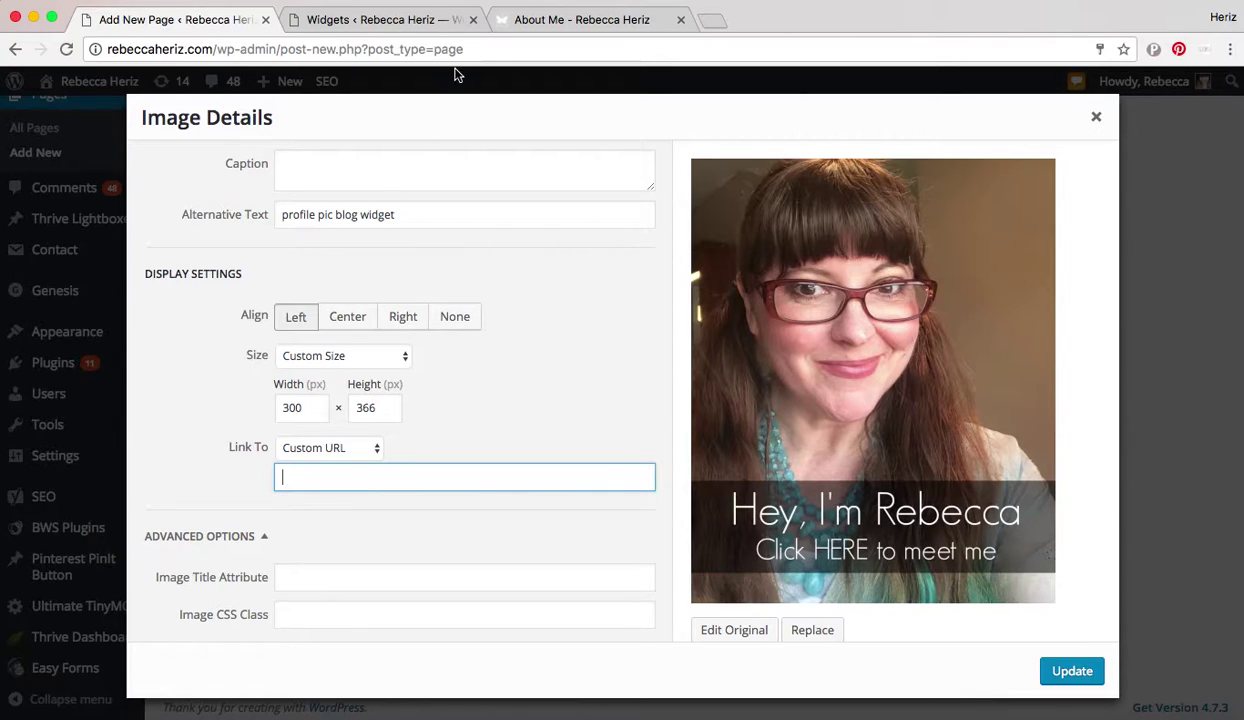
left_click(585, 22)
key("super+c")
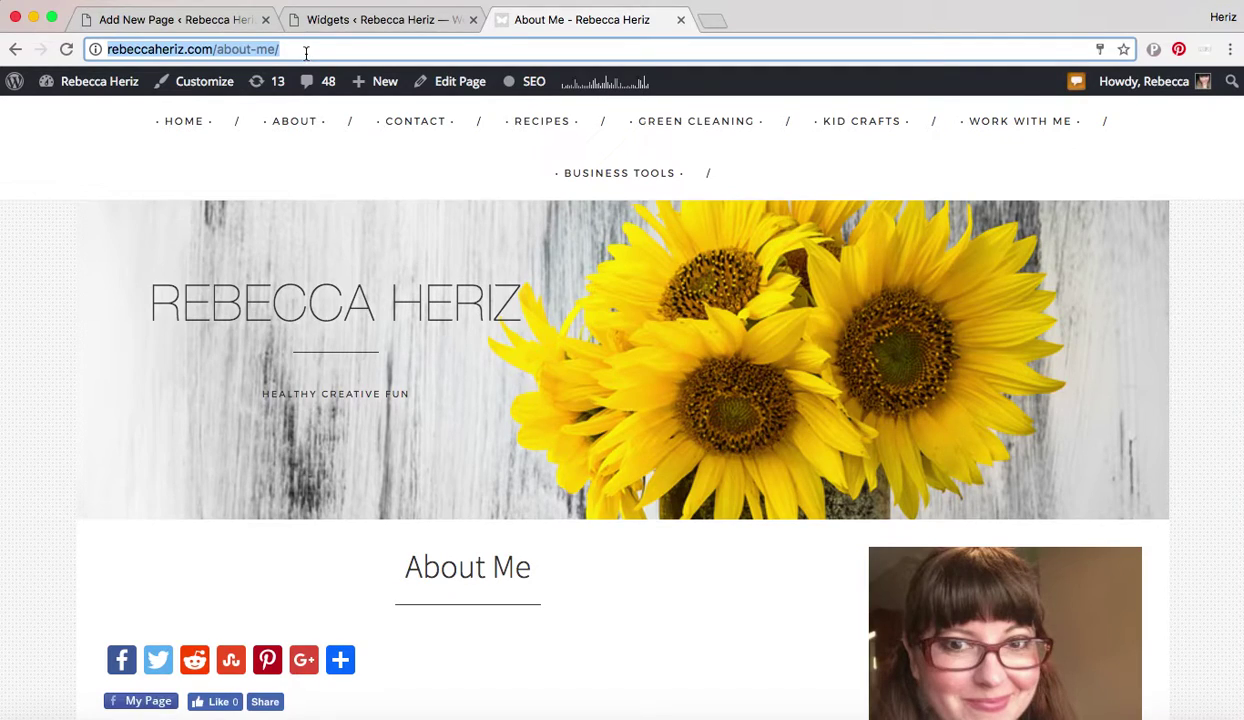
left_click(172, 22)
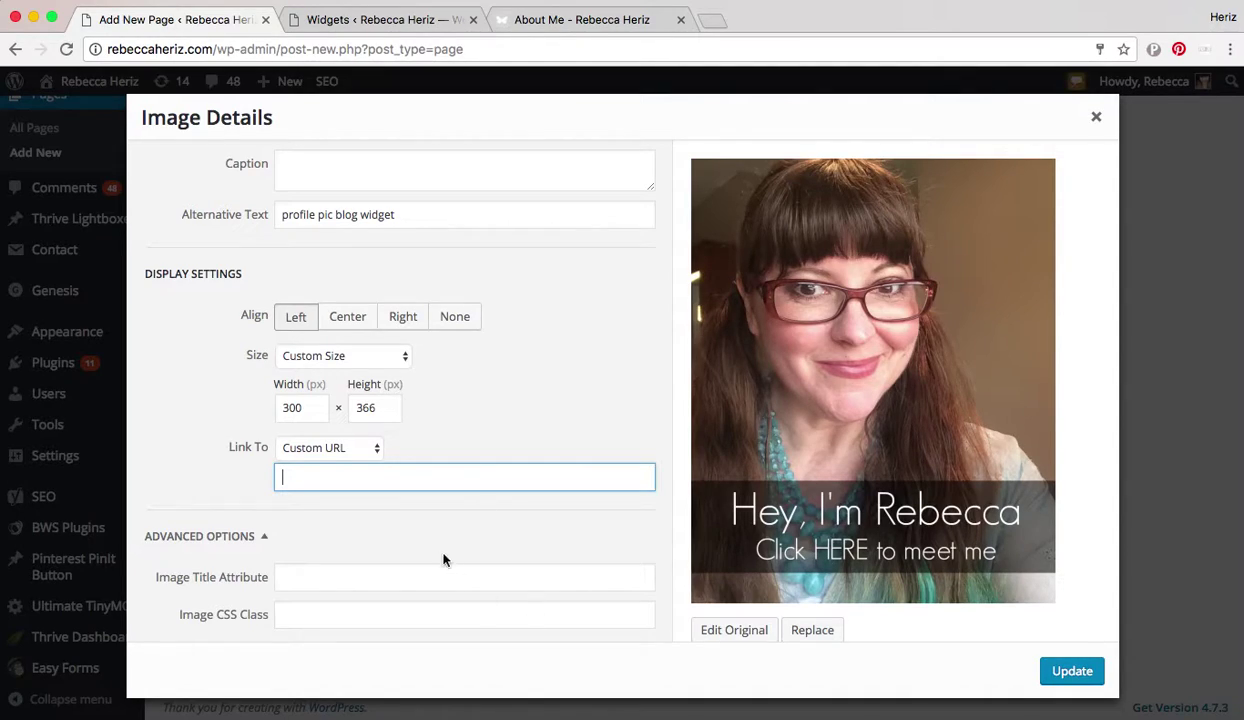
key("super+v")
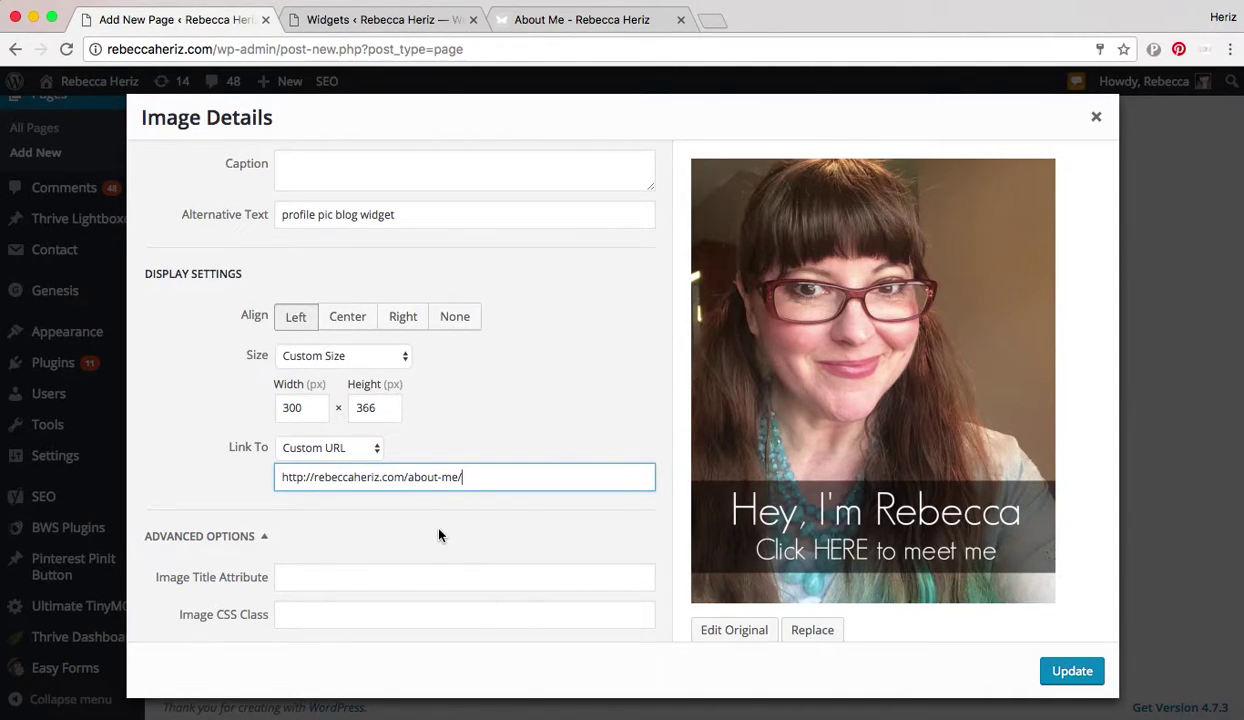
left_click(1072, 671)
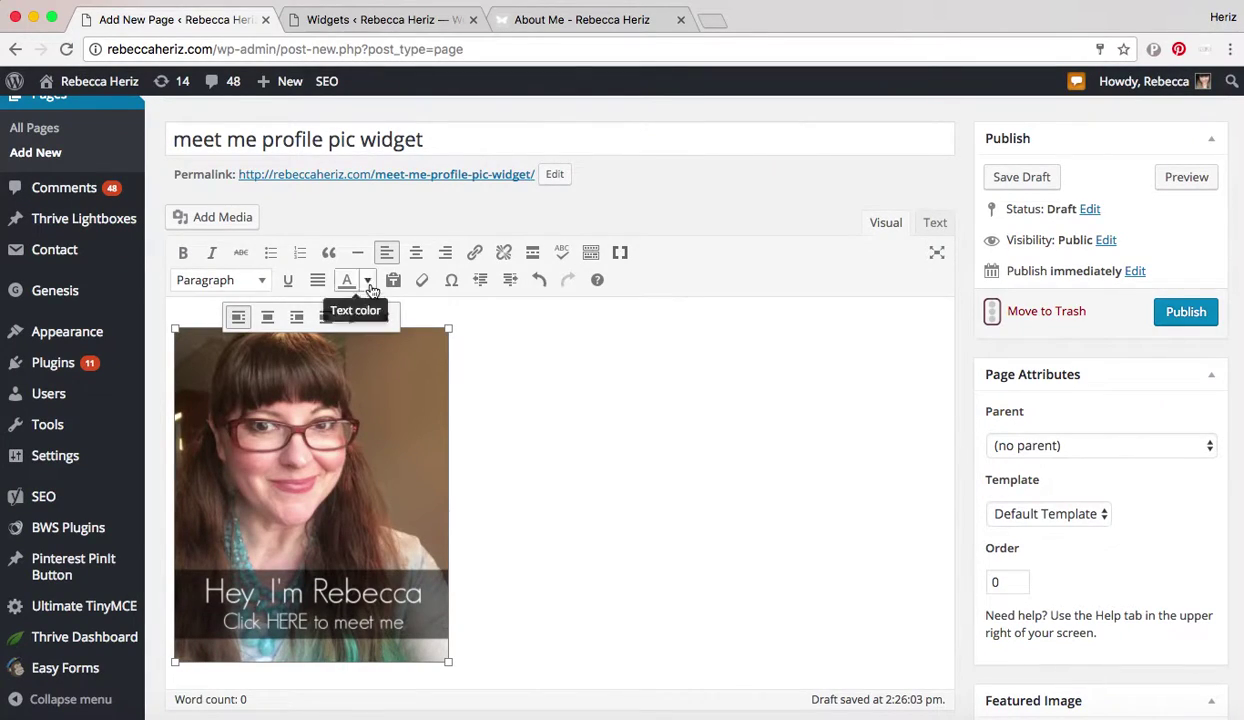
Step: Switch the editor to Text mode and select the image's about-me link HTML code
left_click(472, 496)
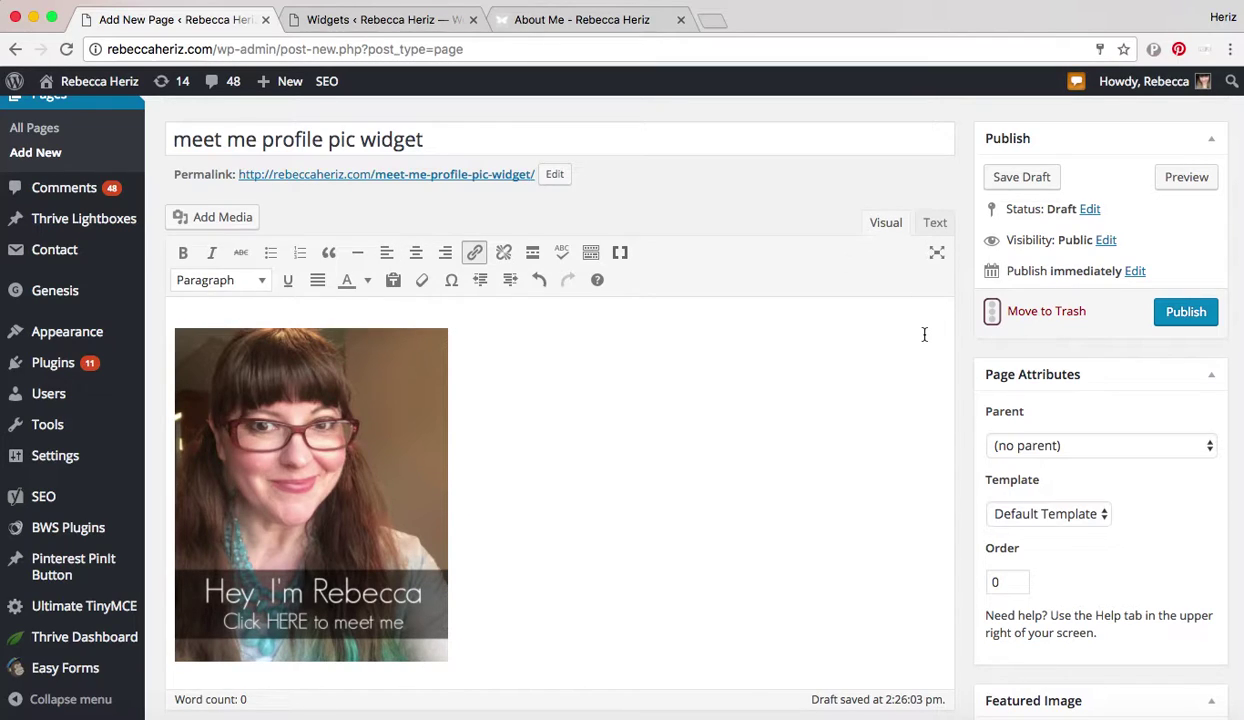
left_click(935, 223)
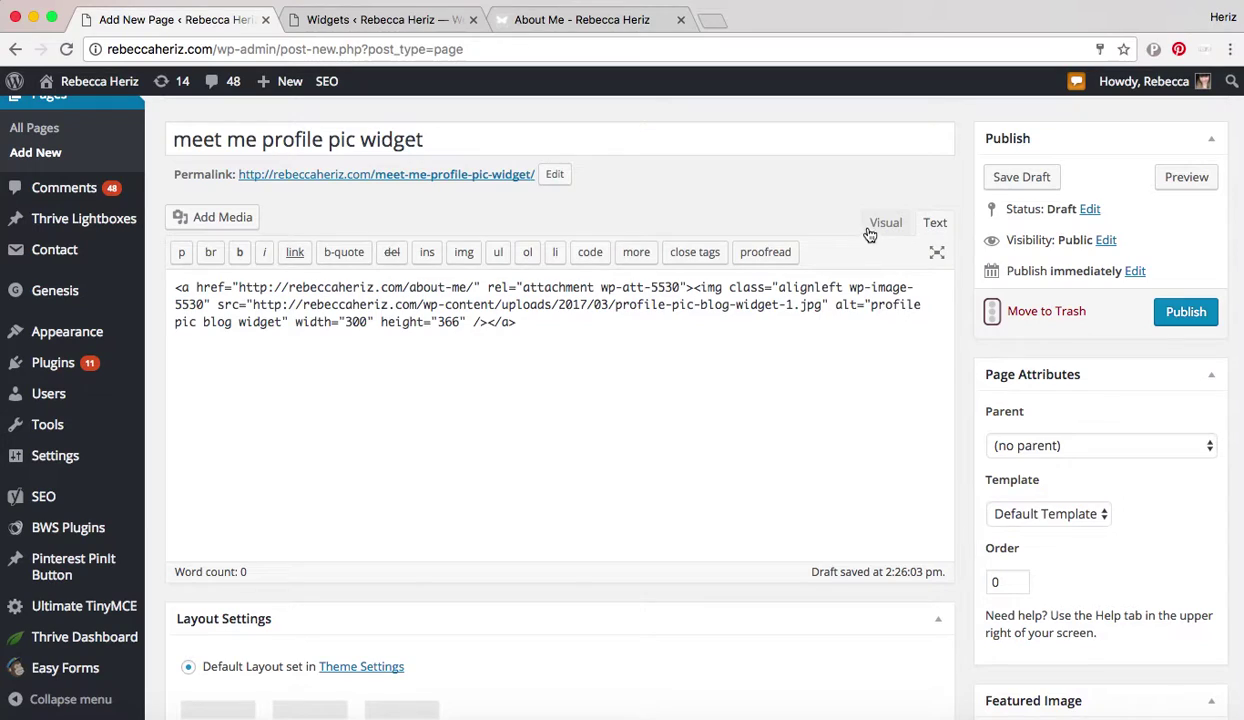
left_click(878, 226)
left_click(935, 224)
left_click_drag(531, 329, 166, 279)
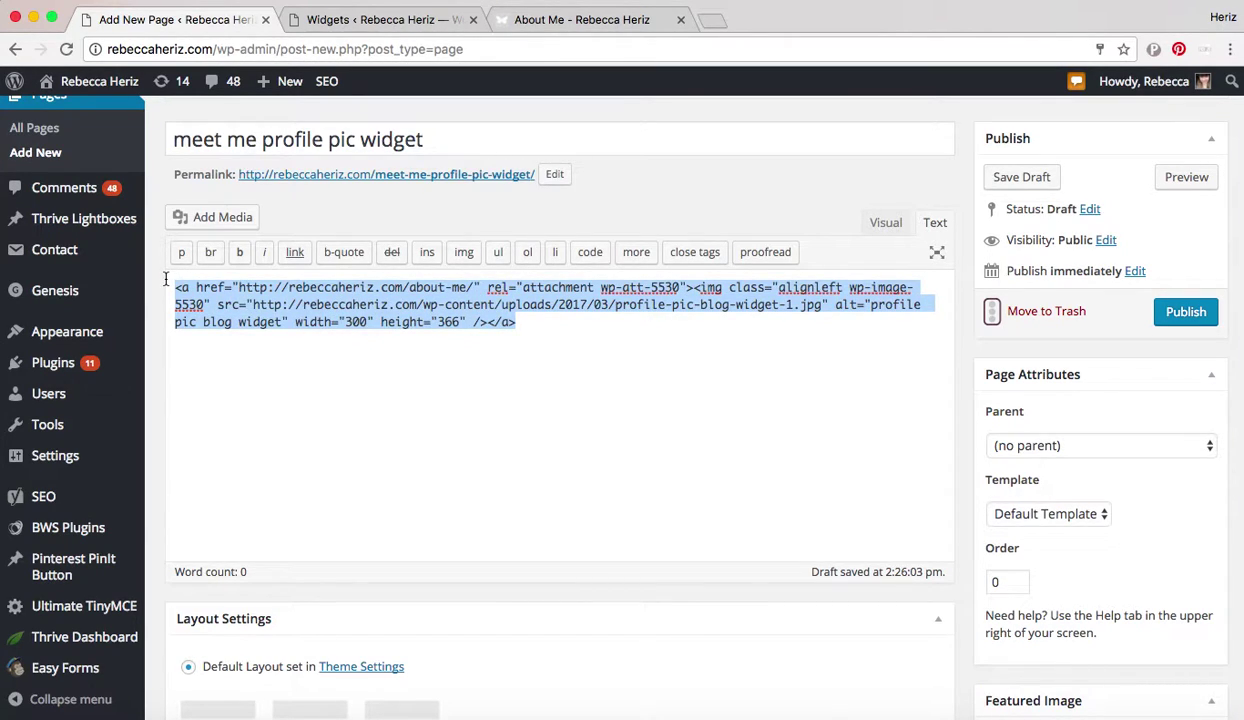
left_click(373, 25)
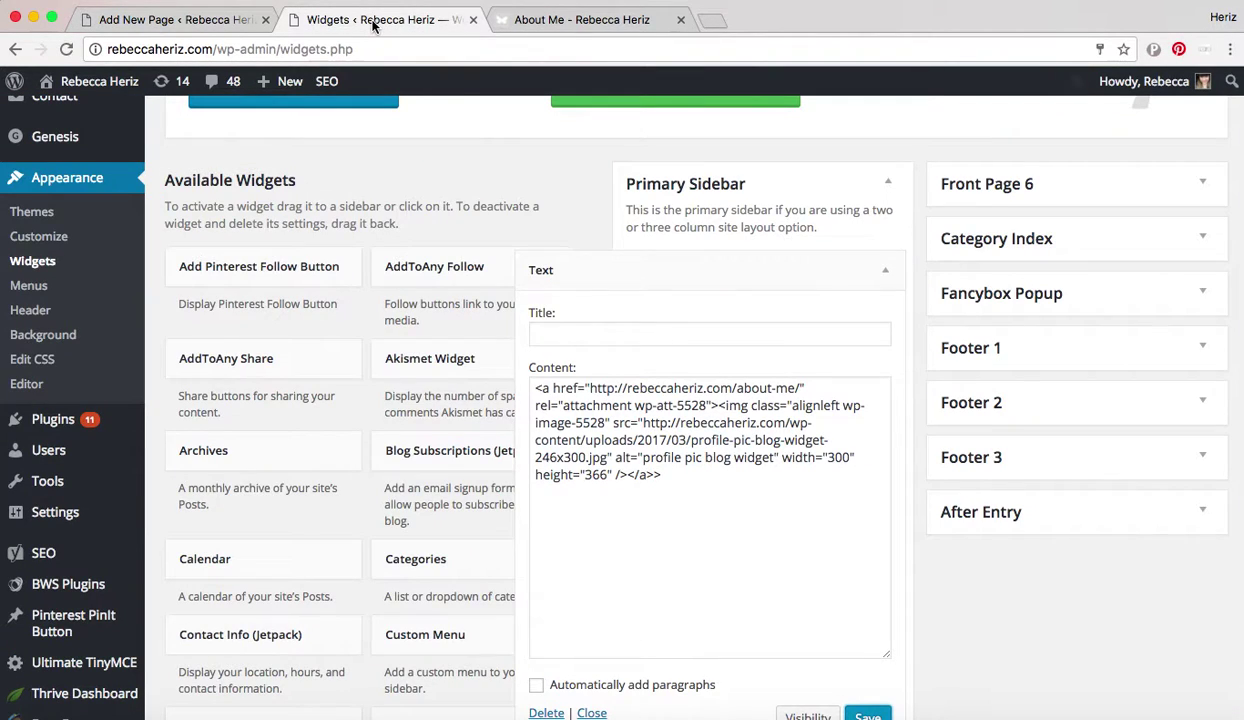
scroll(716, 376, "up", 3)
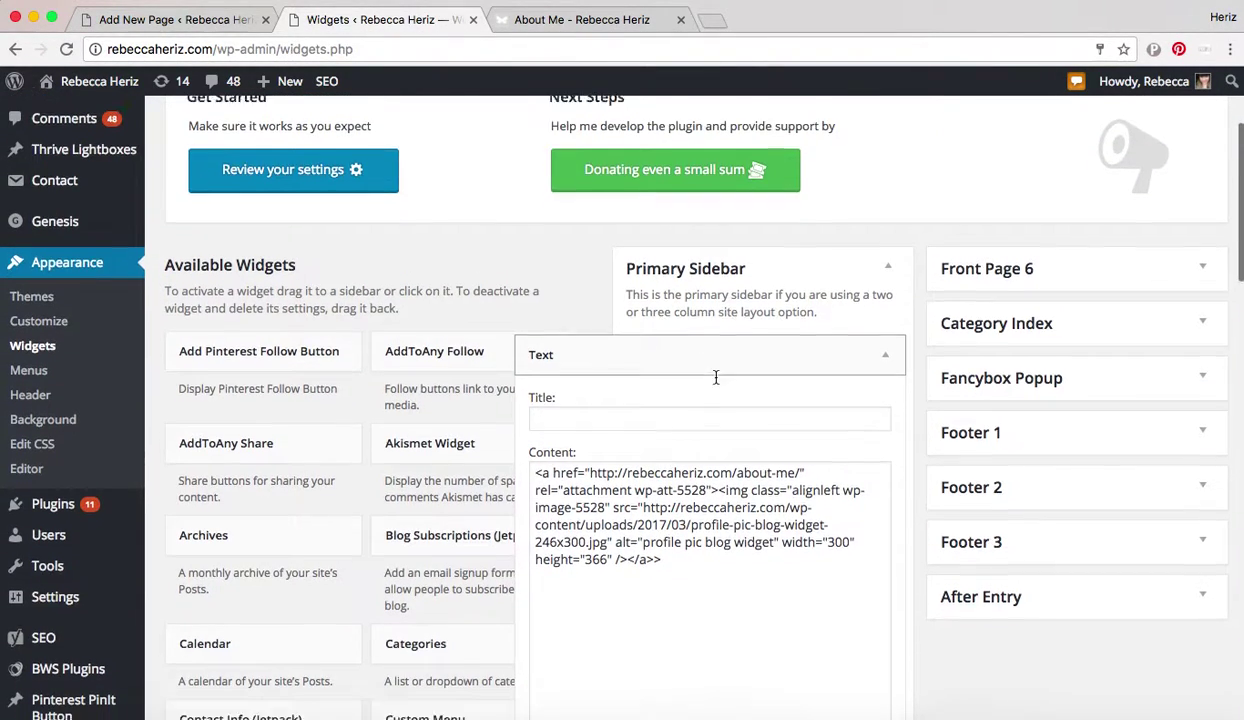
left_click(563, 22)
scroll(1052, 535, "down", 3)
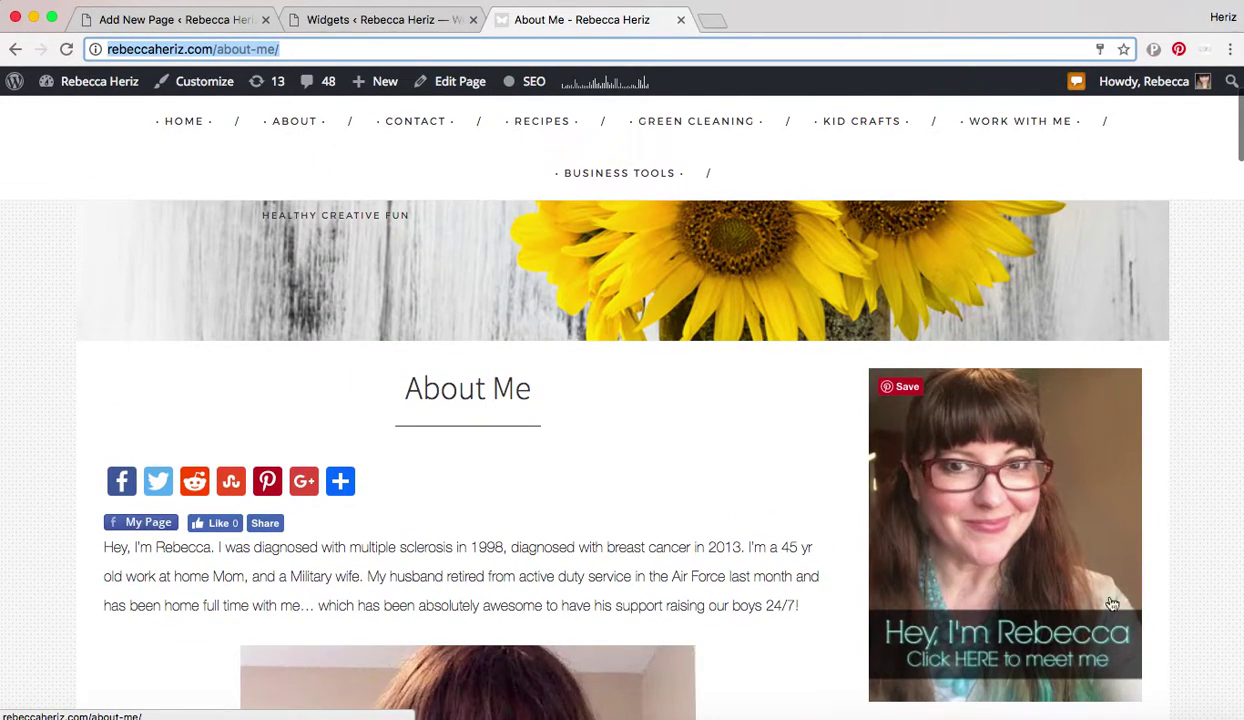
scroll(882, 537, "up", 2)
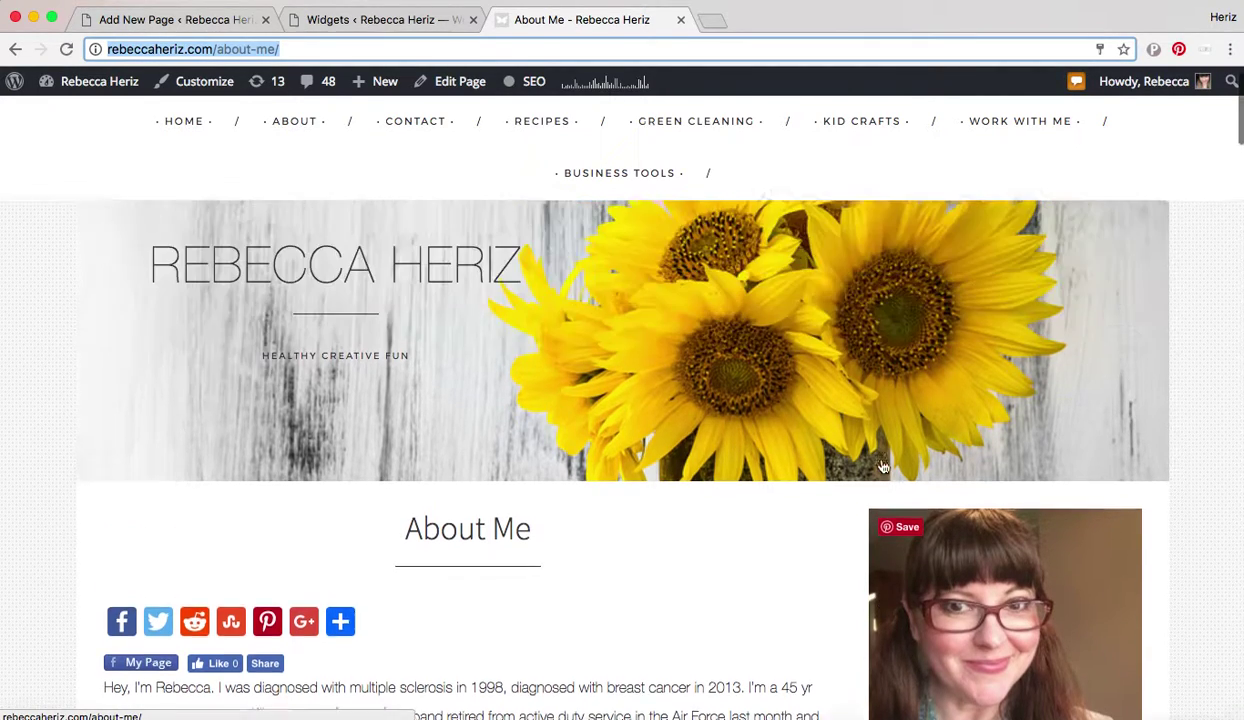
scroll(882, 467, "down", 5)
scroll(882, 467, "up", 5)
scroll(882, 467, "down", 10)
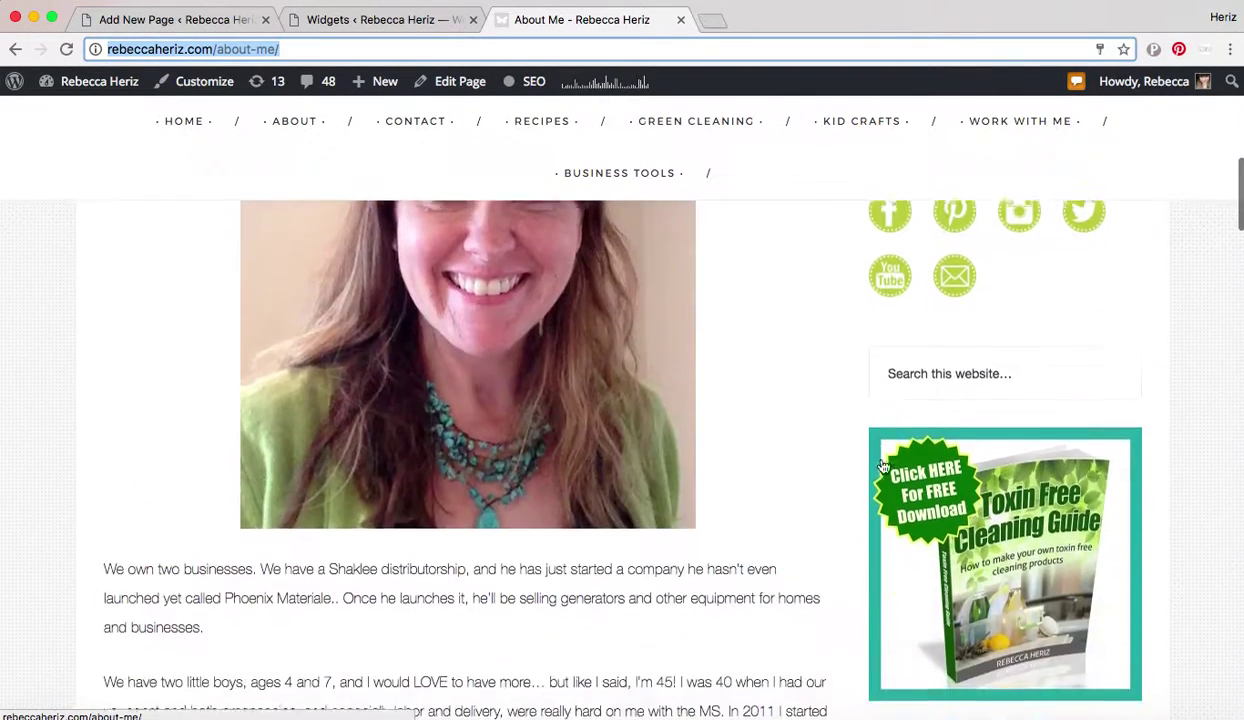
scroll(882, 467, "up", 1)
scroll(1047, 313, "down", 4)
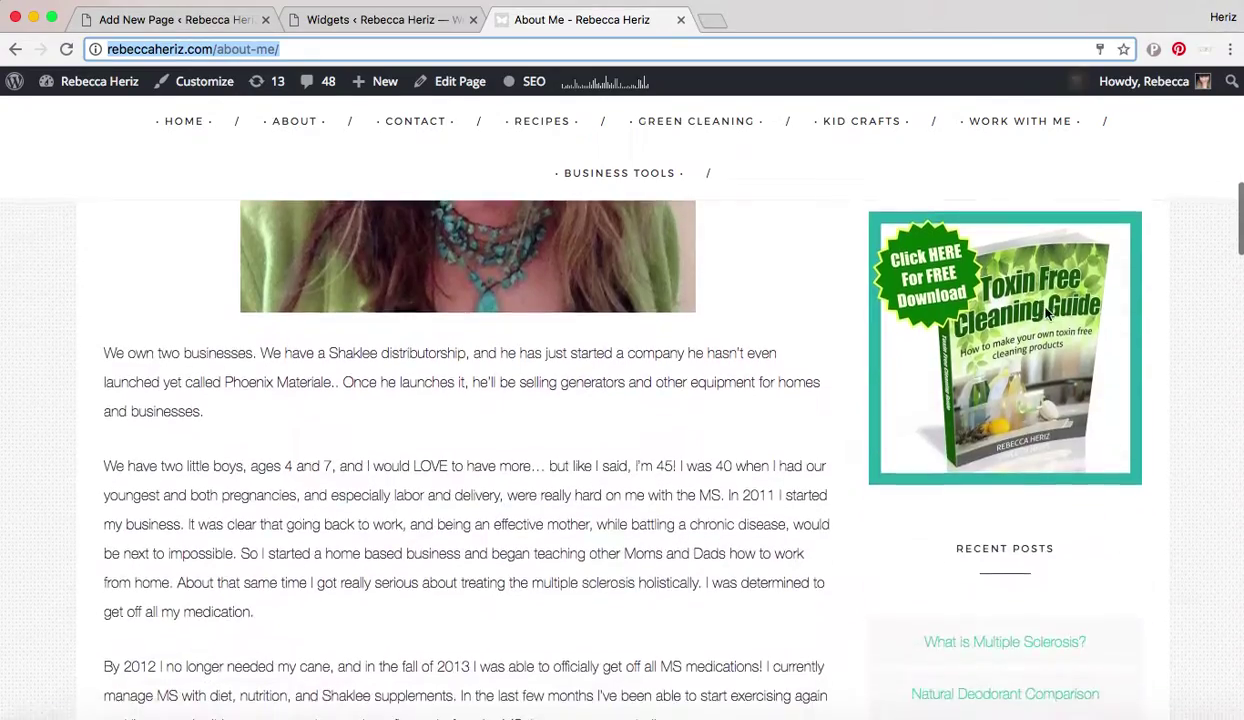
scroll(1047, 313, "down", 3)
scroll(1050, 320, "up", 3)
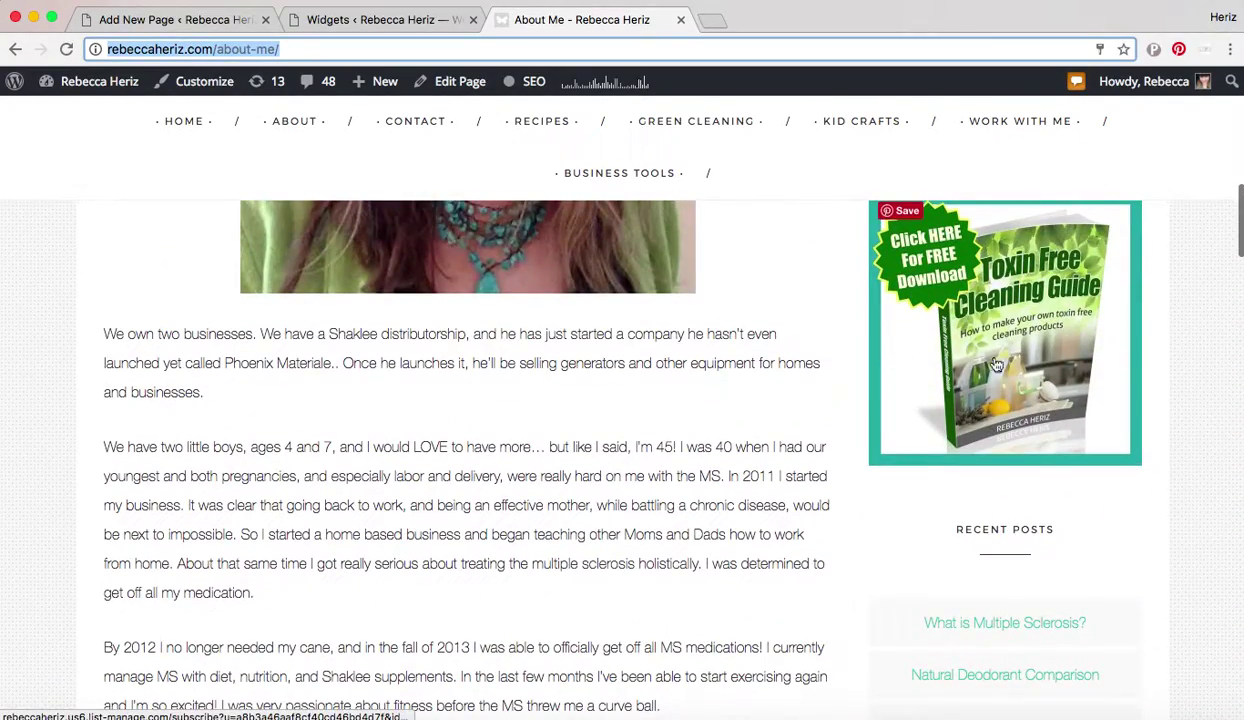
scroll(1036, 328, "down", 6)
scroll(1036, 328, "up", 13)
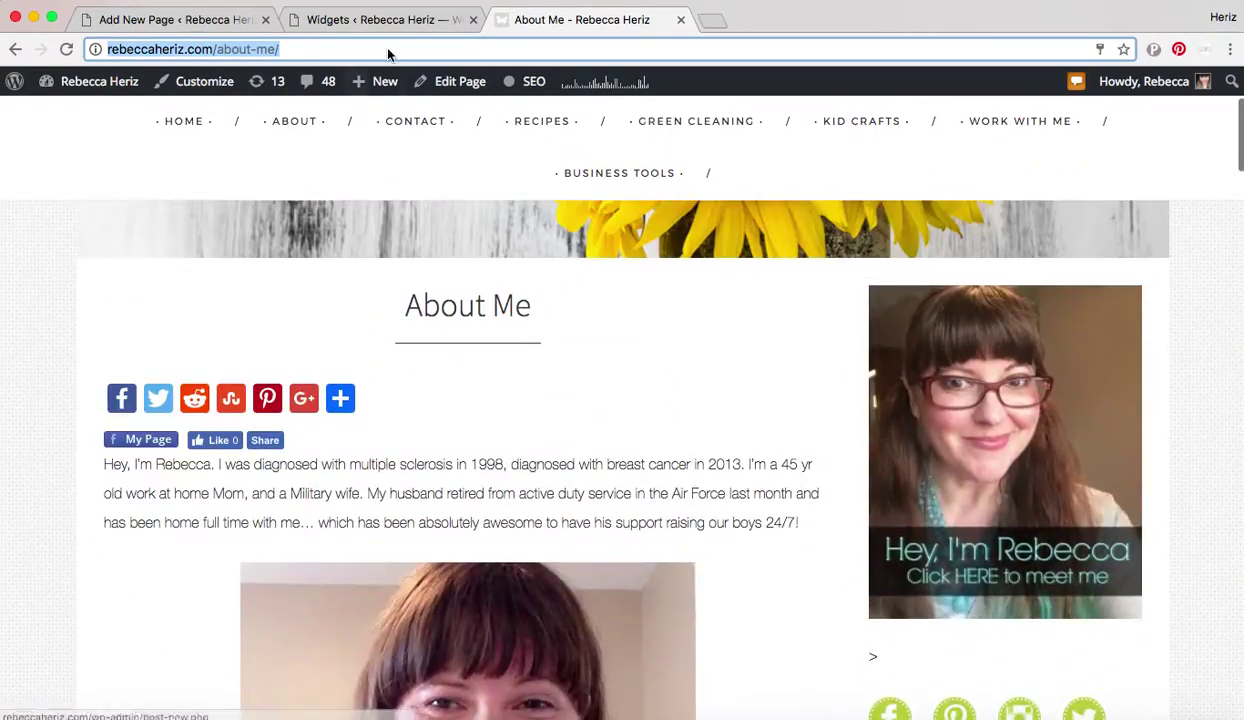
left_click(375, 20)
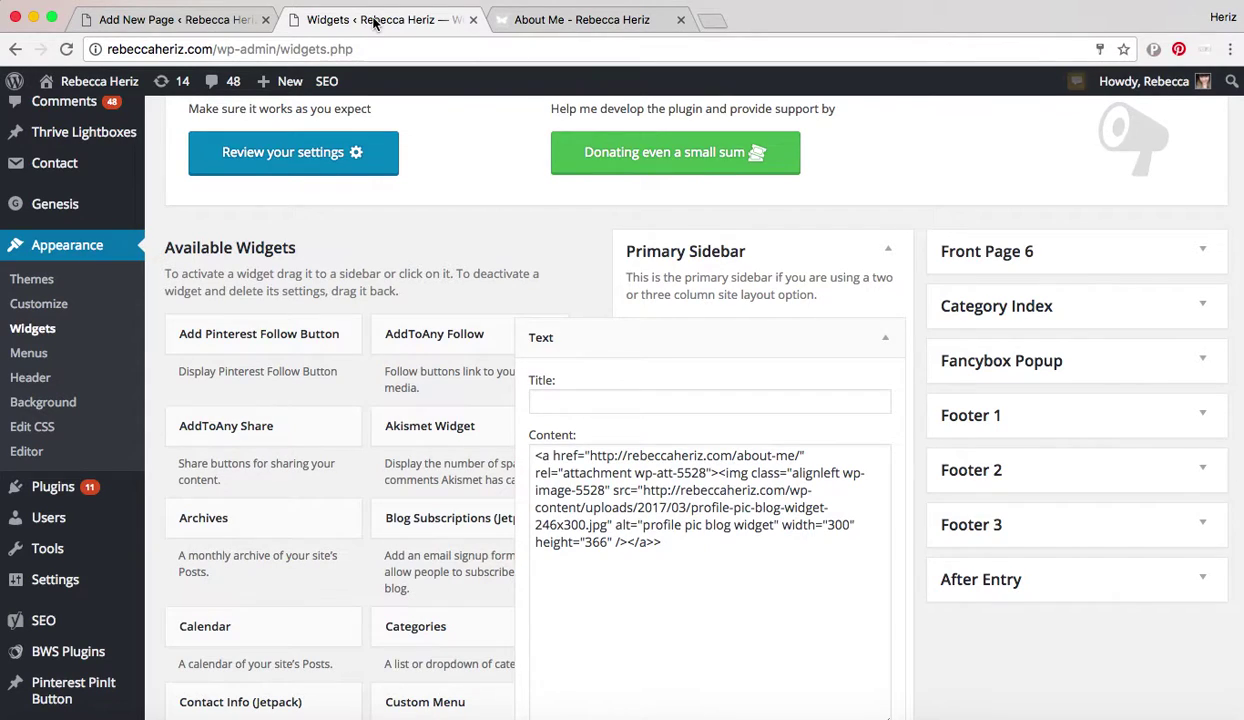
Step: Browse the Widgets page, toggling the Primary Sidebar Text widget and dismissing the sidebar chooser
left_click(885, 337)
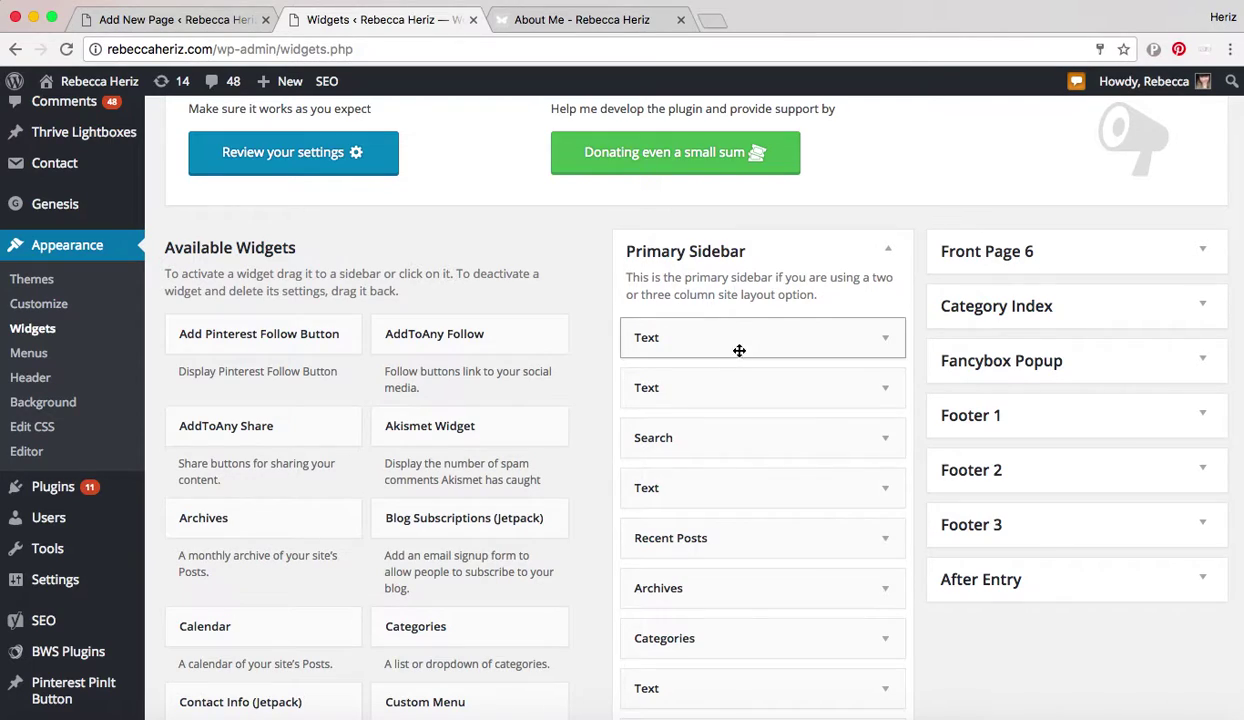
left_click(885, 338)
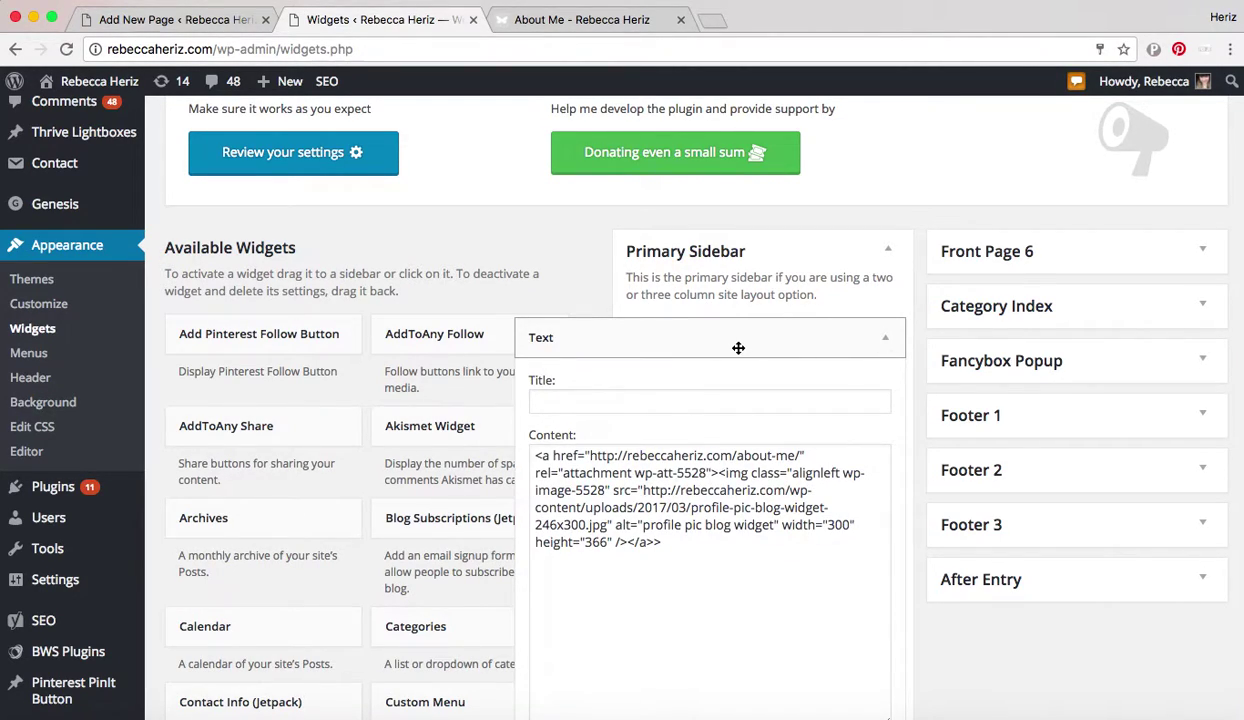
left_click(883, 343)
scroll(815, 440, "down", 2)
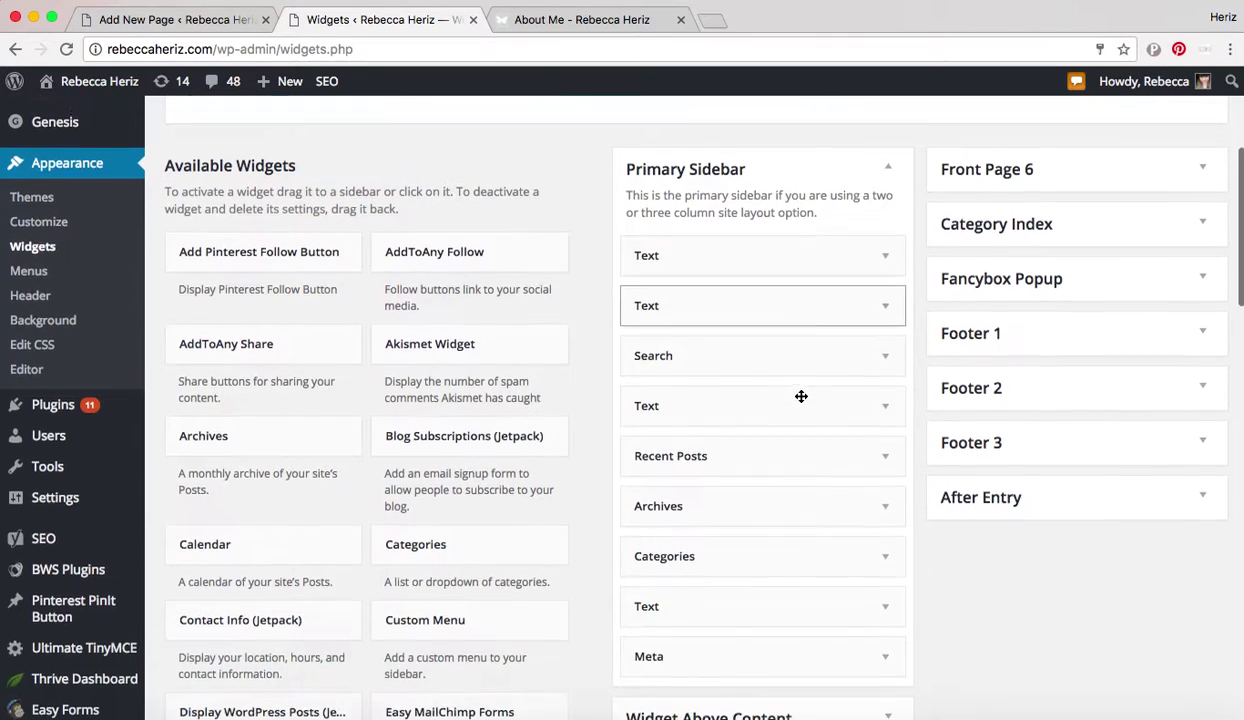
scroll(824, 397, "down", 6)
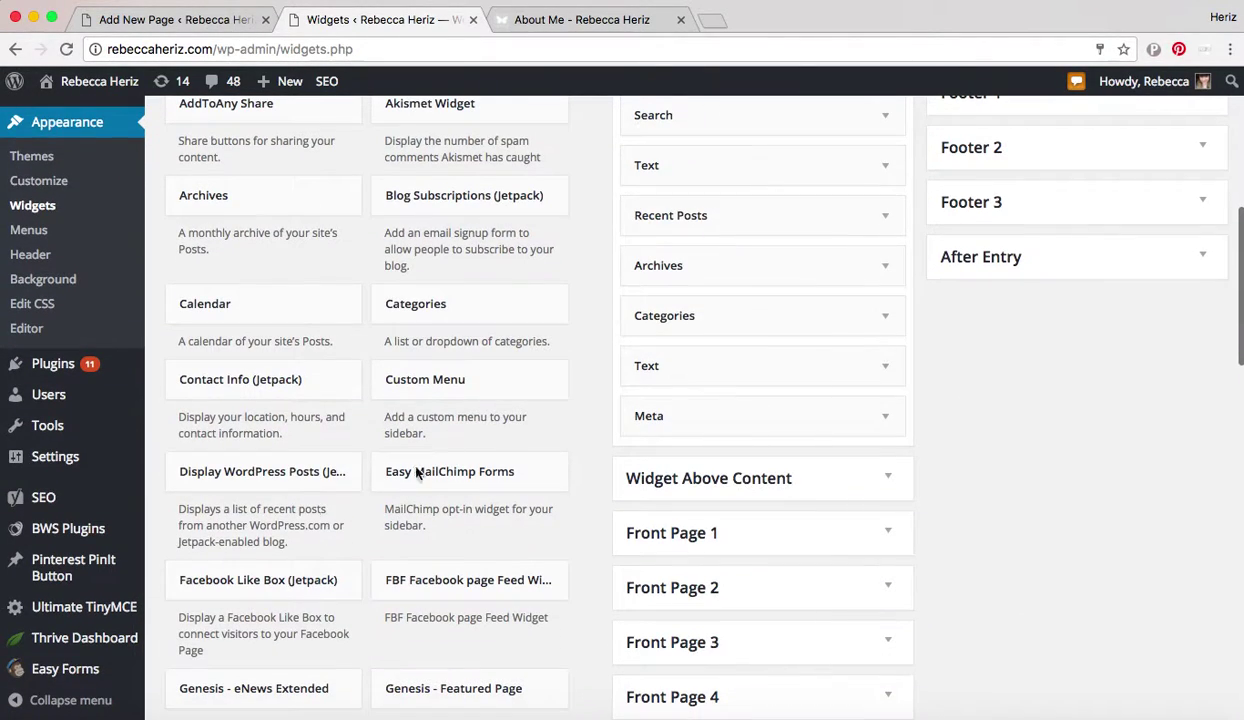
scroll(364, 387, "down", 20)
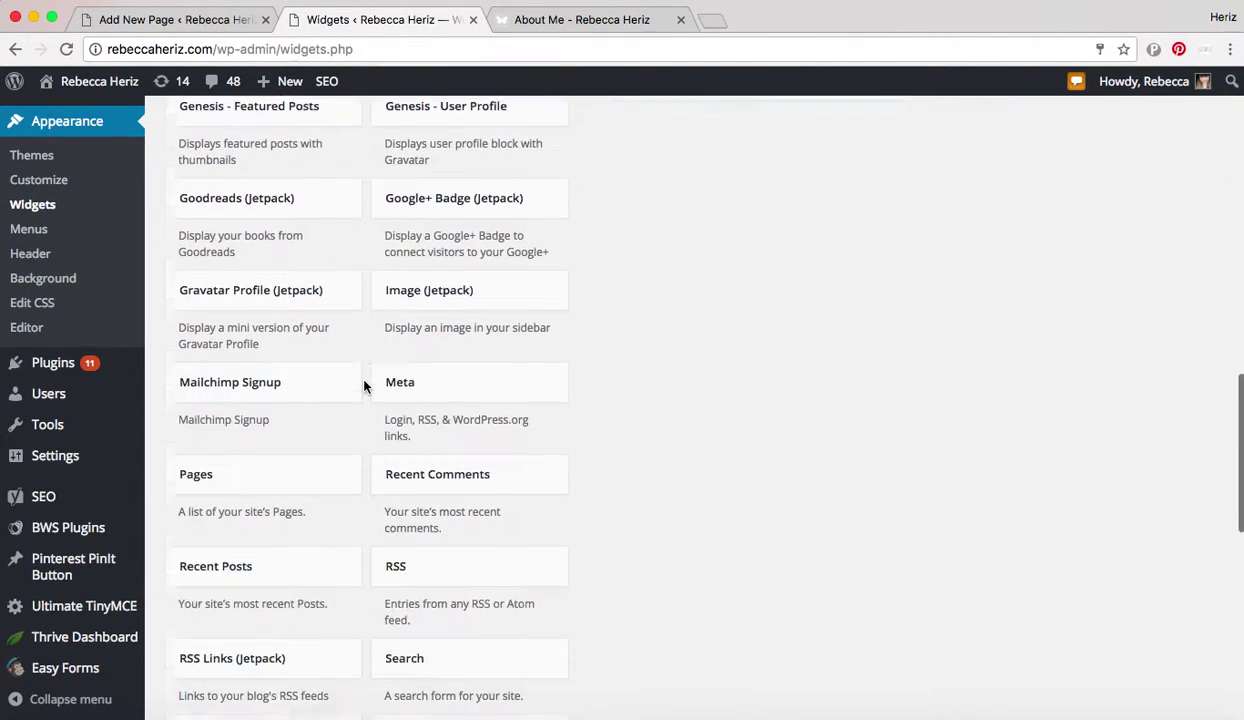
scroll(364, 397, "down", 5)
scroll(364, 397, "up", 8)
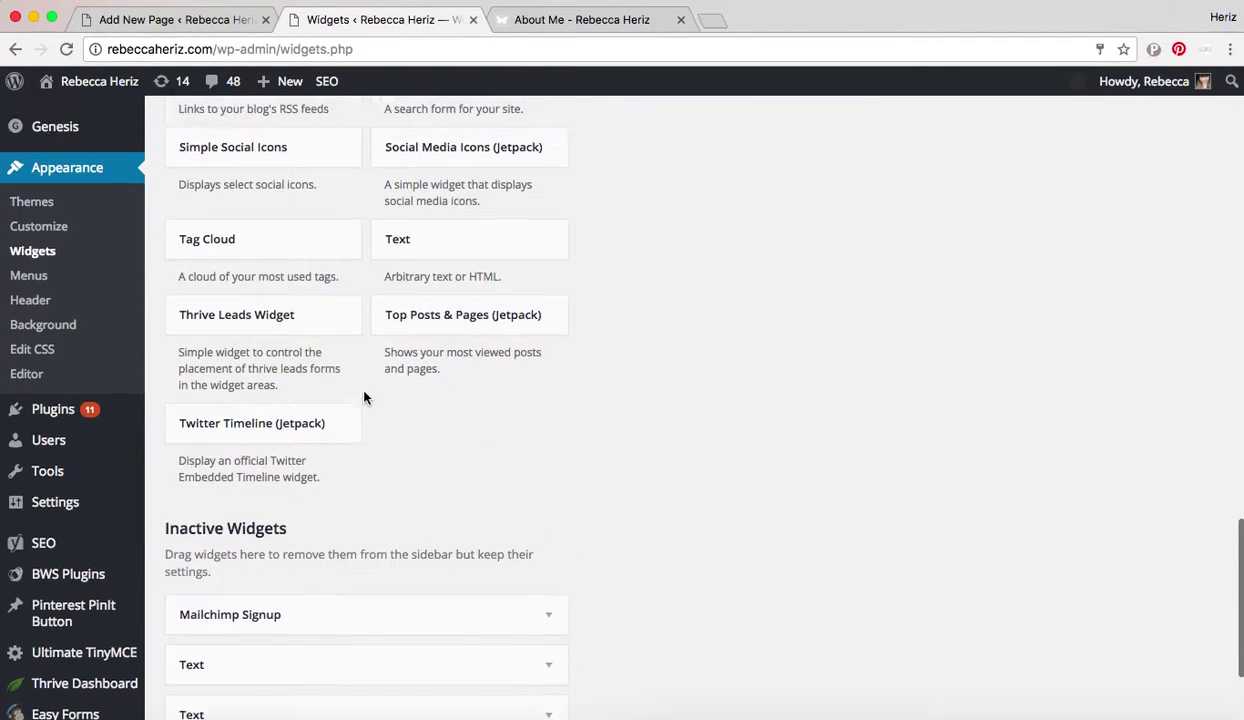
scroll(364, 397, "down", 4)
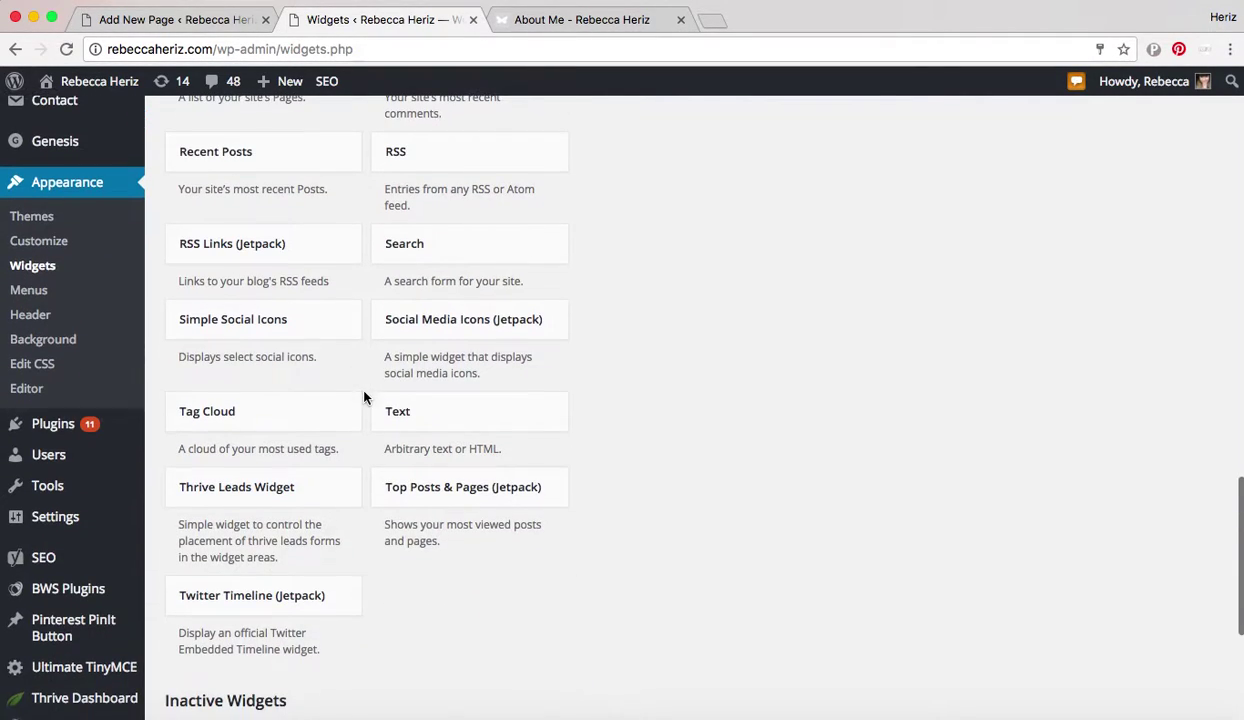
left_click(430, 415)
left_click(390, 437)
scroll(390, 437, "up", 20)
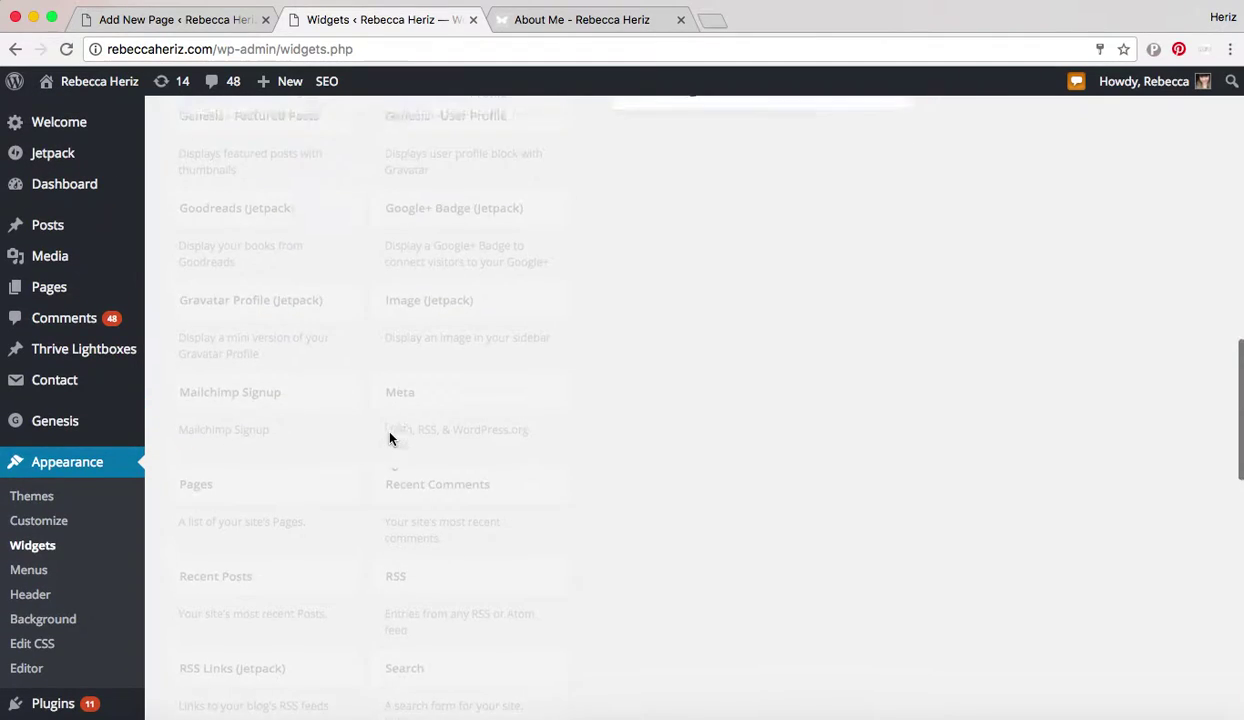
scroll(390, 437, "down", 2)
Step: Replace the Primary Sidebar Text widget's content with the pasted image-link code and save it
left_click(720, 377)
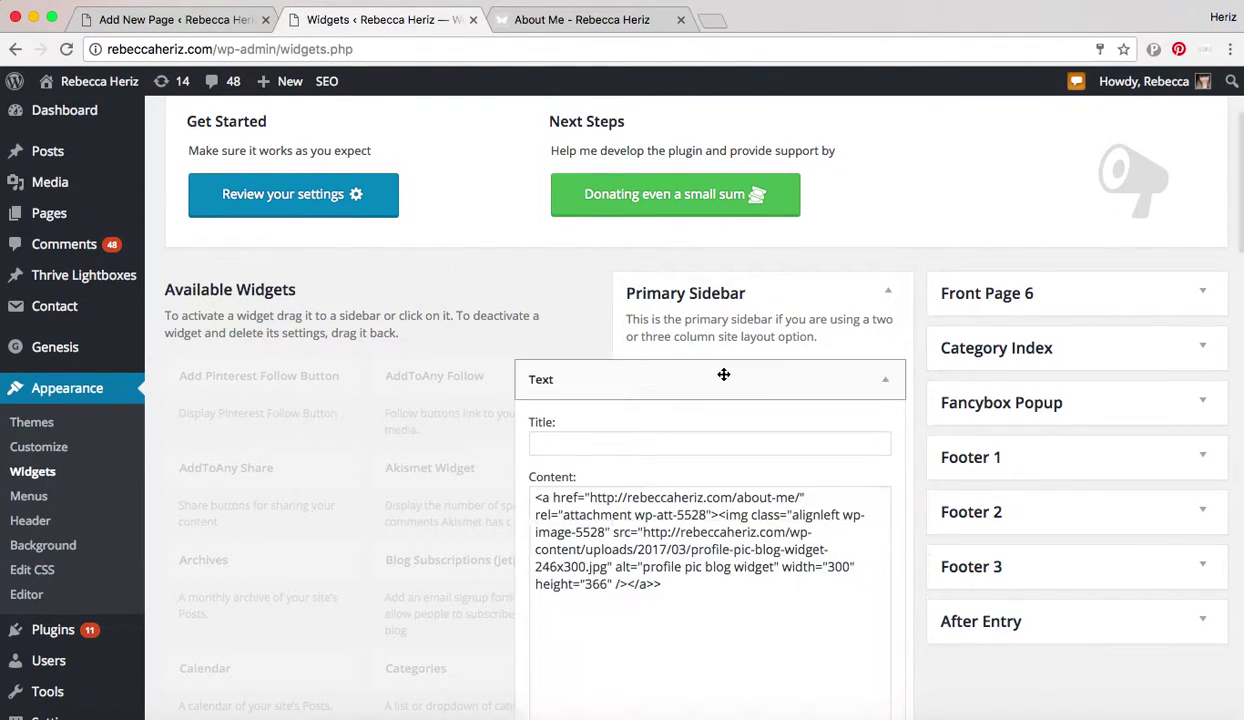
scroll(747, 444, "down", 3)
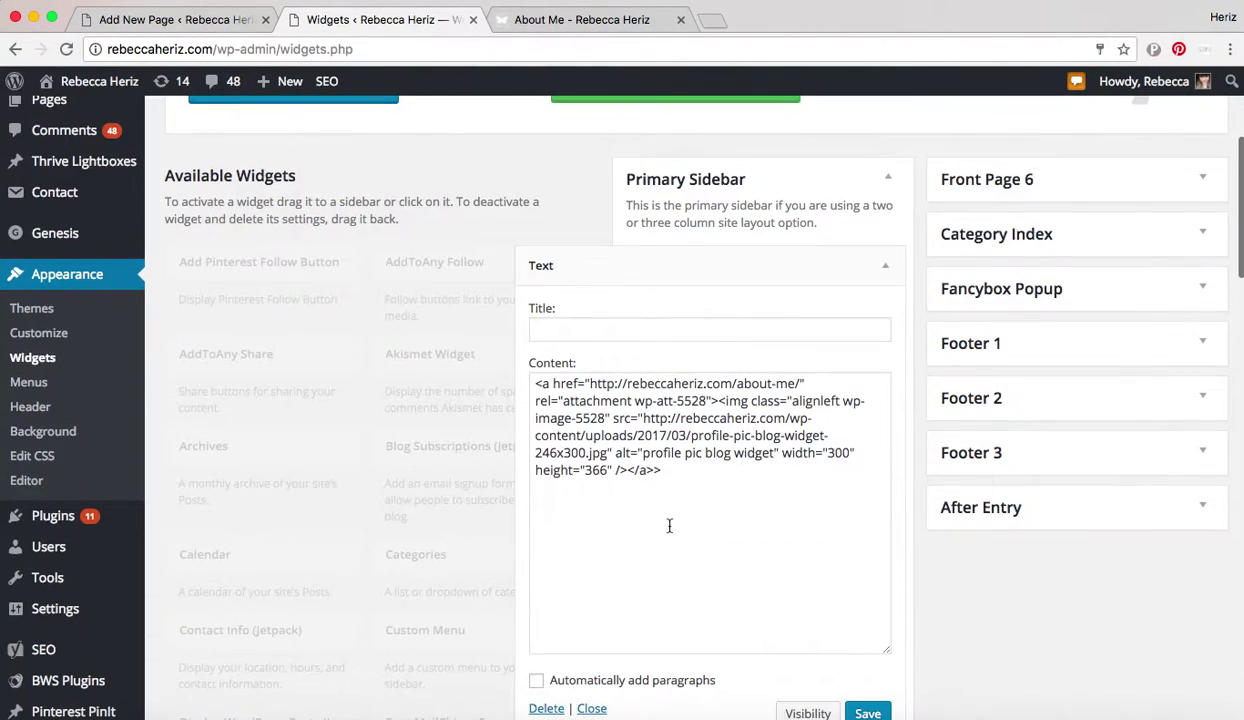
left_click_drag(753, 466, 495, 385)
key("BackSpace")
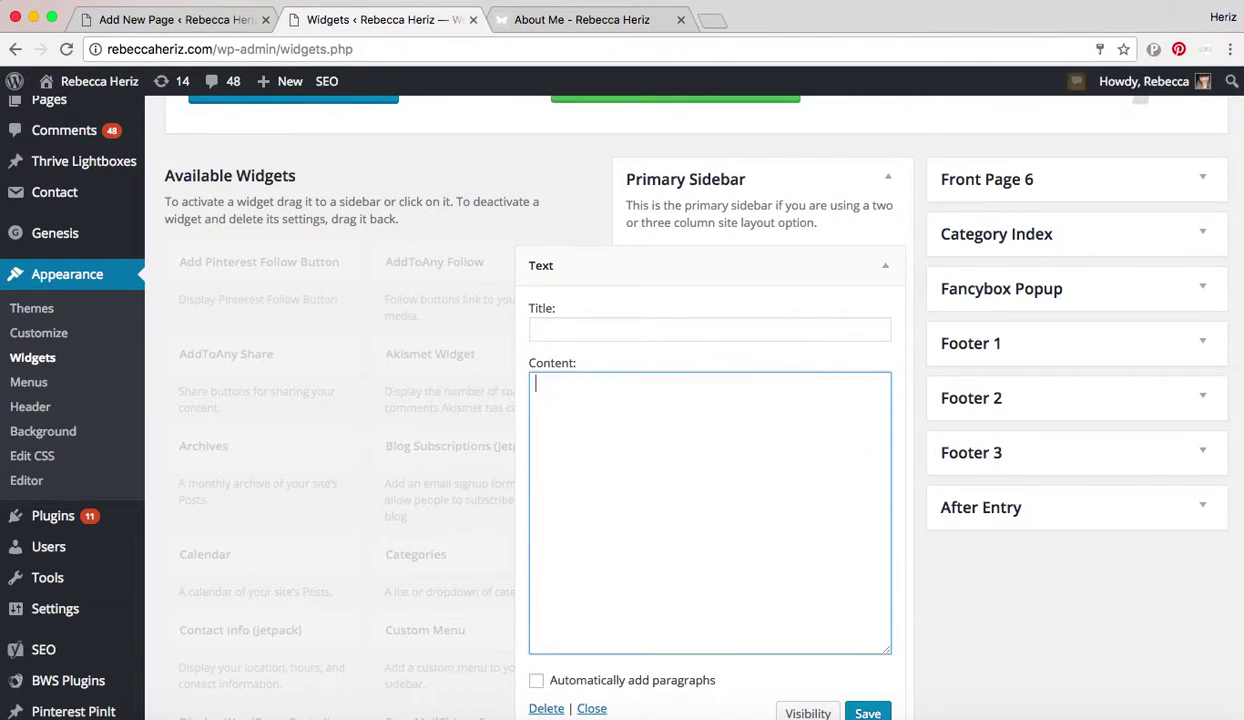
type("<a href=\"http://rebeccaheriz.com/about-me/\" rel=\"attachment wp-att-5530\"><img class=\"alignleft wp-image-5530\" src=\"http://rebeccaheriz.com/wp-content/uploads/2017/03/profile-pic-blog-widget-1.jpg\" alt=\"profile pic blog widget\" width=\"300\" height=\"366\" /></a>")
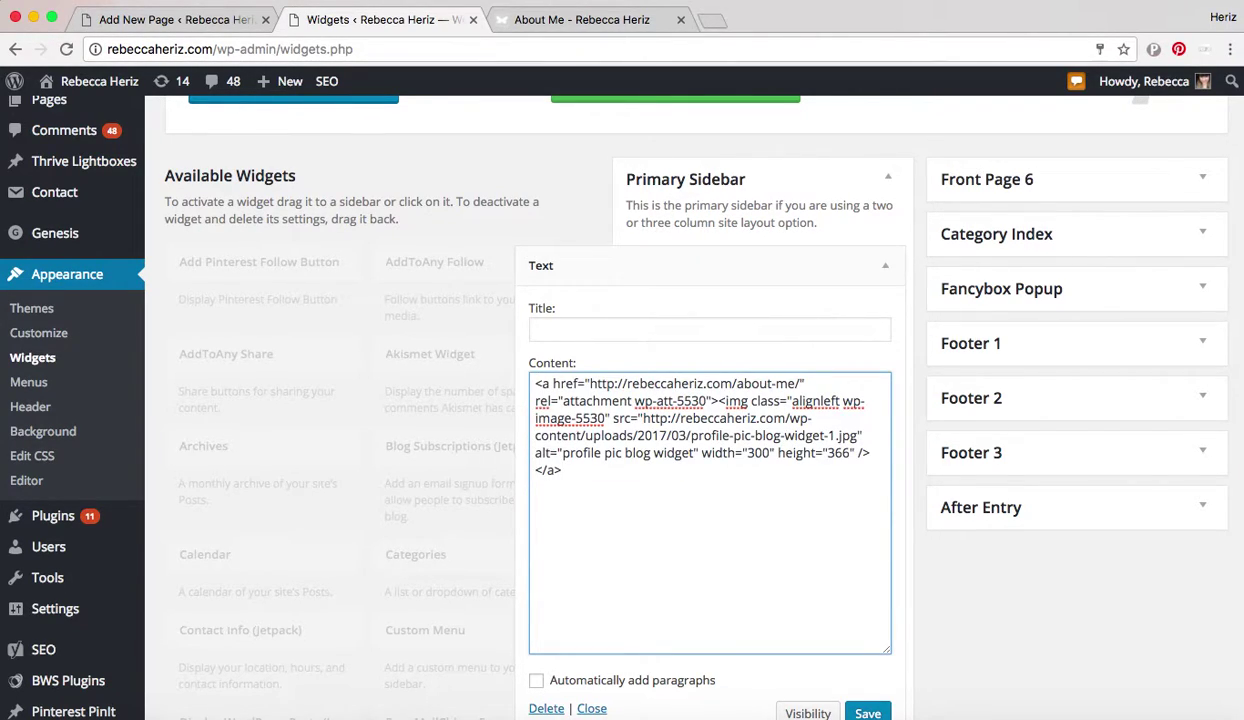
scroll(655, 456, "down", 4)
left_click(867, 561)
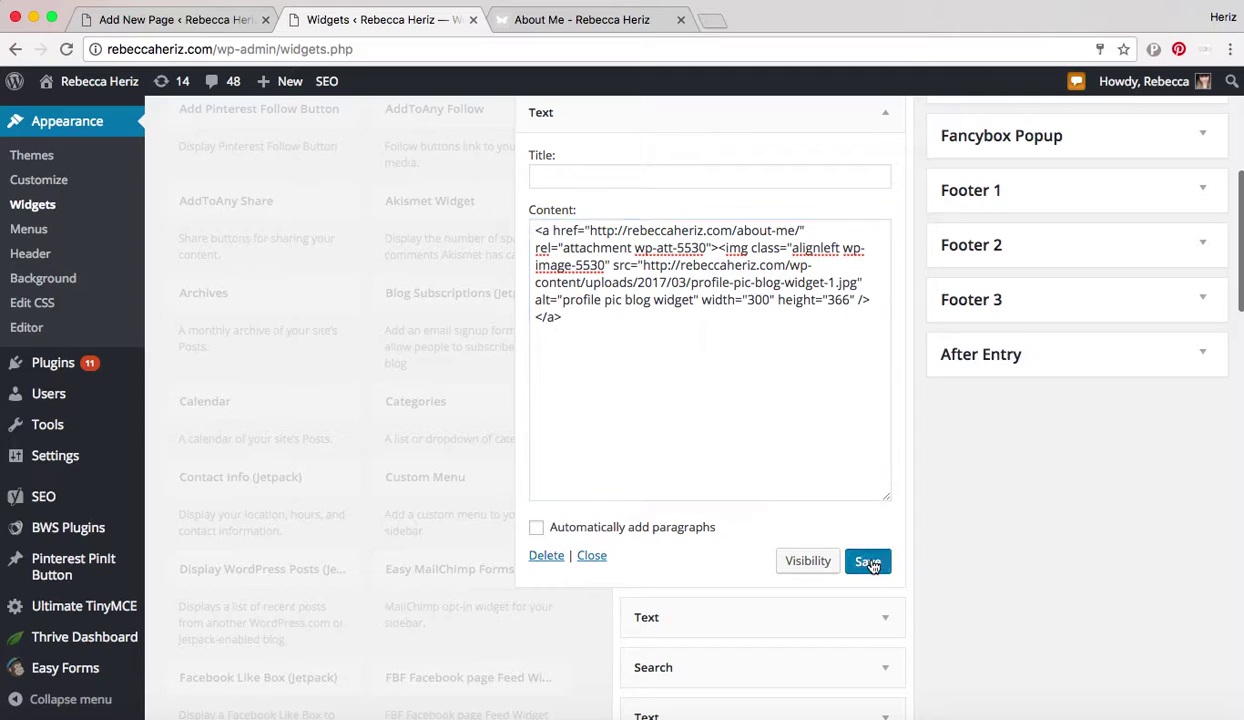
left_click(558, 30)
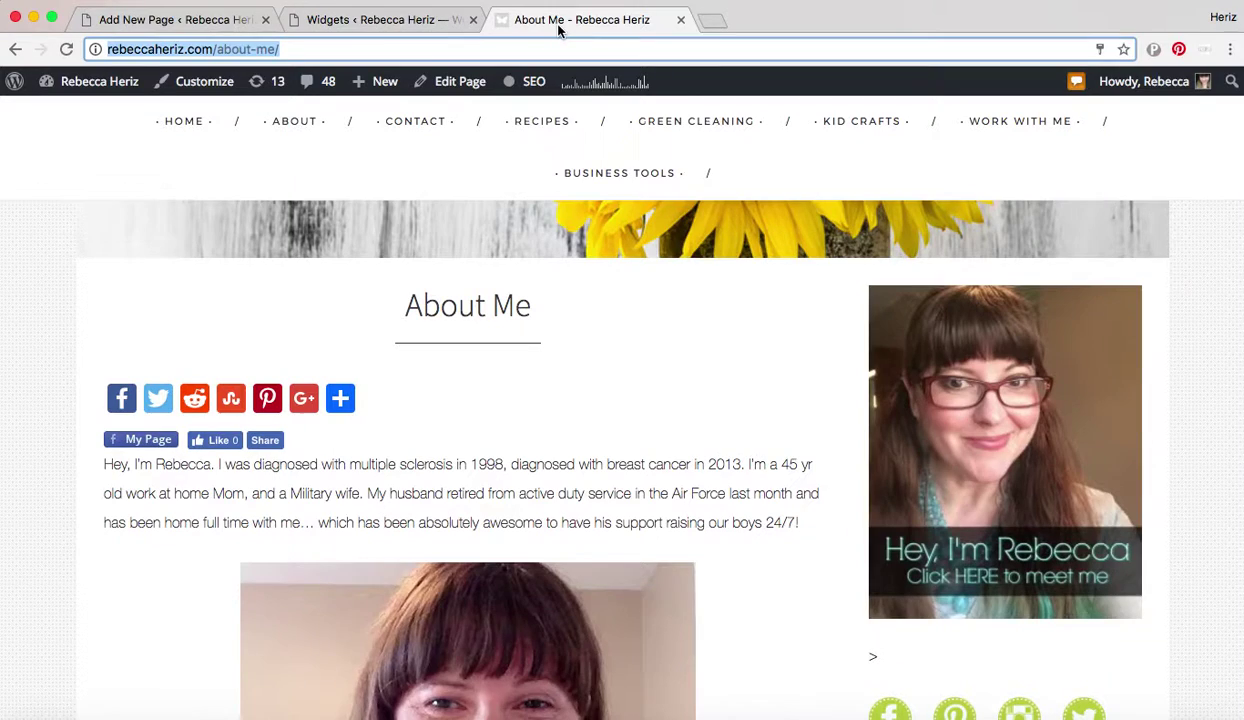
Step: Go to the site's home page via HOME and scroll through it
left_click(187, 121)
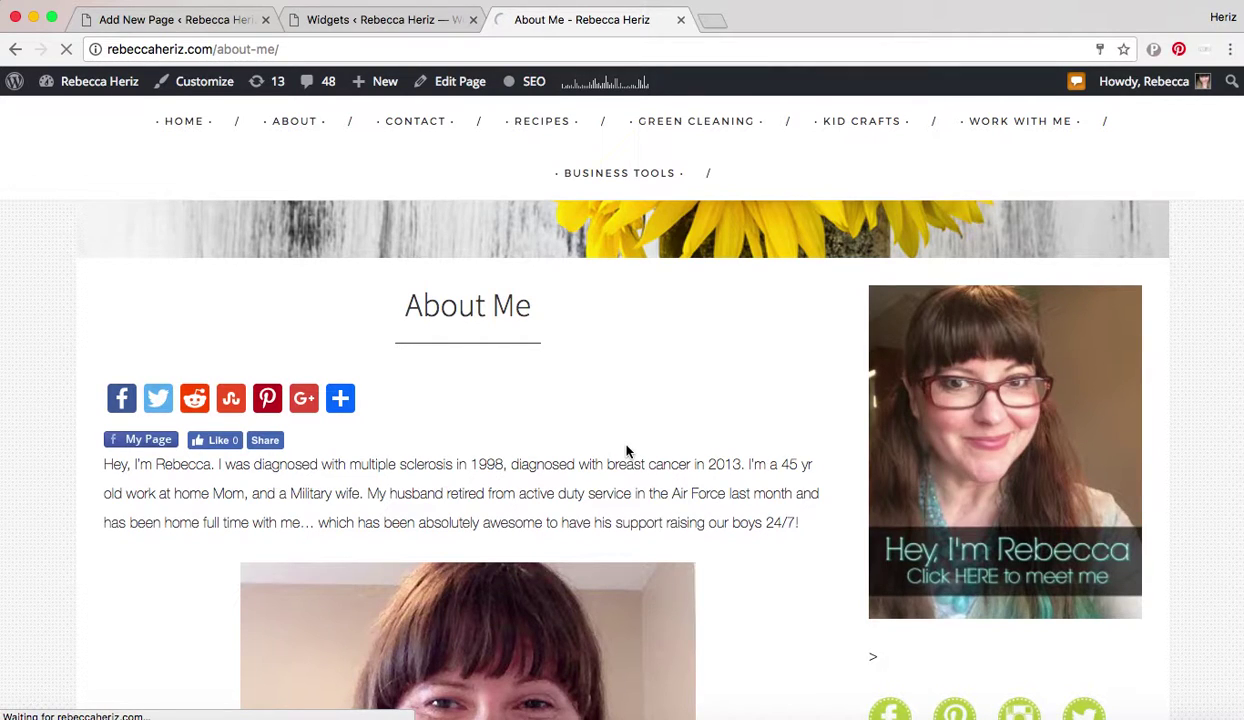
scroll(602, 370, "down", 1)
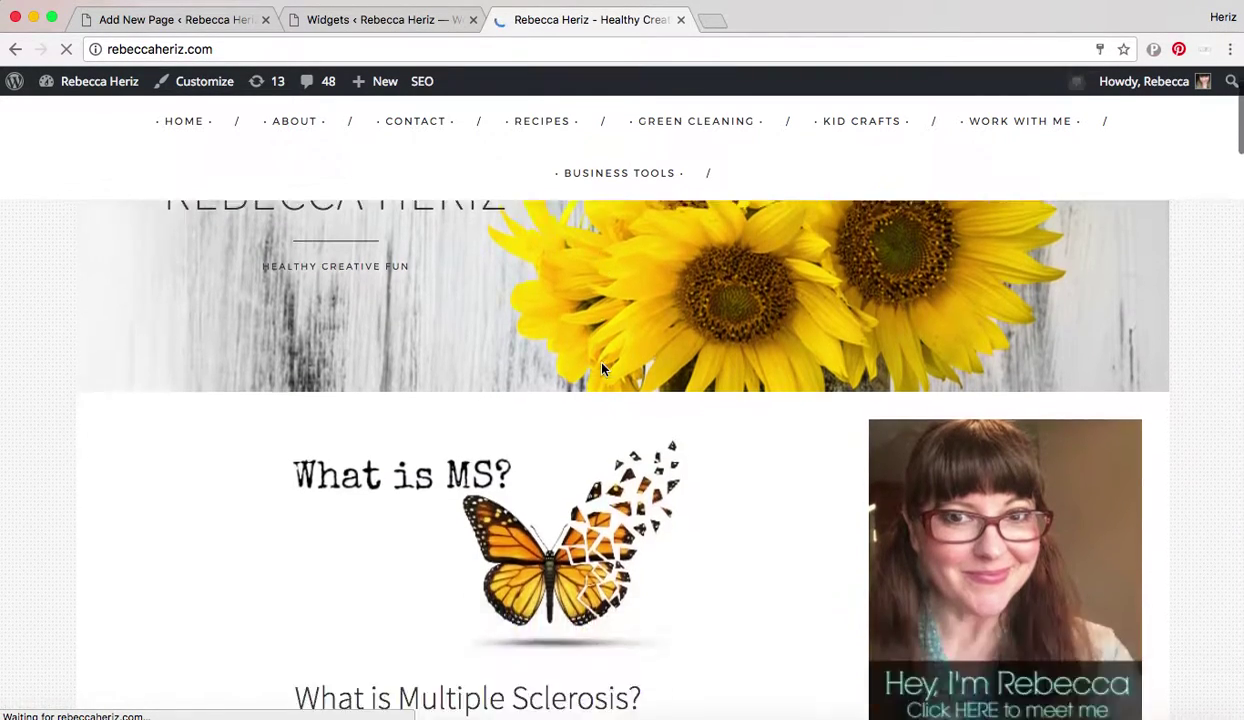
scroll(602, 370, "down", 2)
scroll(400, 320, "up", 1)
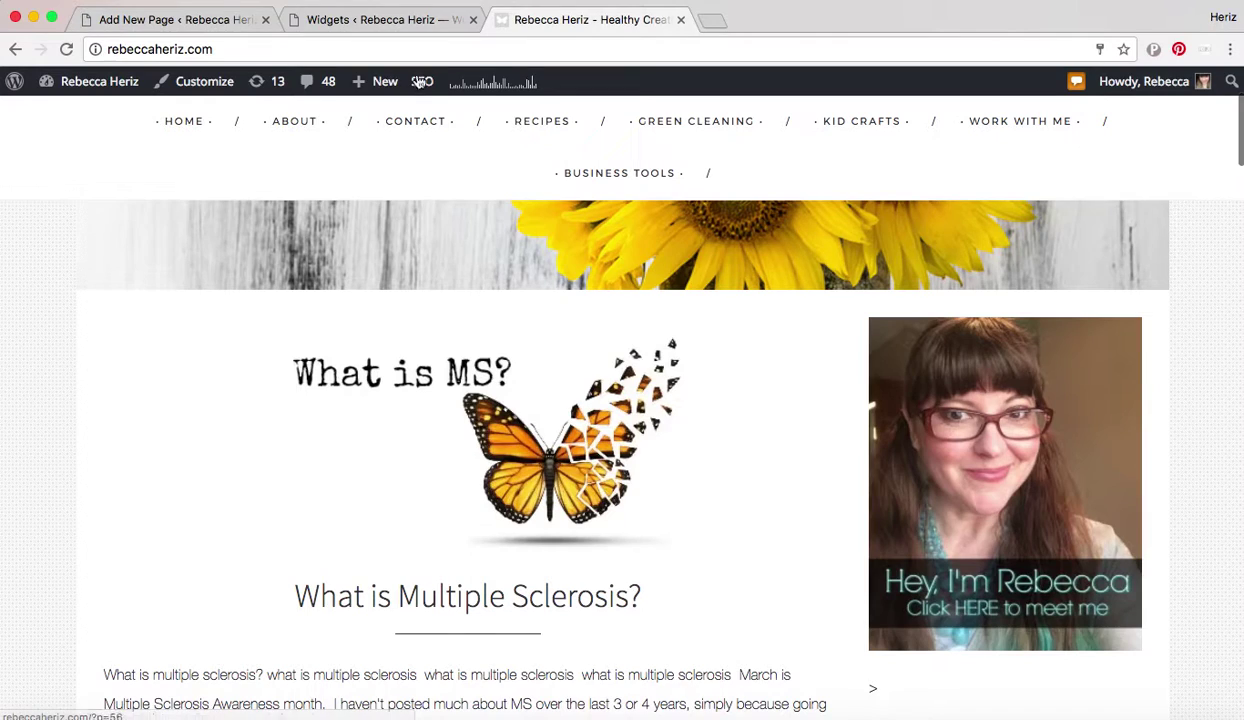
Step: Dismiss the Text widget's sidebar chooser on the Widgets page, then reload the live home page
left_click(372, 20)
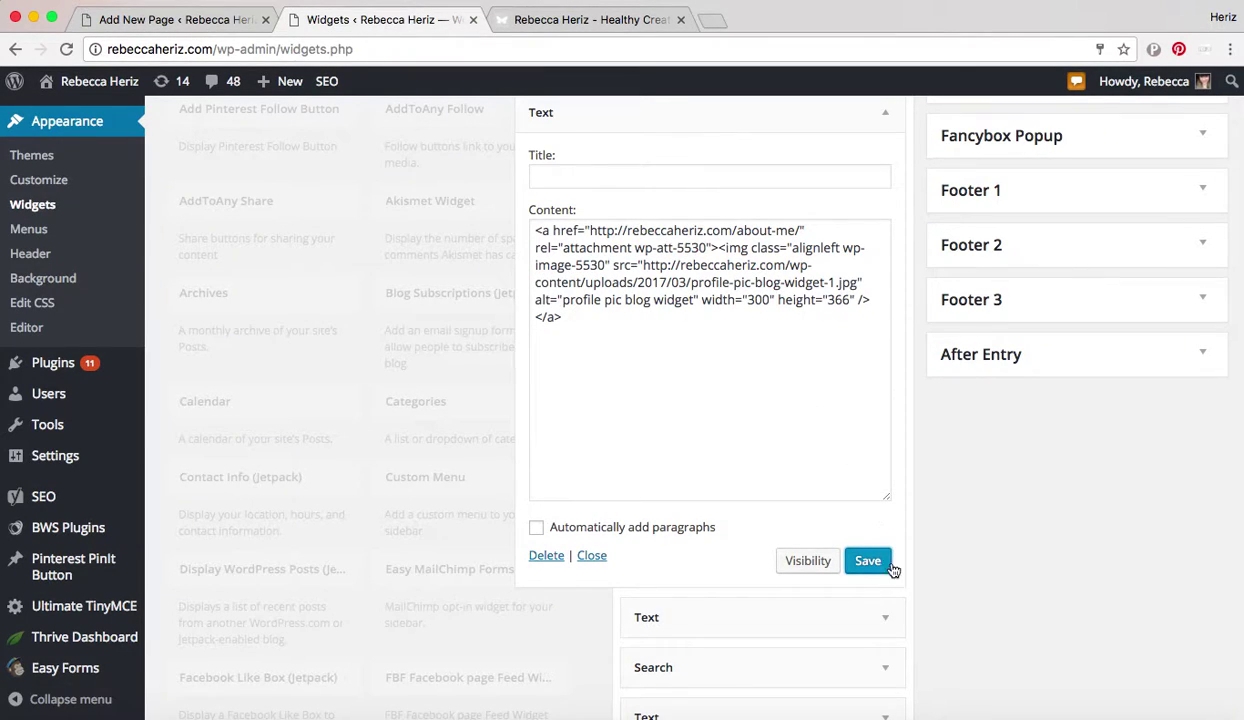
scroll(933, 469, "down", 15)
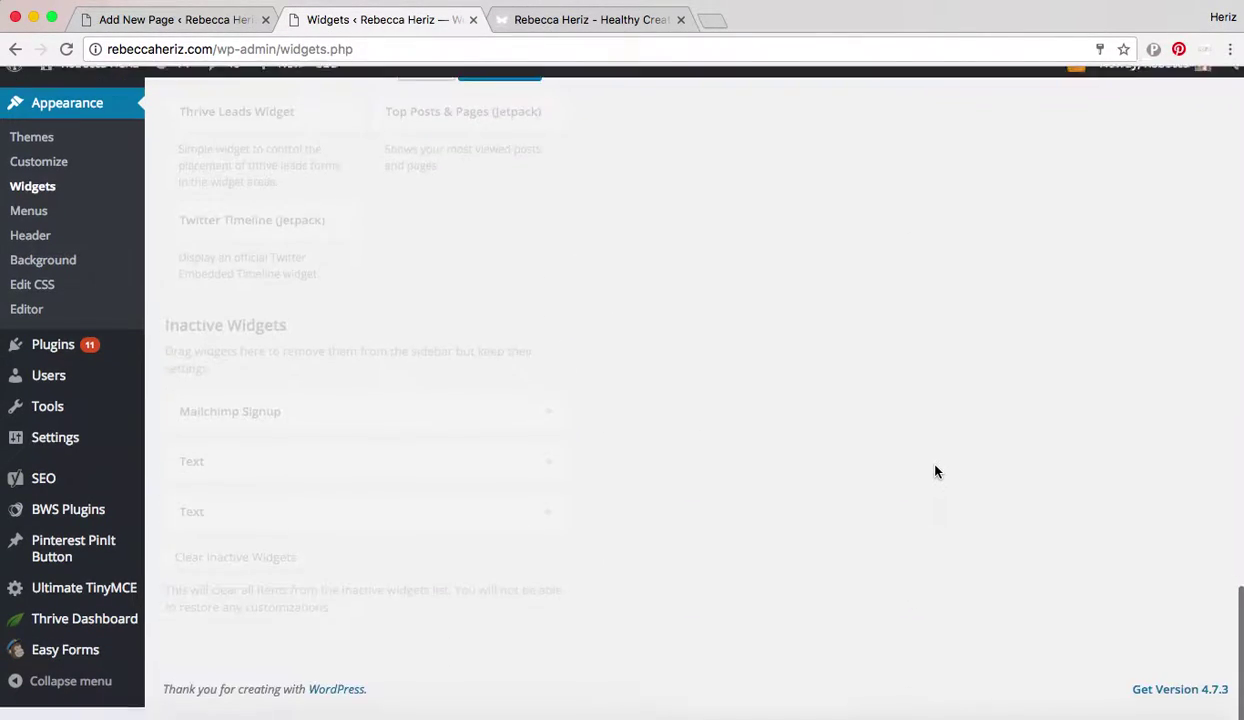
scroll(937, 472, "up", 8)
scroll(937, 472, "down", 6)
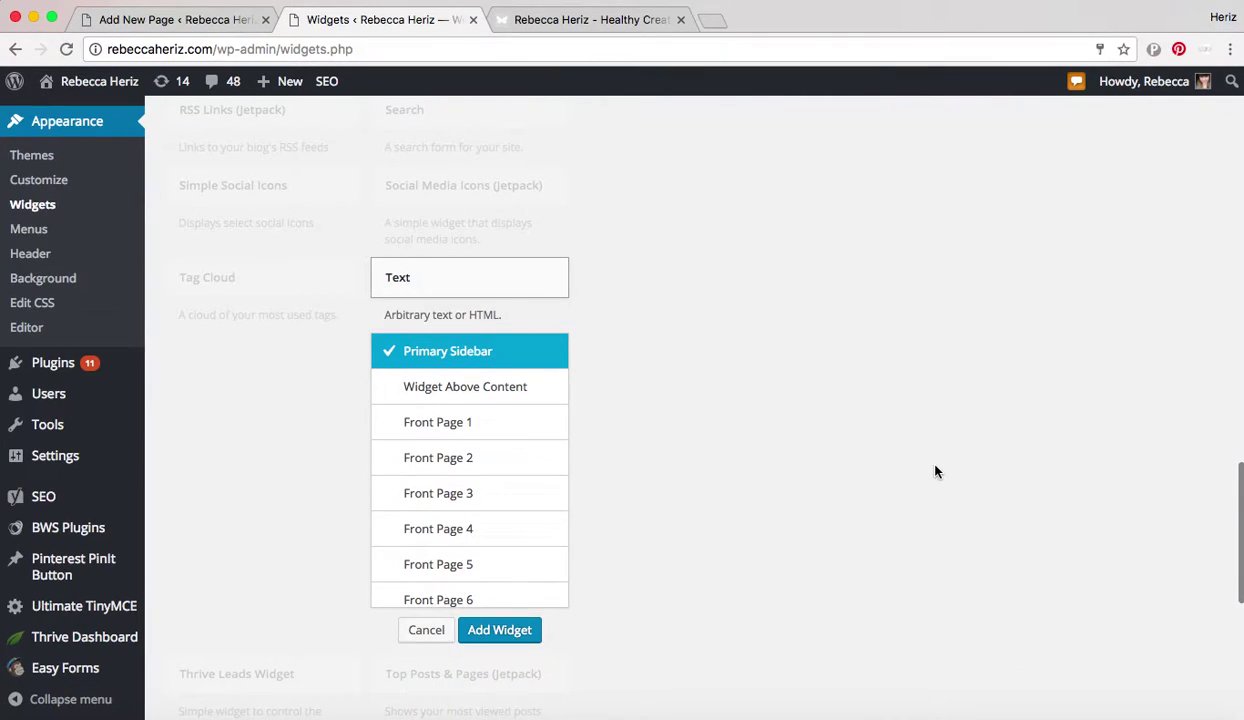
left_click(490, 630)
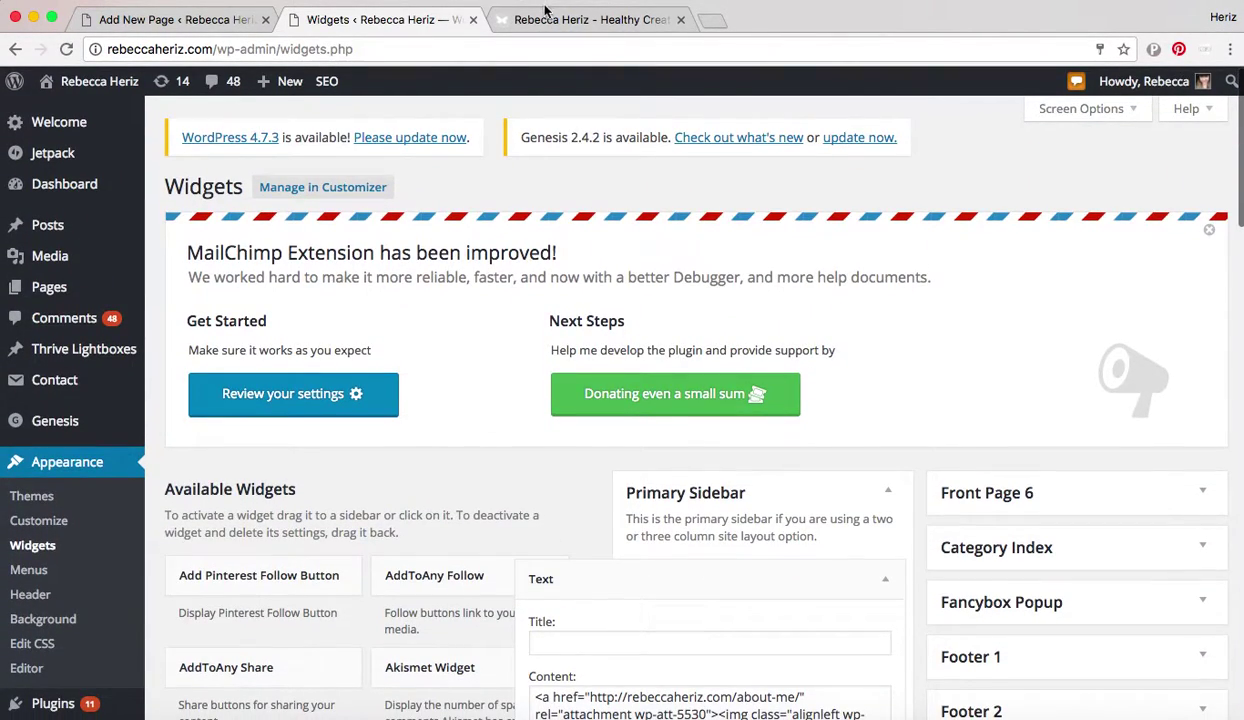
left_click(545, 10)
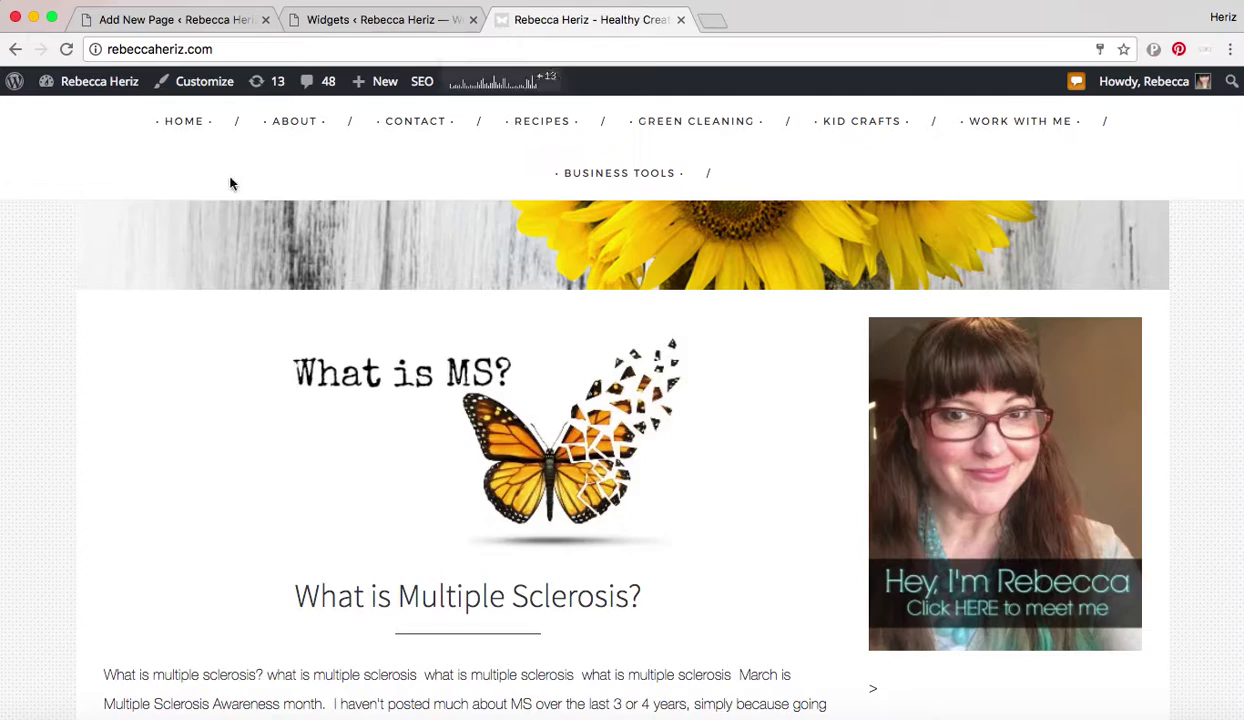
left_click(66, 49)
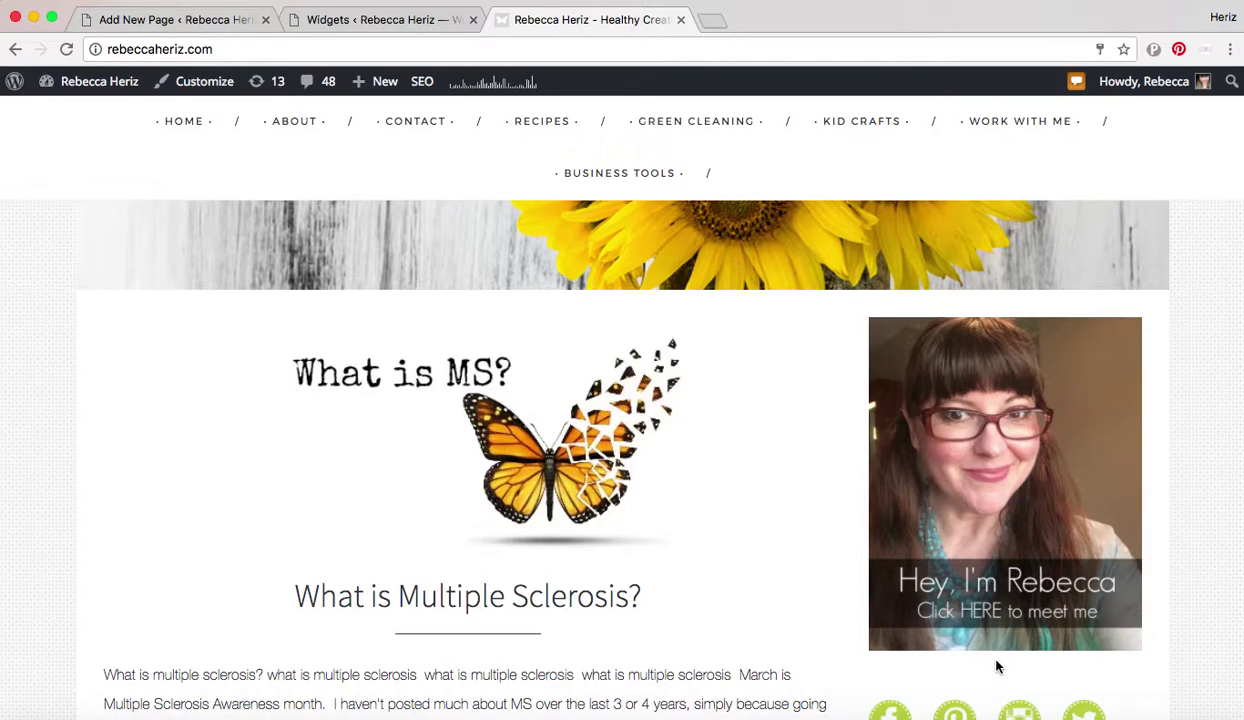
Step: Follow the 'Hey, I'm Rebecca' sidebar image link and scroll through the About Me page
left_click(985, 450)
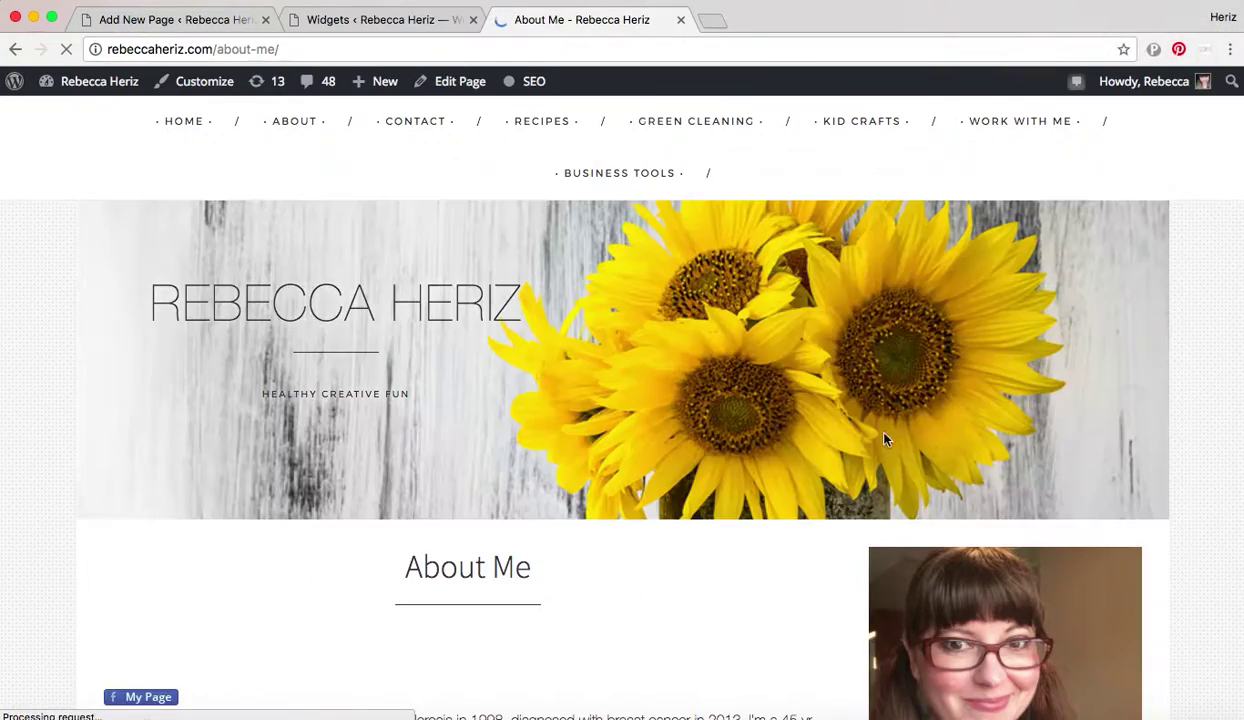
scroll(864, 417, "down", 3)
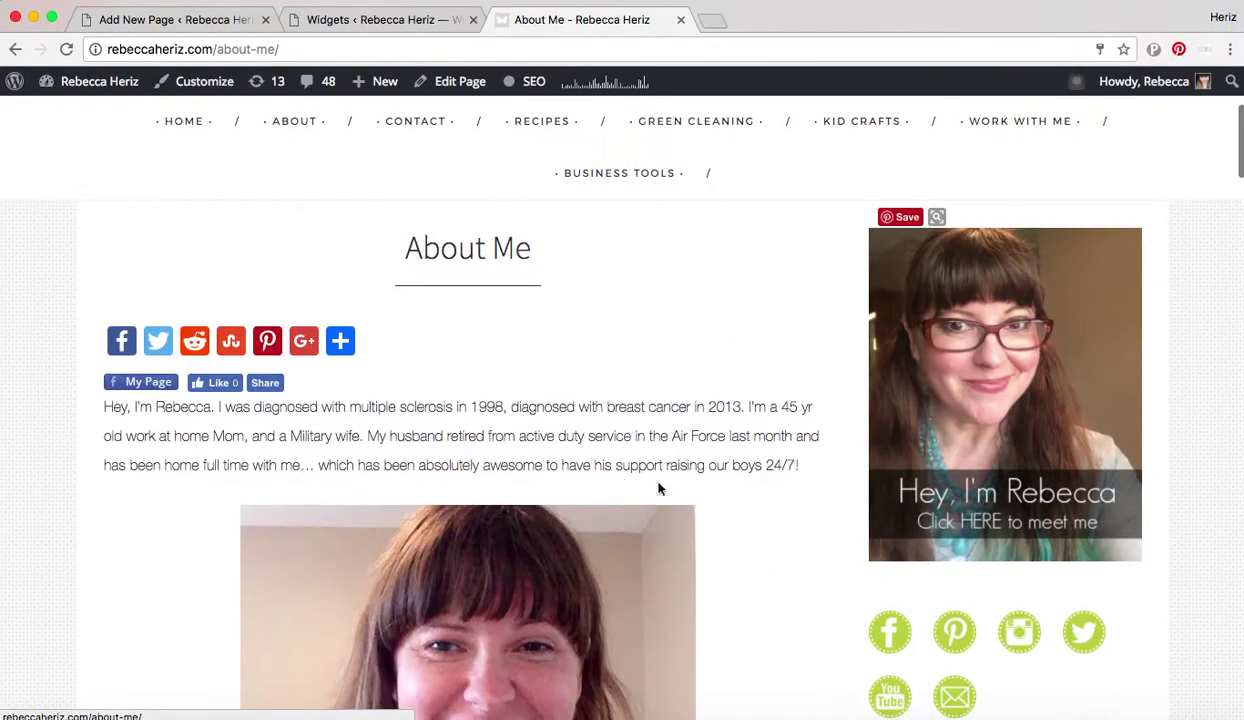
scroll(658, 488, "down", 12)
scroll(600, 469, "up", 5)
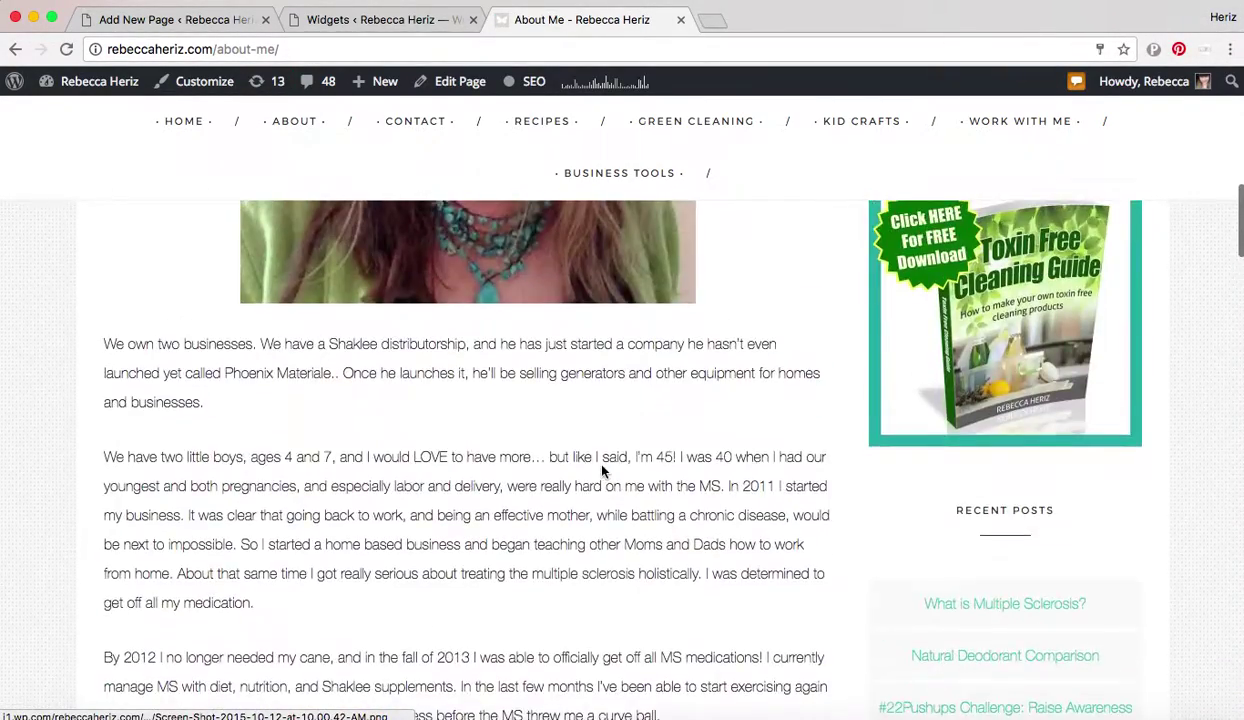
scroll(461, 361, "up", 5)
scroll(444, 325, "down", 2)
scroll(449, 327, "up", 1)
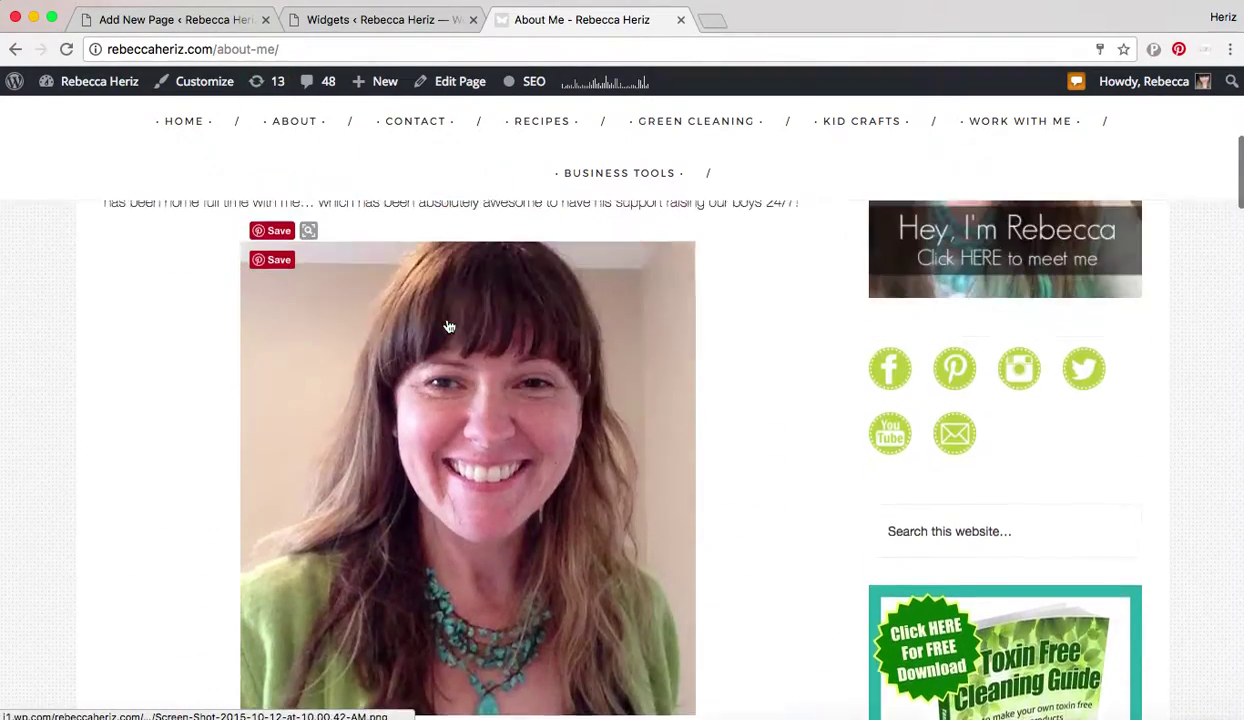
scroll(449, 327, "up", 6)
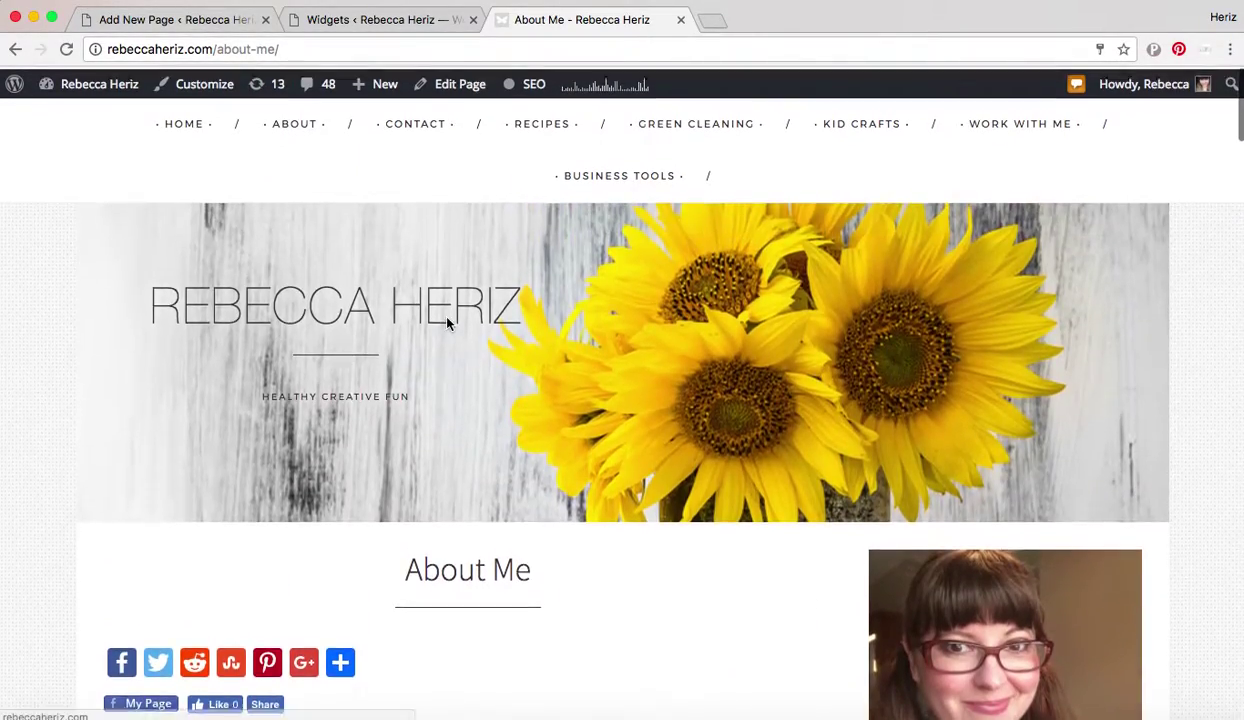
scroll(447, 322, "down", 15)
scroll(447, 322, "up", 15)
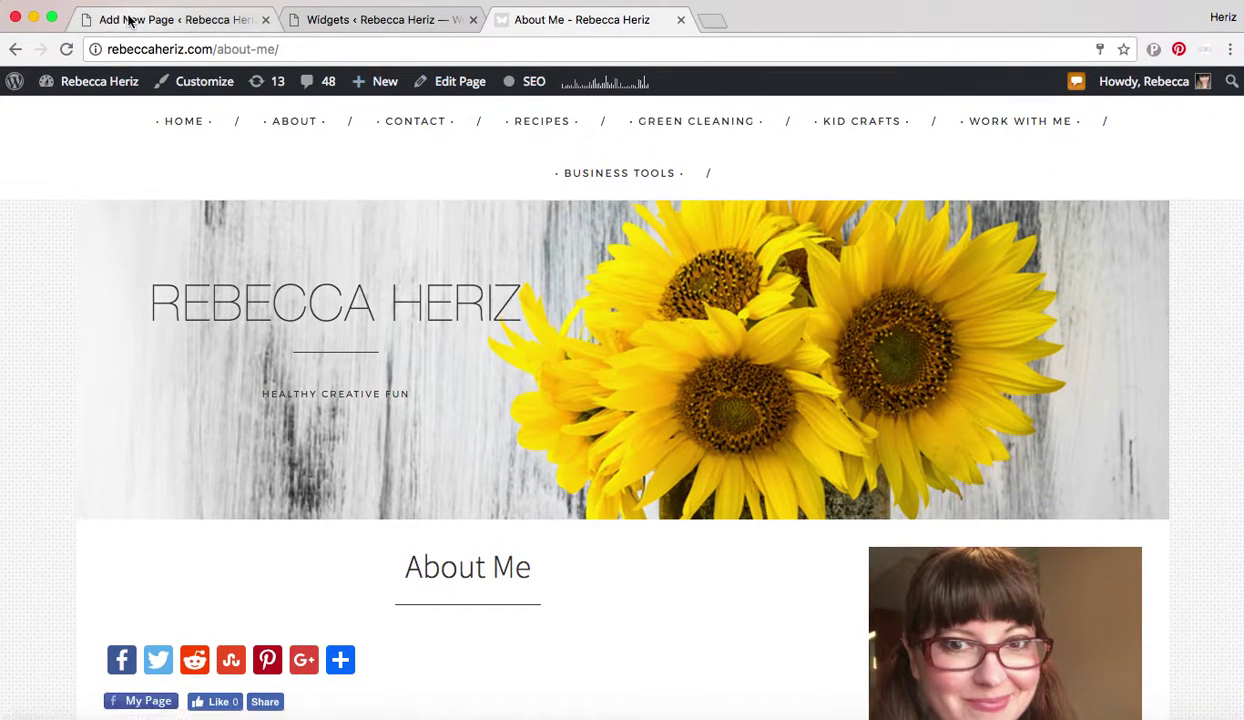
Step: Check the 'Hey, I'm Rebecca' profile image in both the Visual and Text views of the draft
left_click(128, 20)
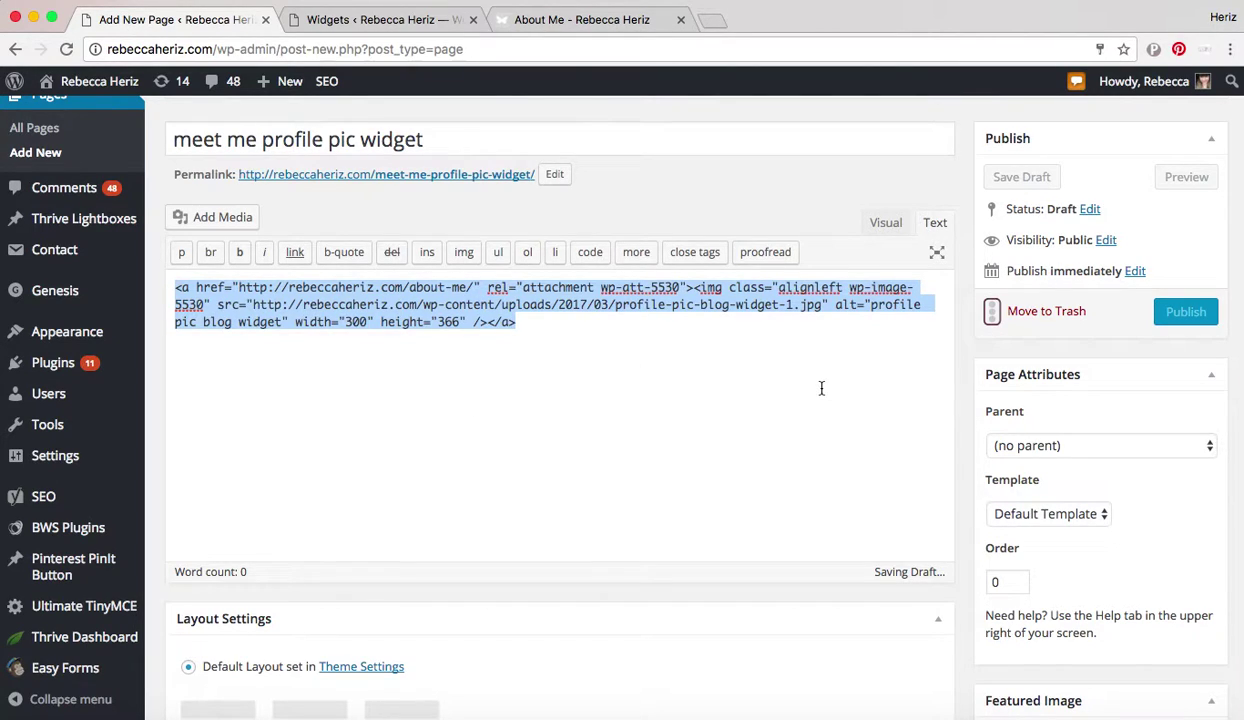
scroll(819, 388, "up", 2)
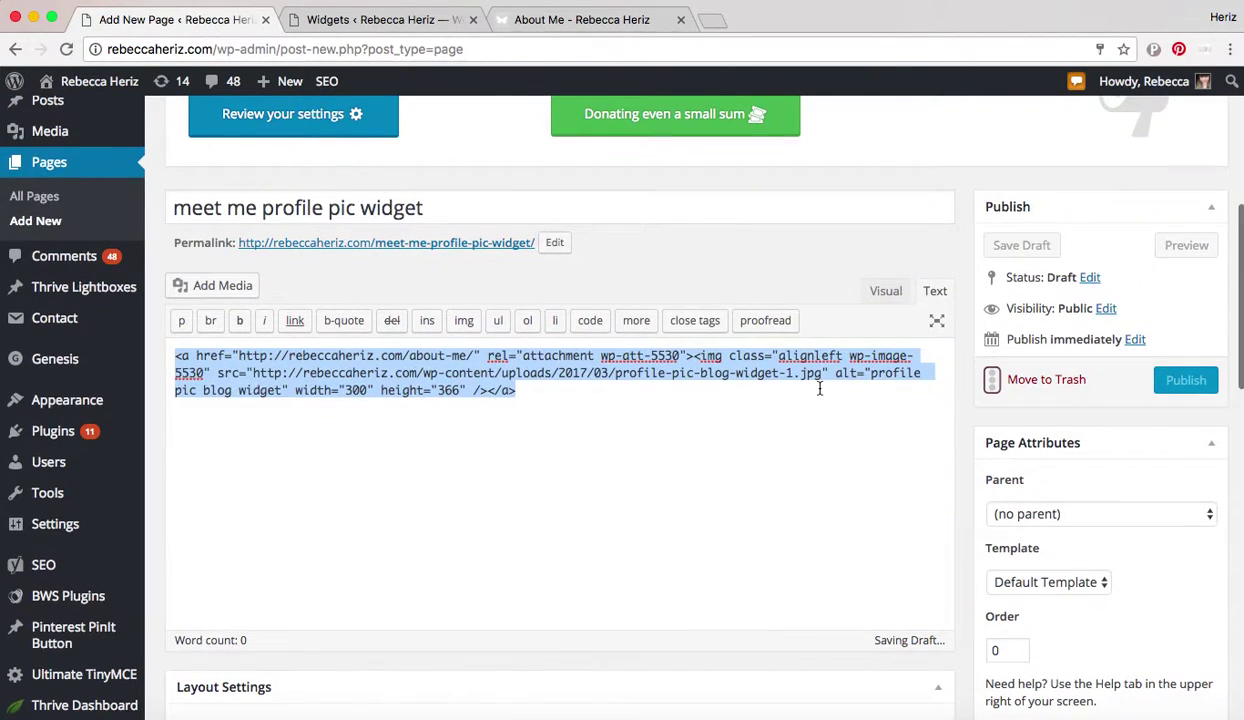
left_click(880, 292)
scroll(591, 498, "down", 3)
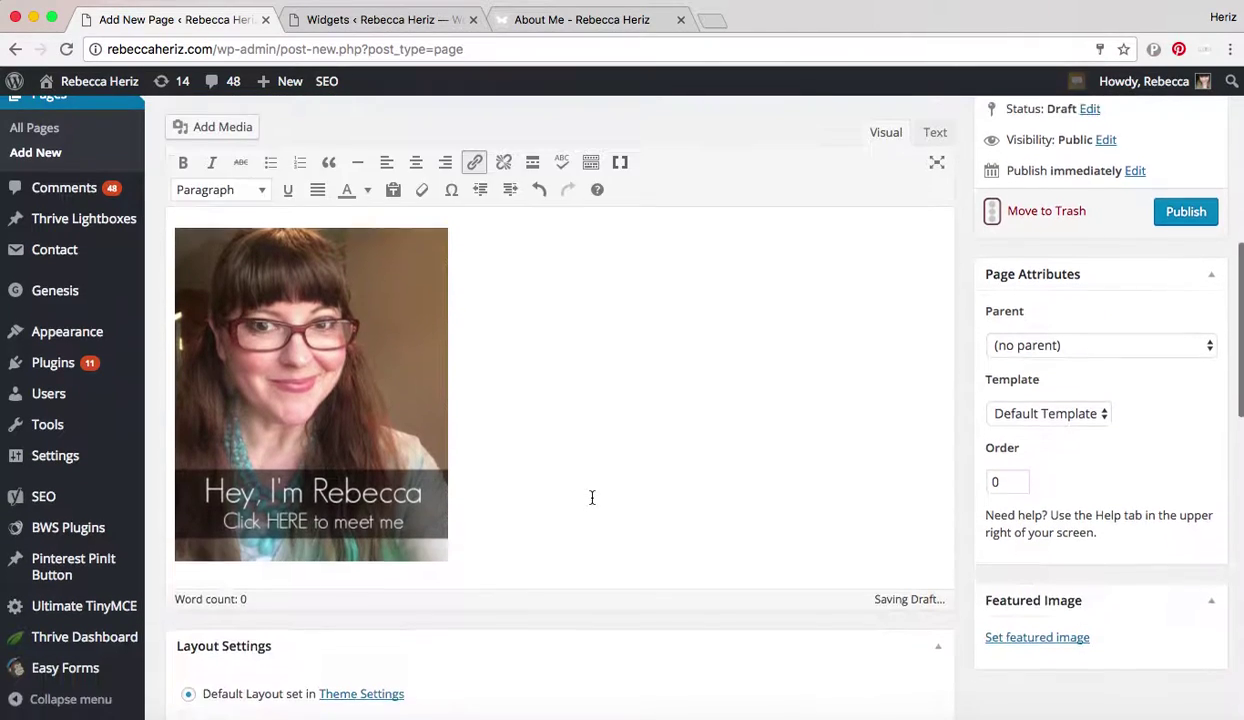
scroll(591, 498, "up", 1)
scroll(592, 497, "up", 3)
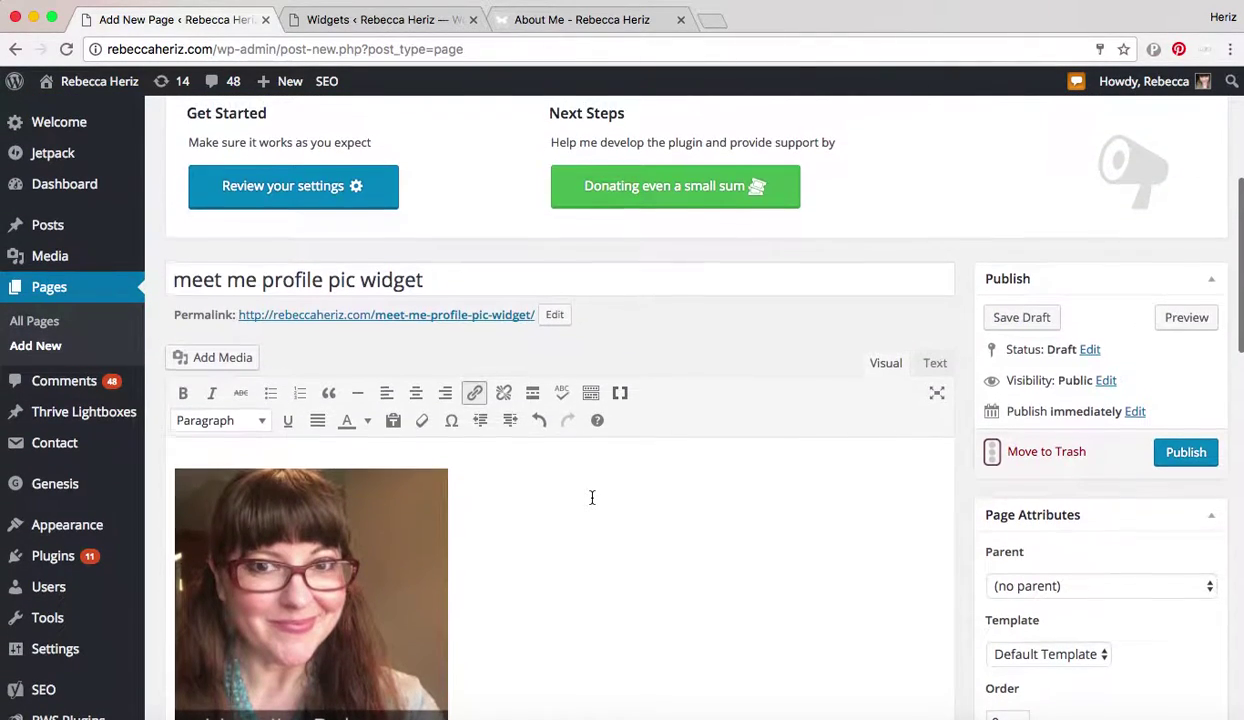
left_click(938, 363)
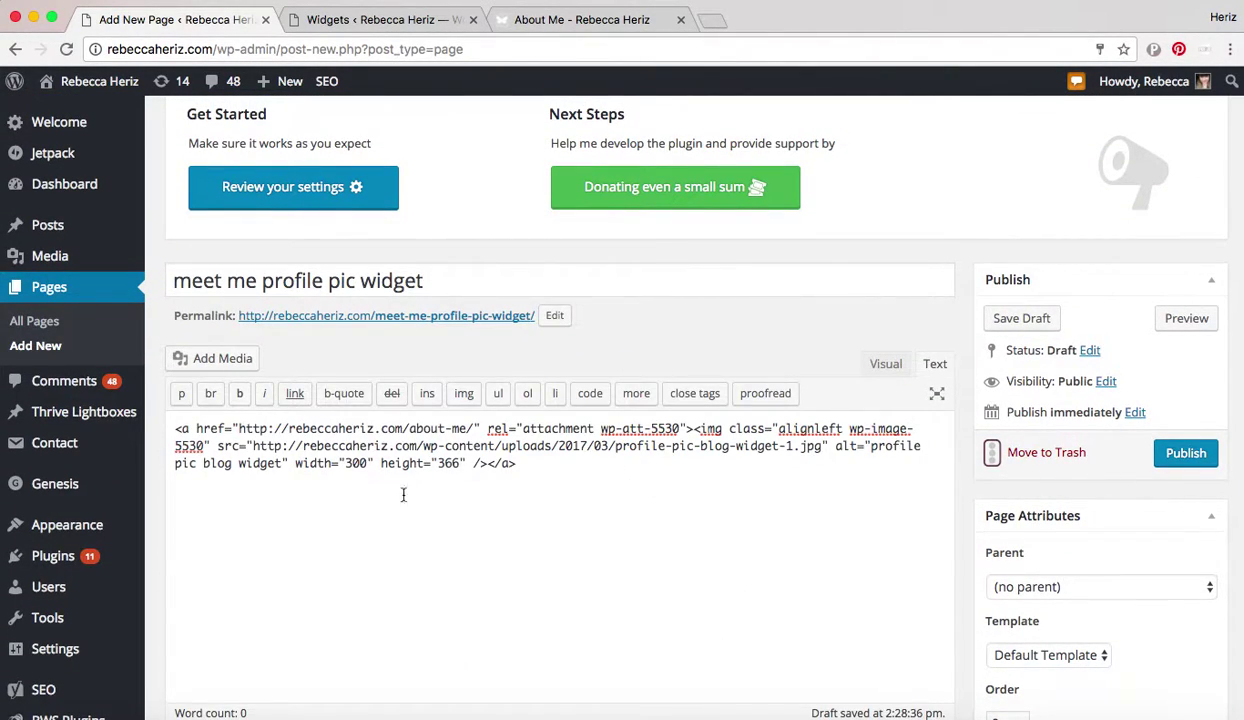
left_click(893, 366)
Step: Save the 'meet me profile pic widget' page as a draft
scroll(690, 453, "down", 3)
scroll(690, 453, "up", 4)
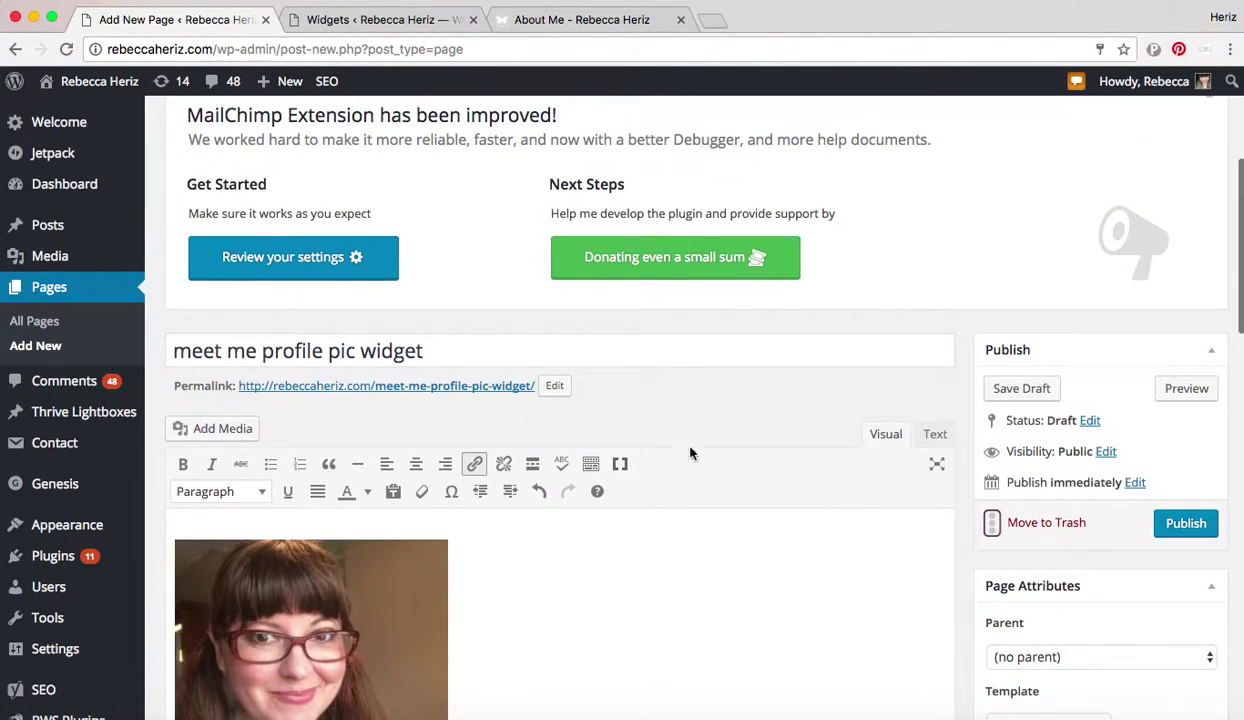
scroll(1130, 505, "down", 2)
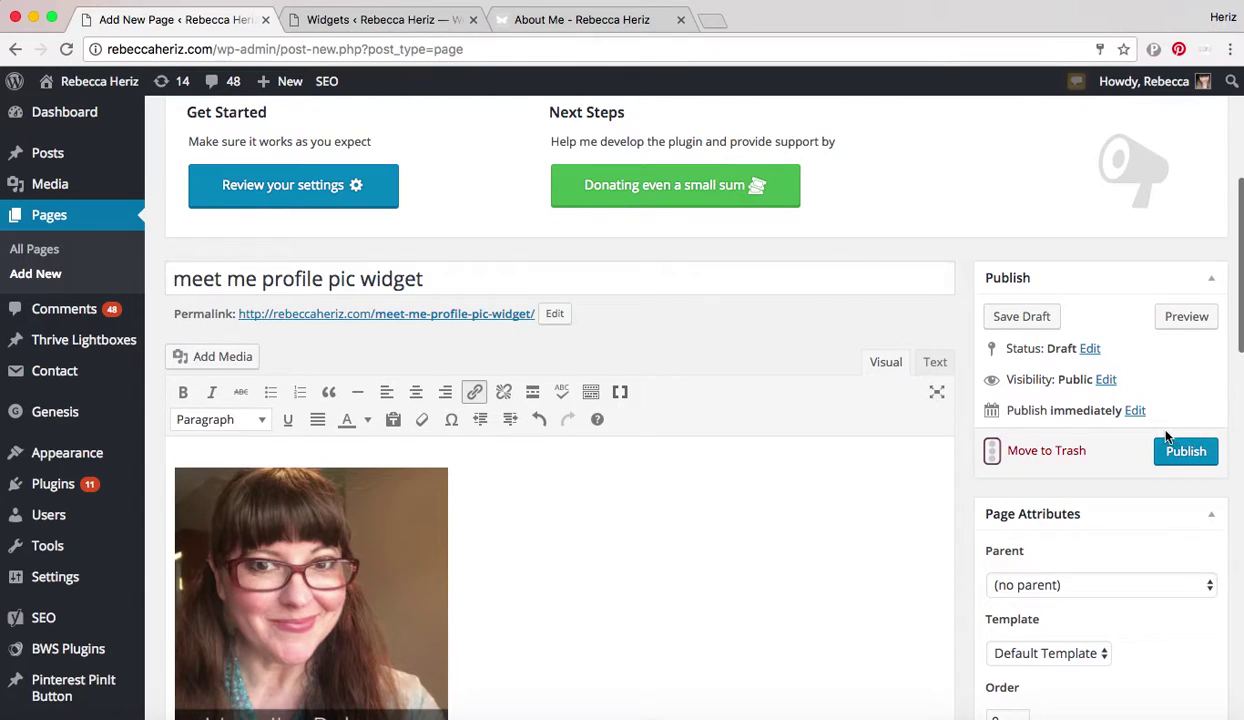
left_click(1022, 318)
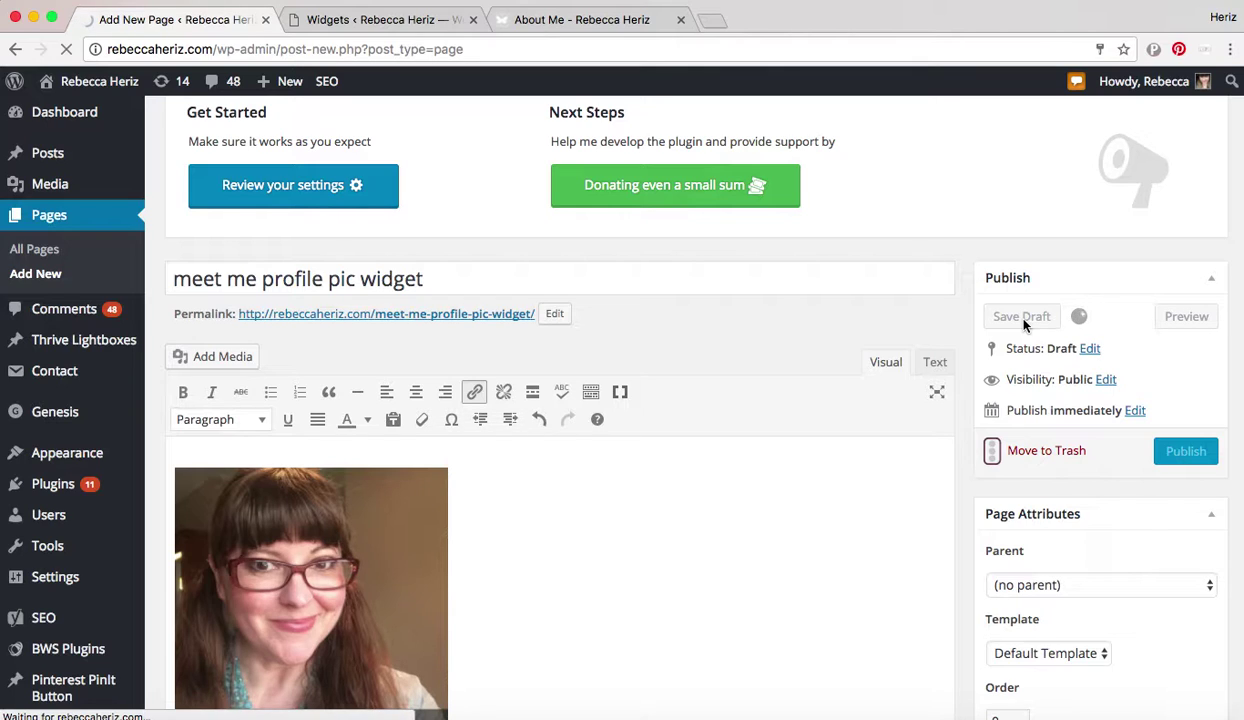
scroll(791, 592, "down", 3)
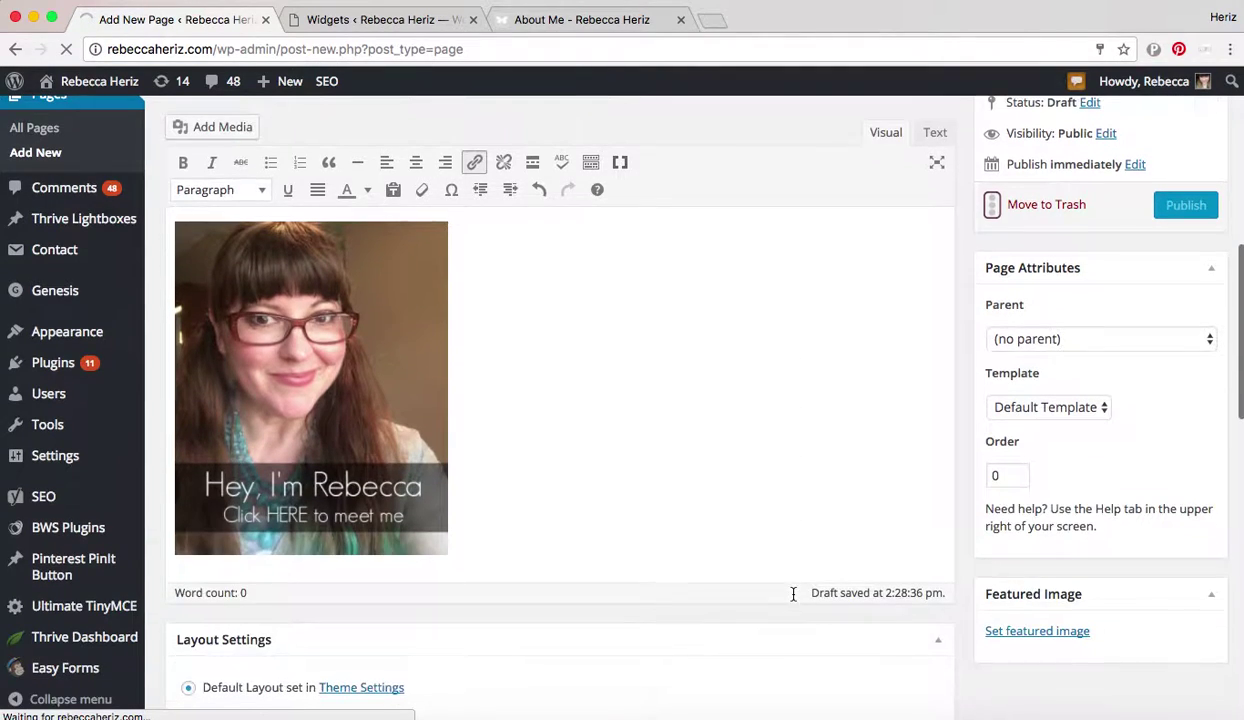
Step: Go via the Widgets page to the live About Me page and scroll to its sidebar
left_click(362, 27)
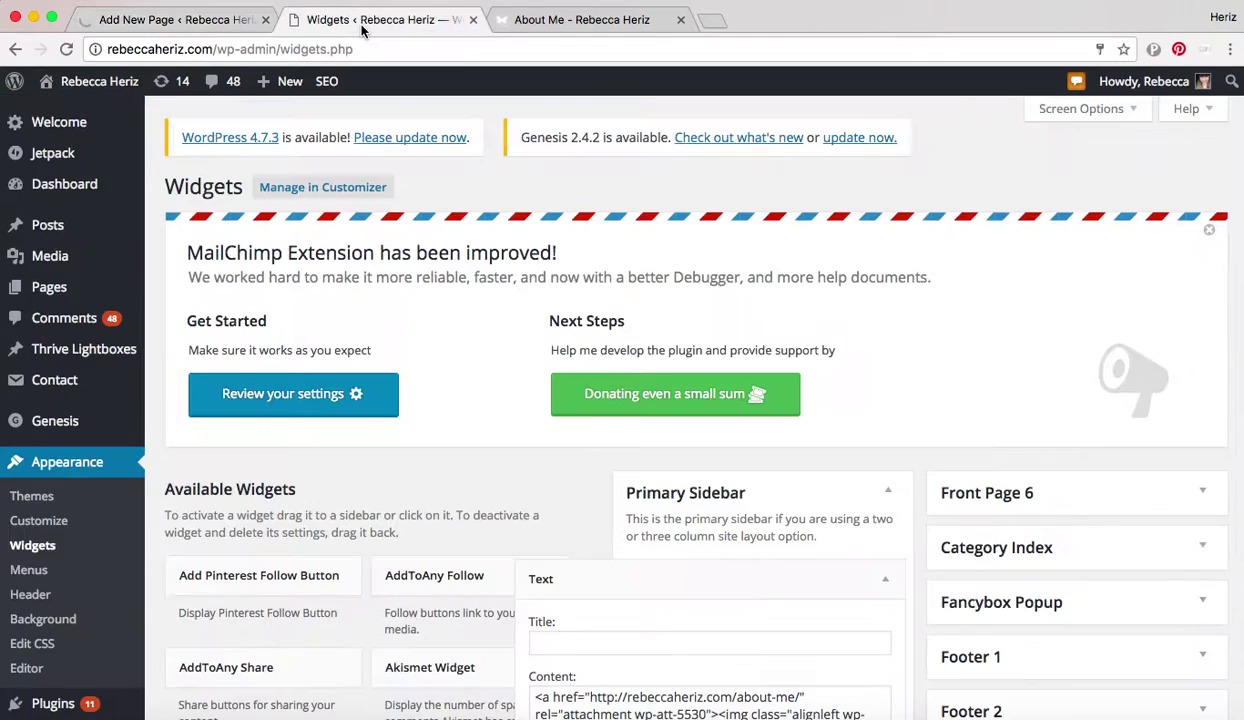
left_click(558, 20)
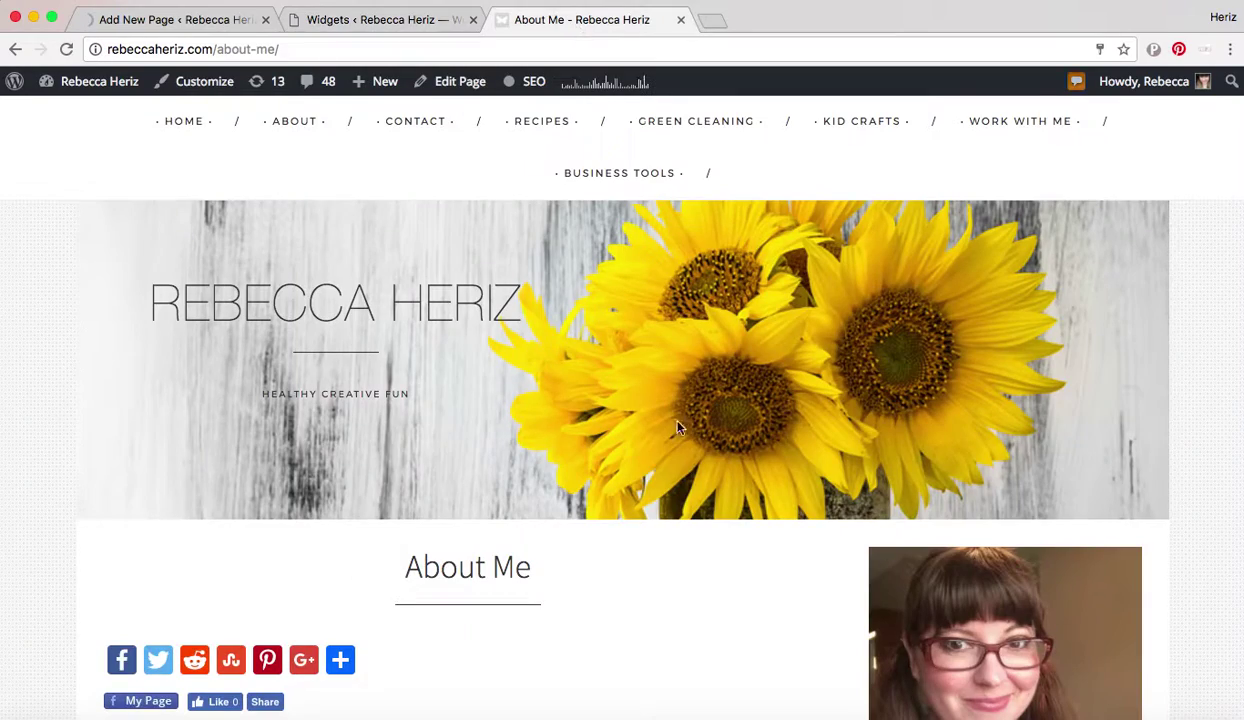
scroll(596, 400, "down", 10)
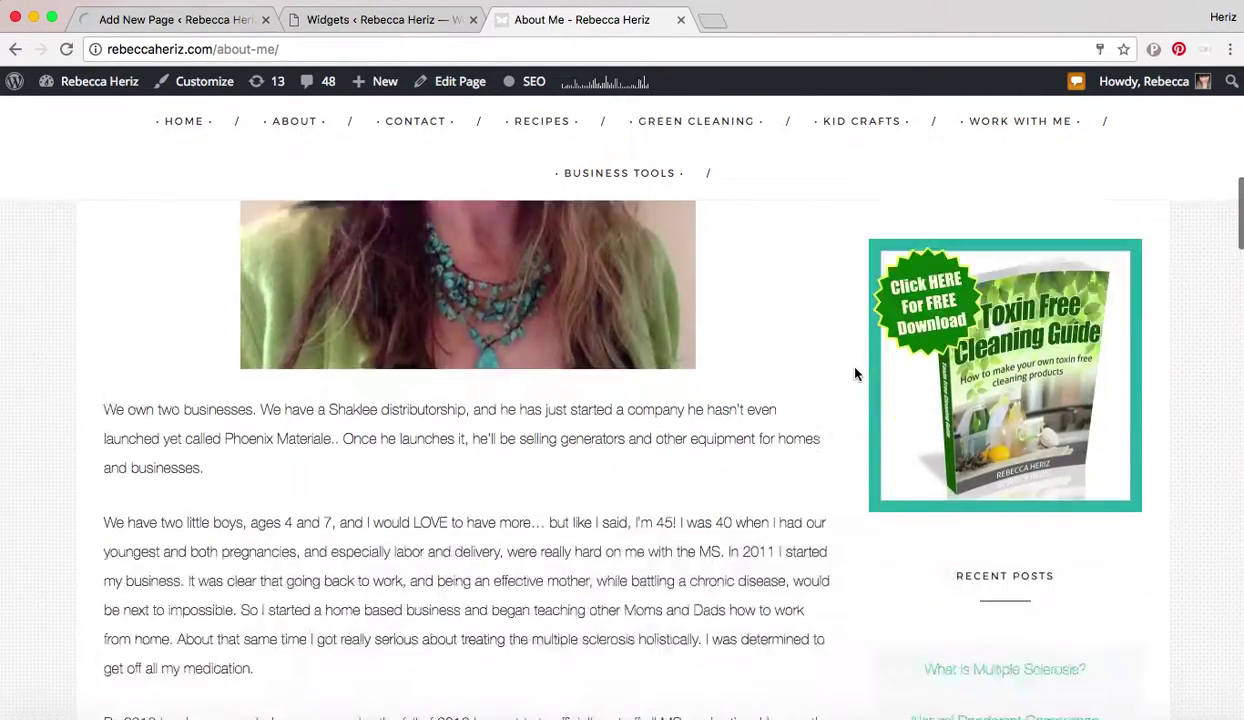
scroll(855, 374, "up", 1)
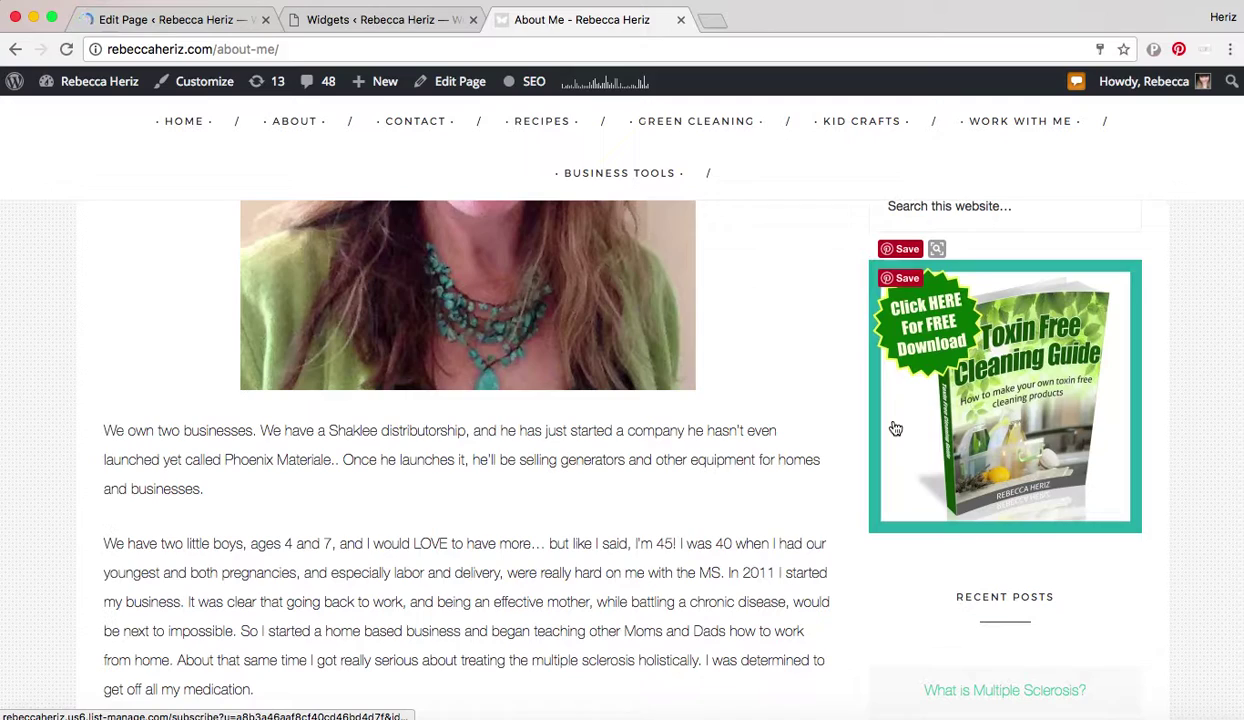
Step: Follow the Toxin Free Cleaning Guide image link to the MailChimp signup page
left_click(990, 383)
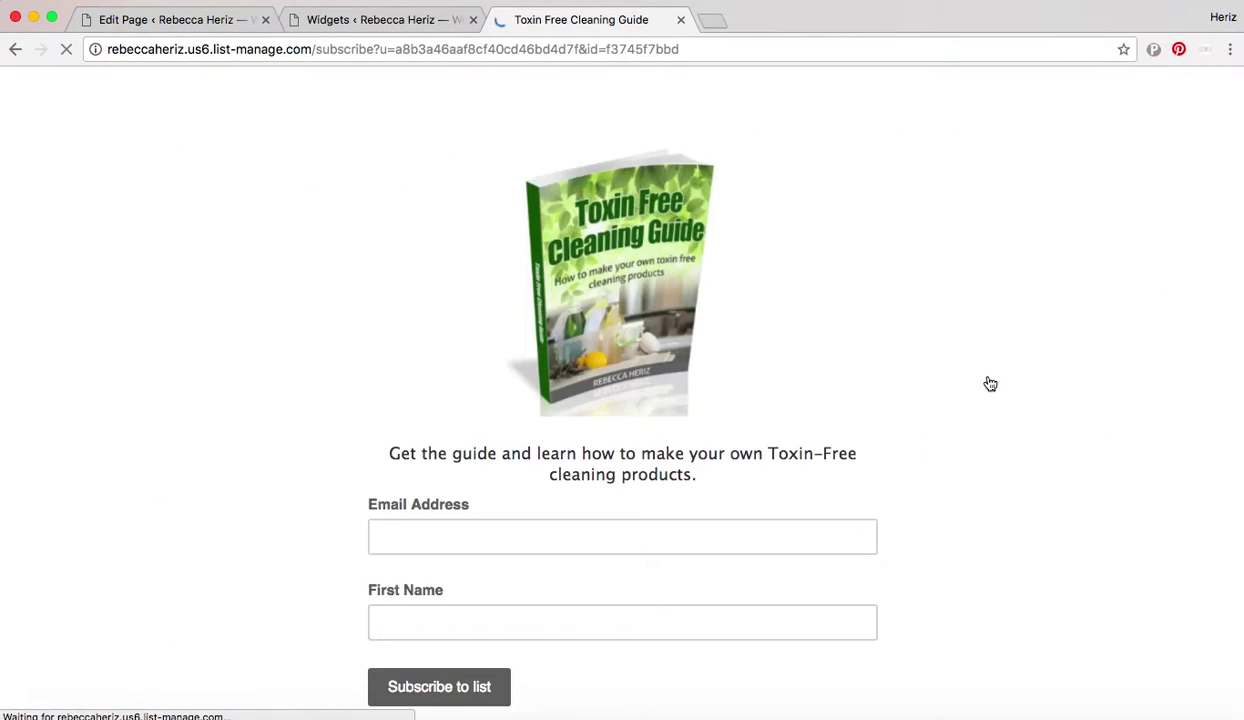
scroll(990, 384, "down", 2)
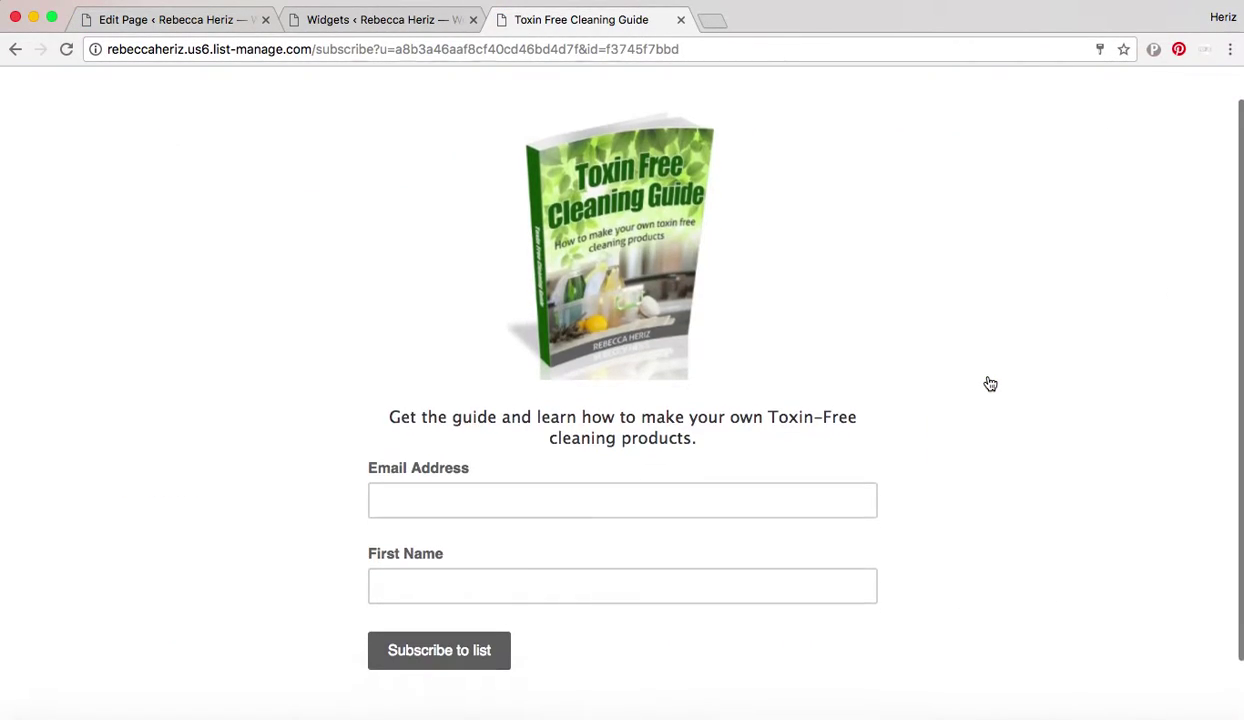
scroll(990, 384, "up", 2)
scroll(990, 384, "down", 3)
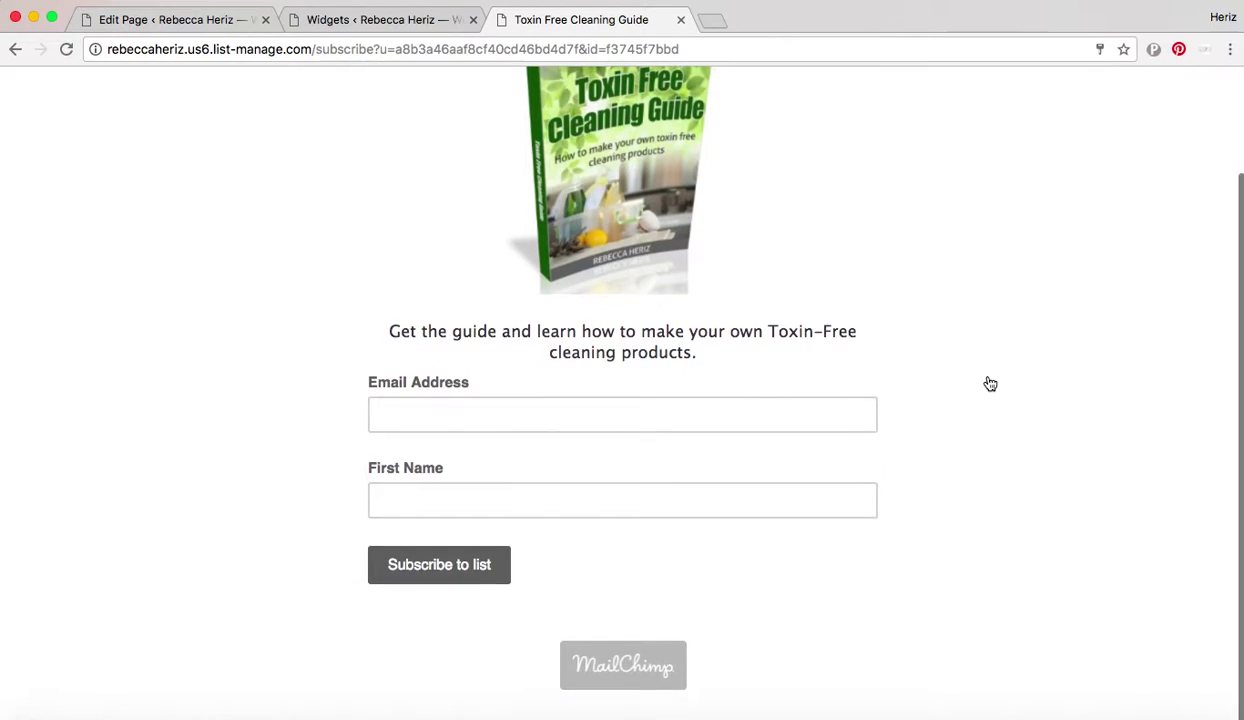
scroll(990, 384, "up", 3)
scroll(990, 384, "down", 3)
scroll(990, 384, "up", 3)
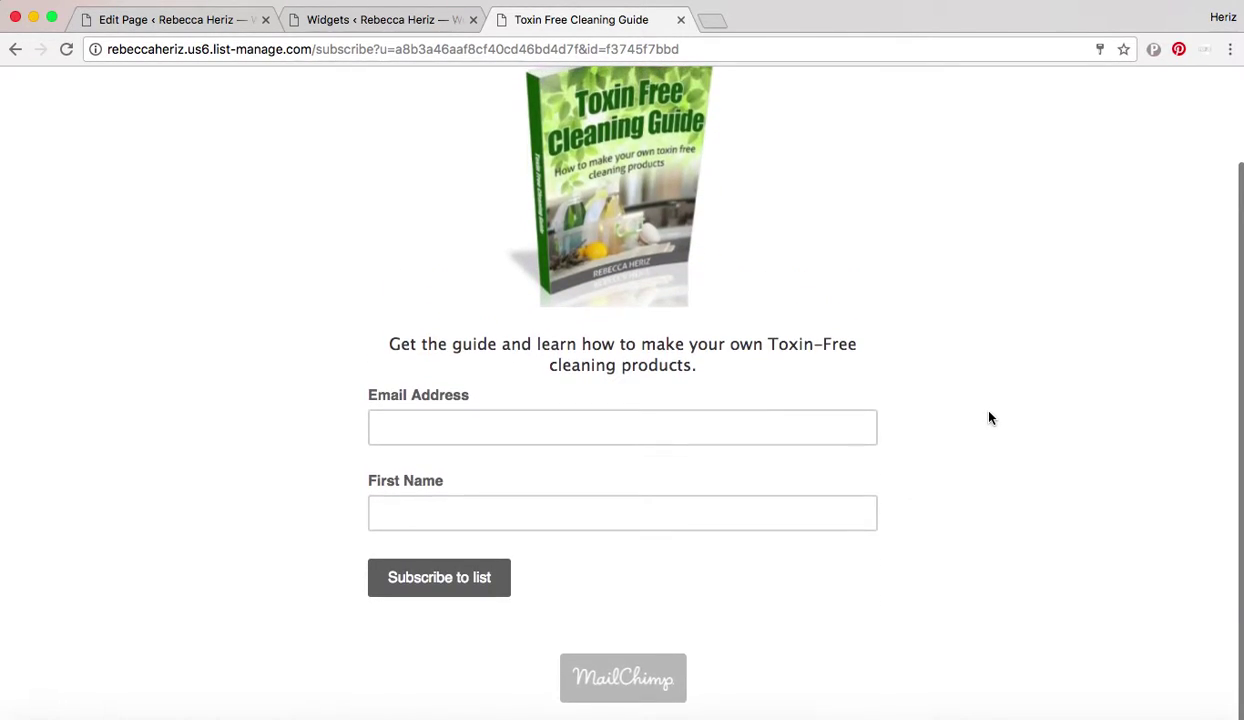
Step: Inspect the list-manage signup URL, then go back to the About Me page
left_click(113, 50)
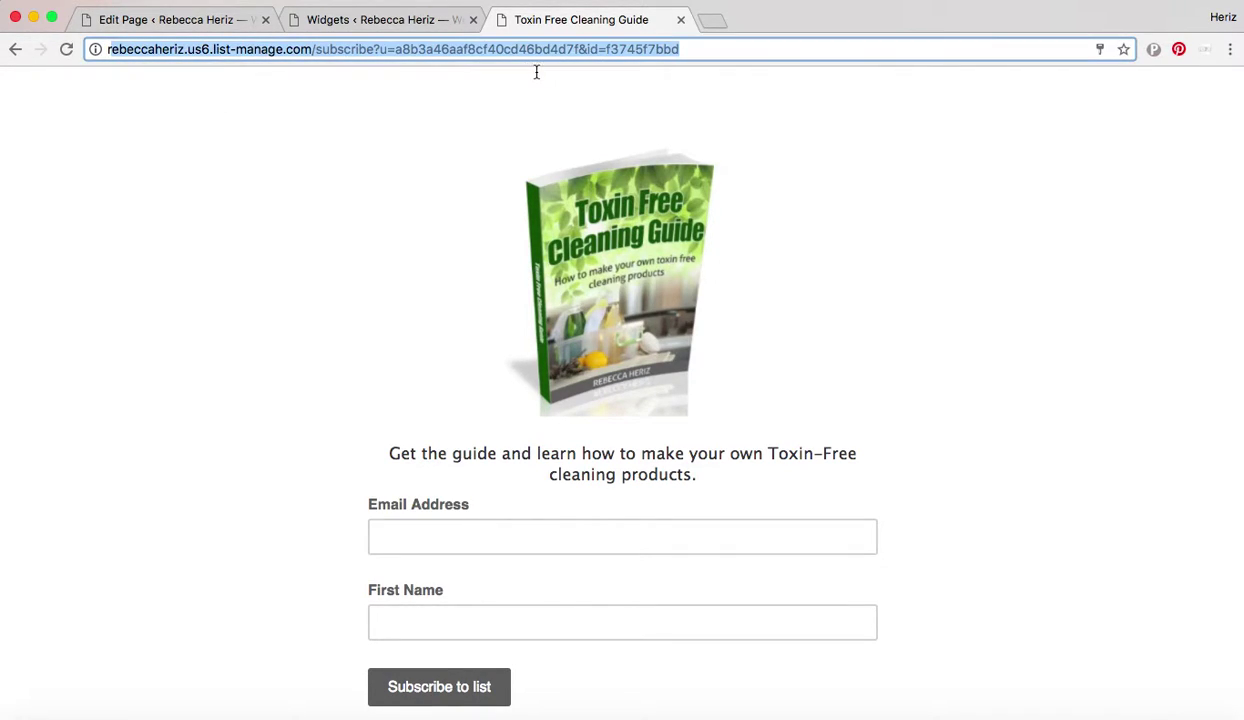
left_click(342, 52)
left_click(15, 49)
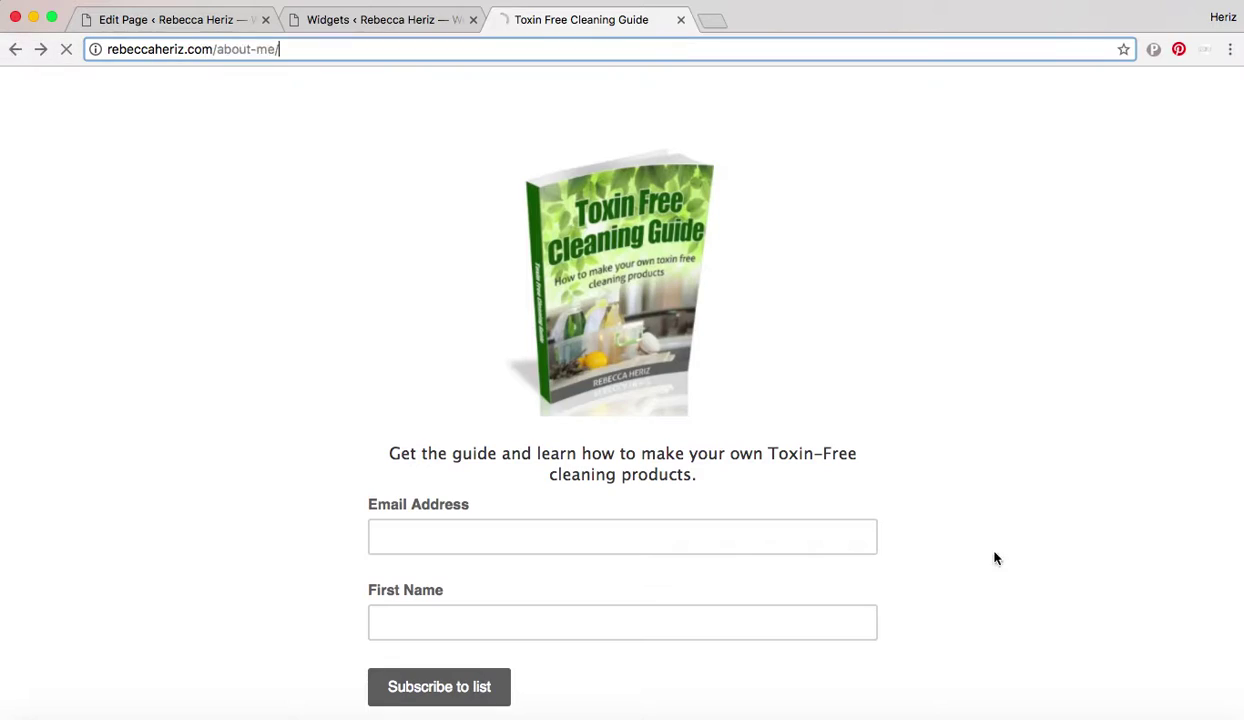
scroll(314, 246, "up", 10)
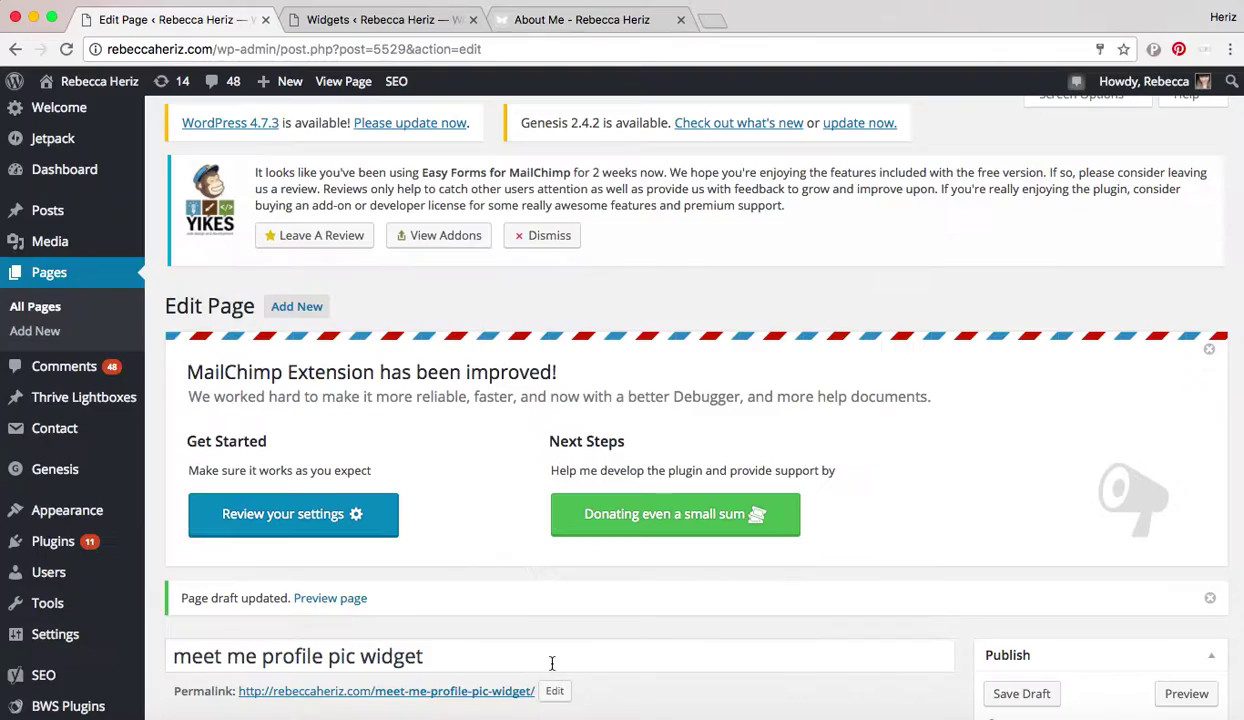
Step: Make the profile photo's custom URL link open in a new tab, then re-save the draft
scroll(527, 585, "down", 10)
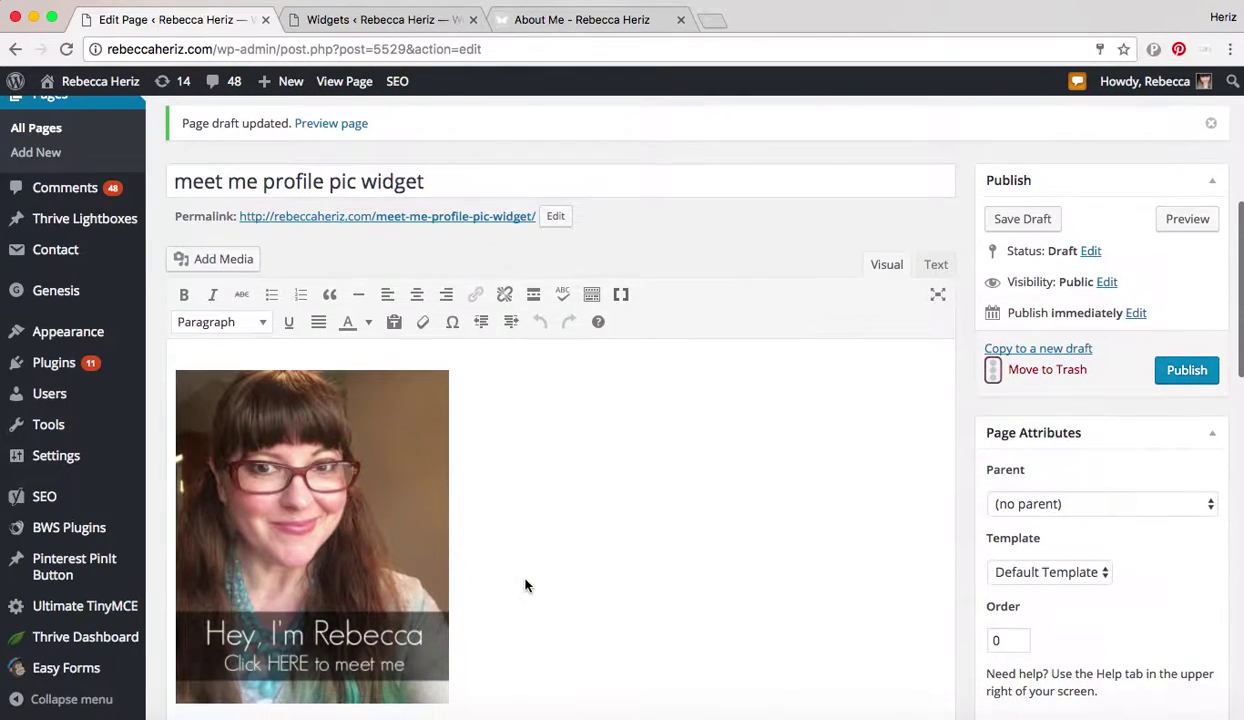
left_click(283, 473)
left_click(351, 357)
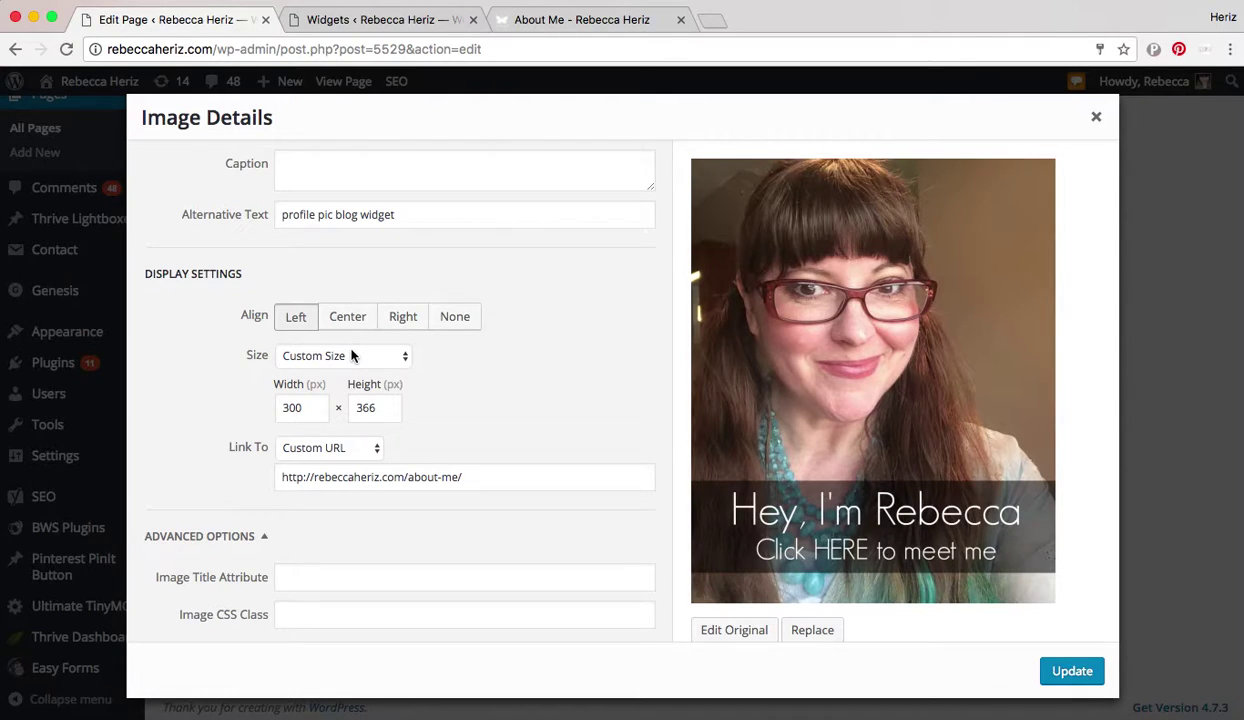
scroll(351, 355, "down", 5)
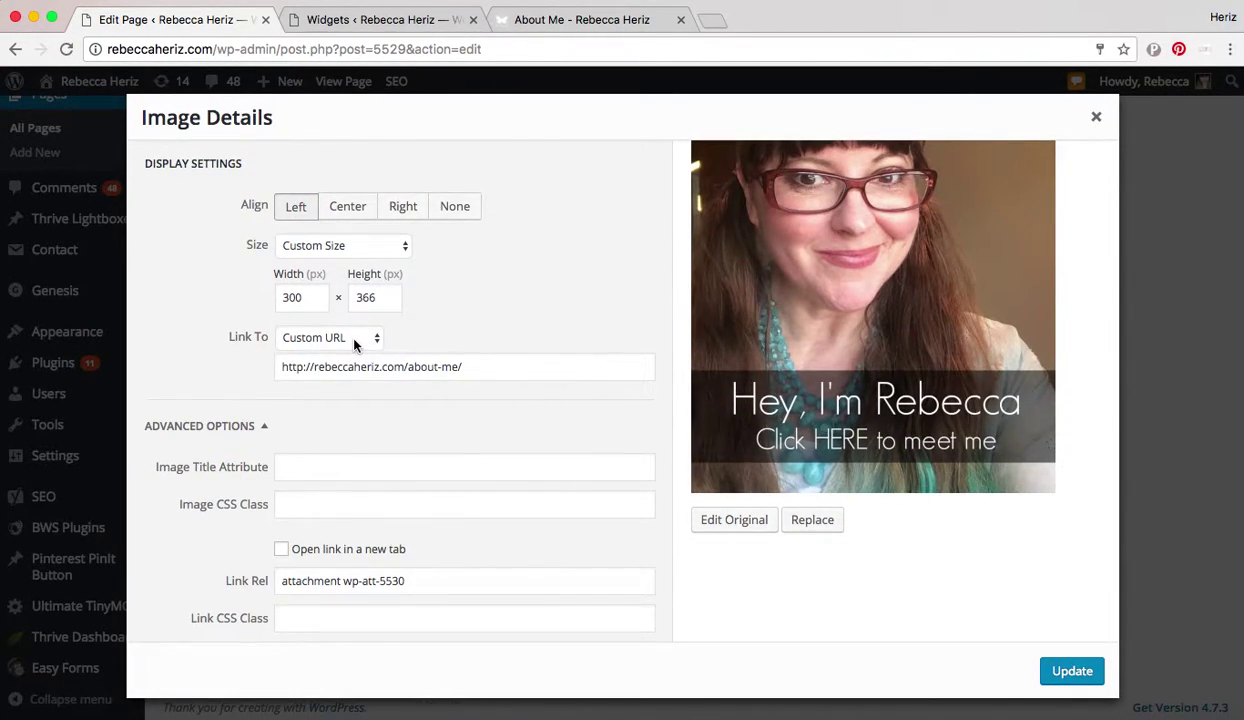
left_click(355, 340)
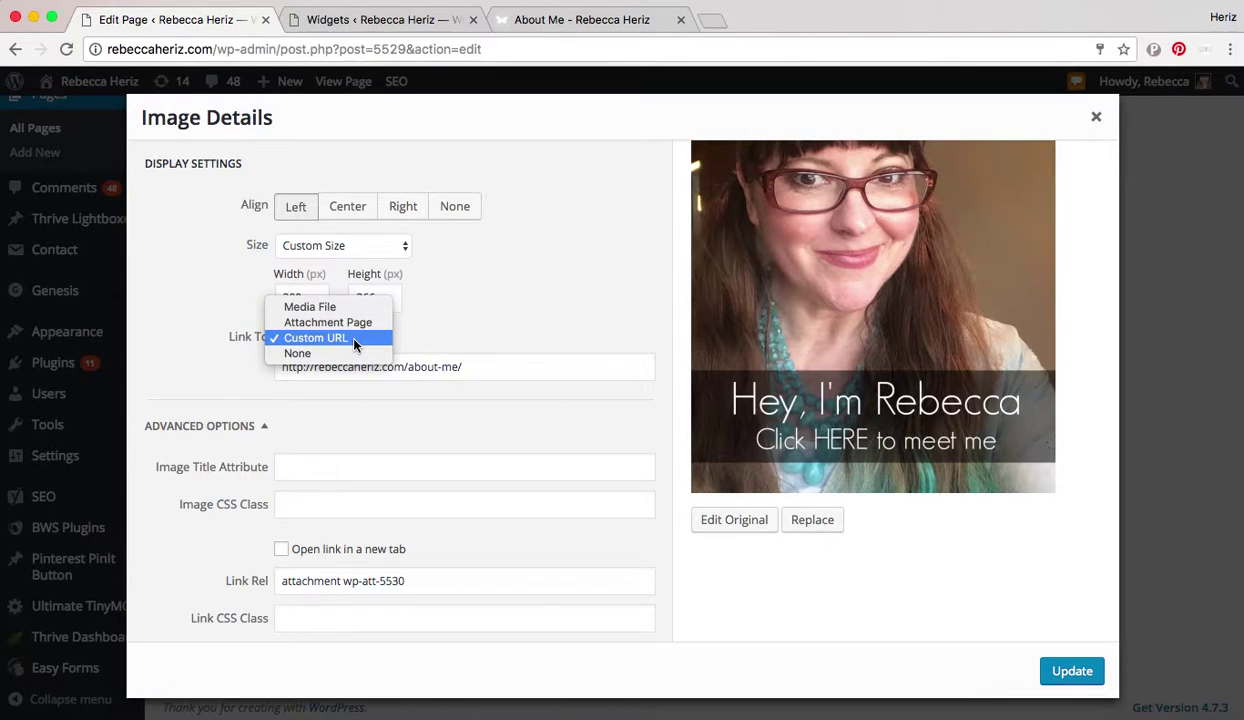
left_click(355, 344)
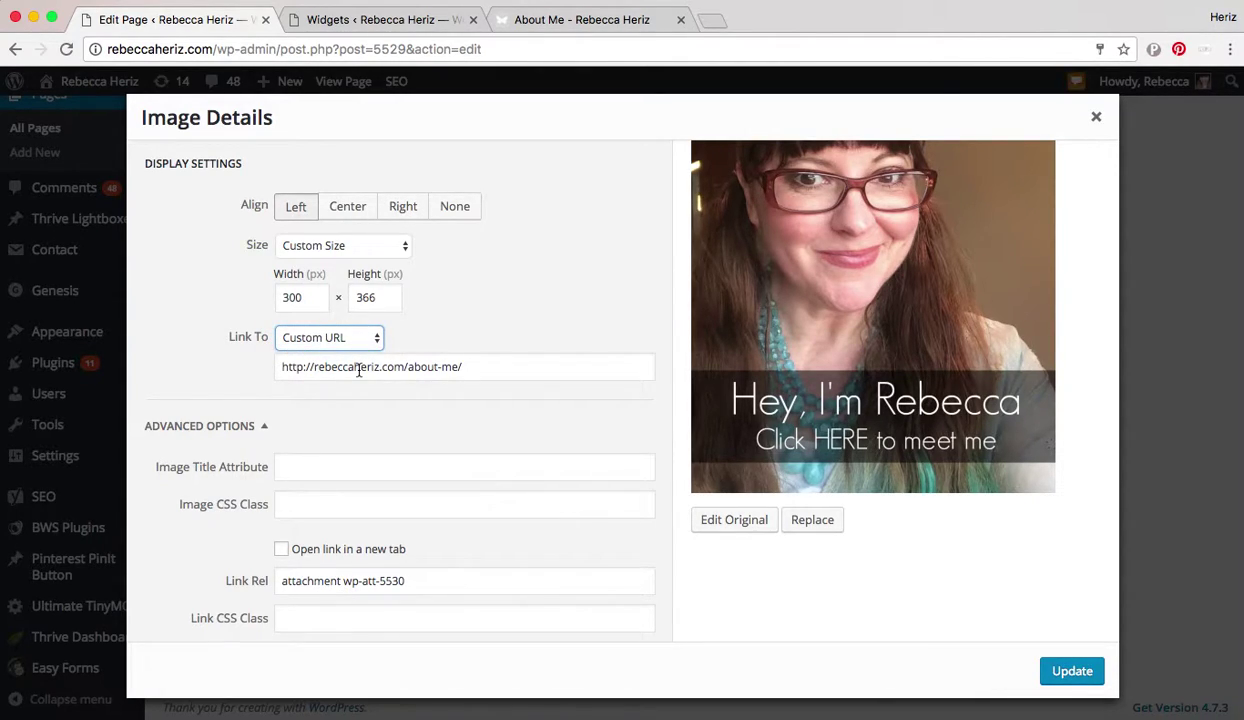
left_click(284, 555)
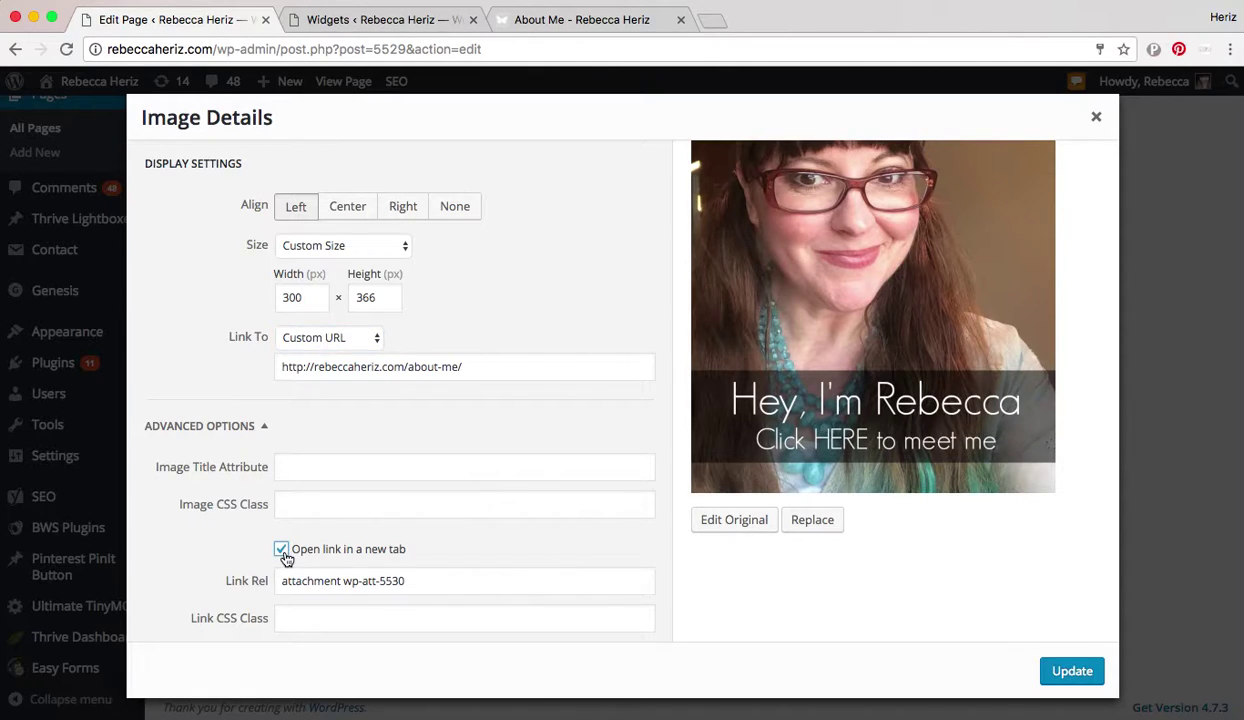
left_click(1084, 680)
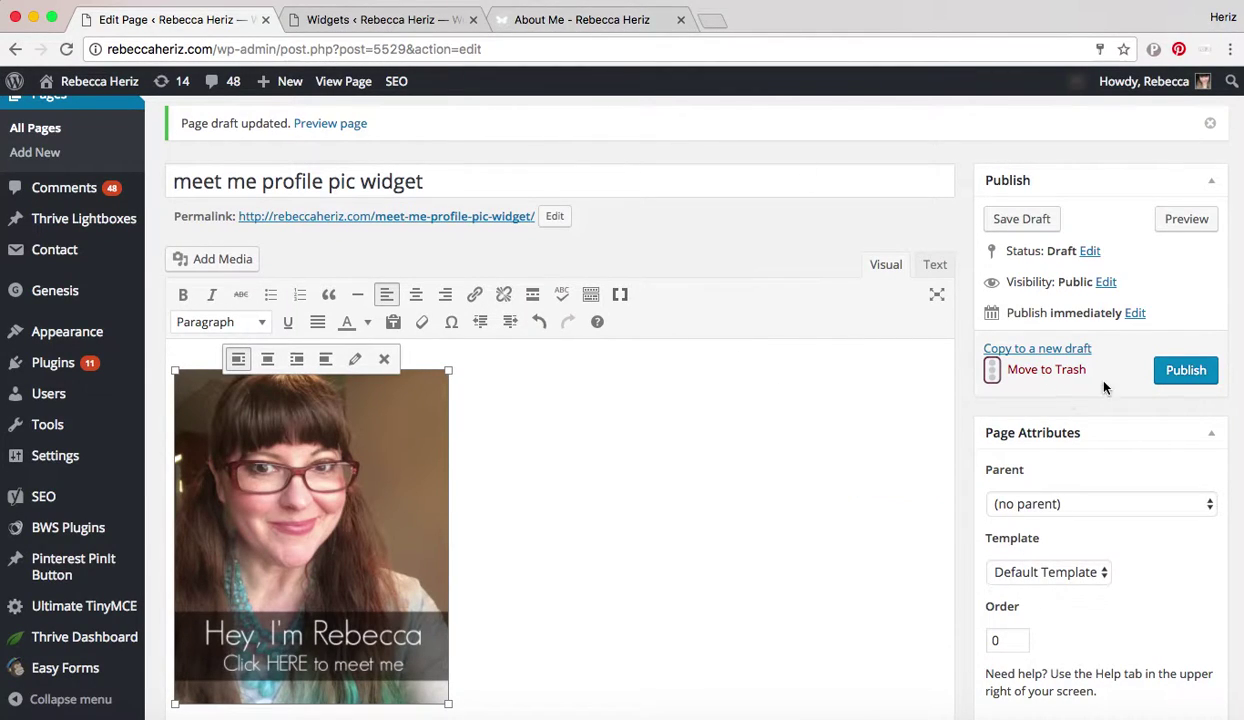
left_click(1016, 224)
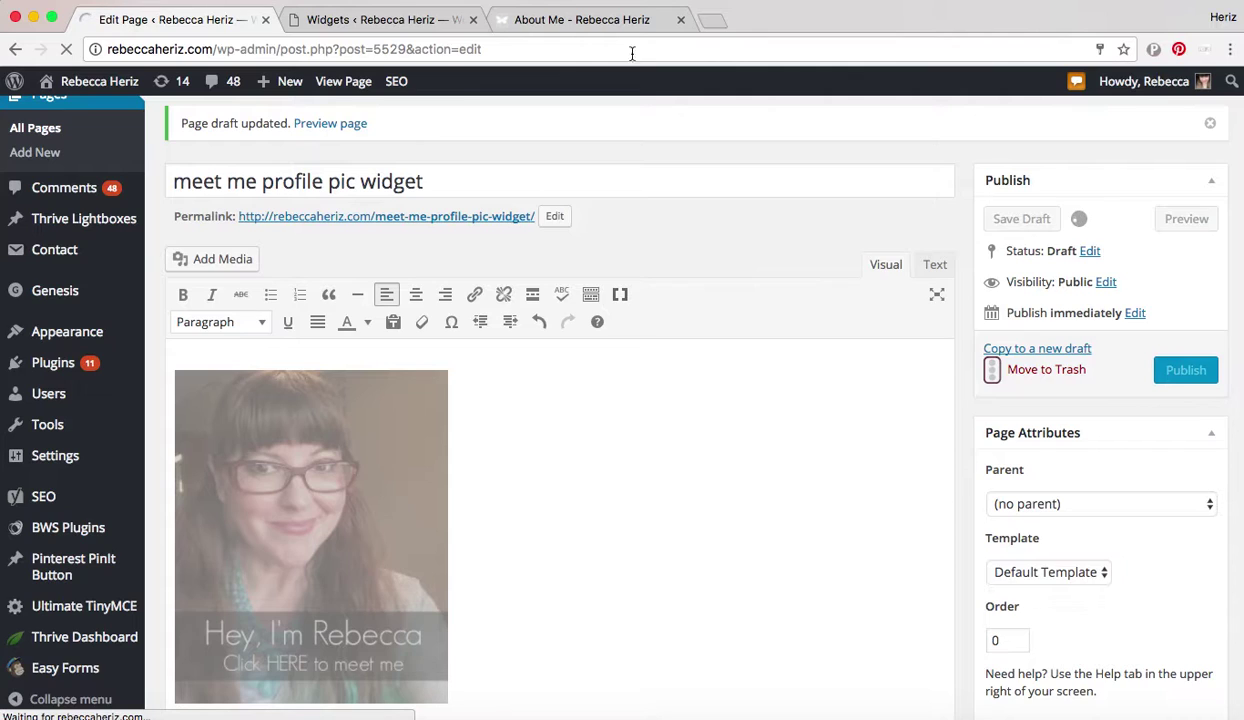
Step: Reload the live About Me page and scroll through it to check the sidebar
left_click(584, 21)
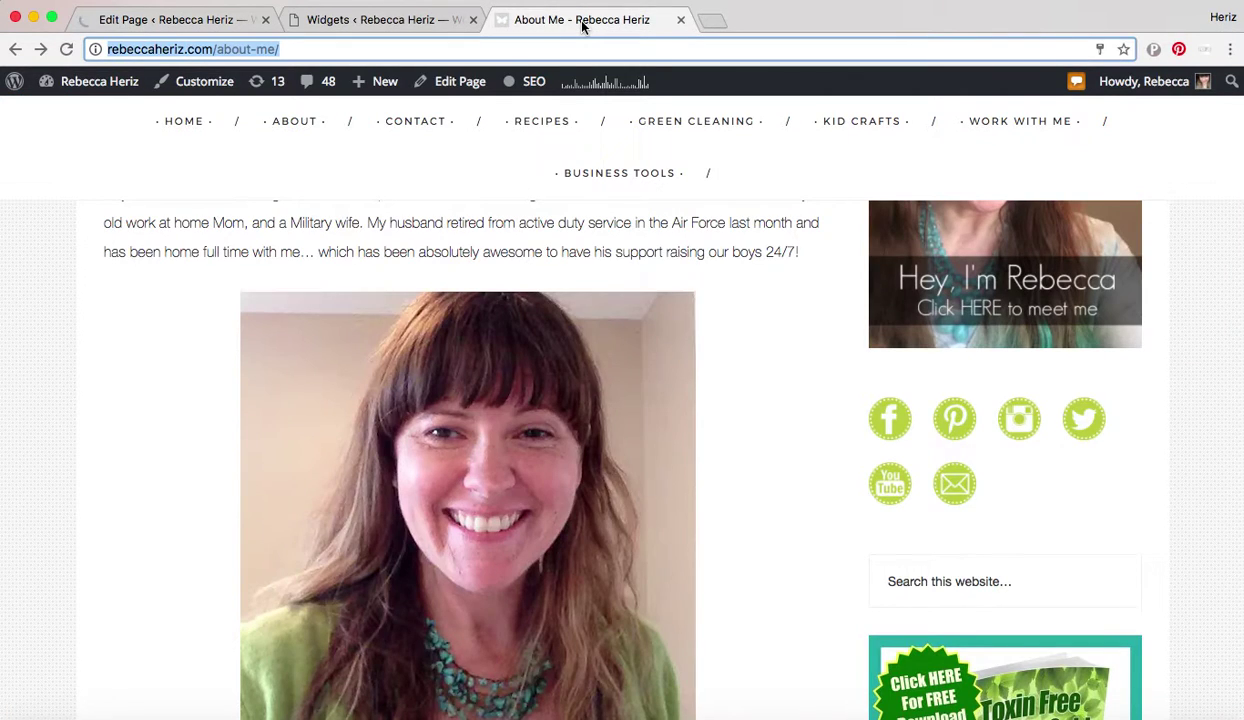
left_click(68, 55)
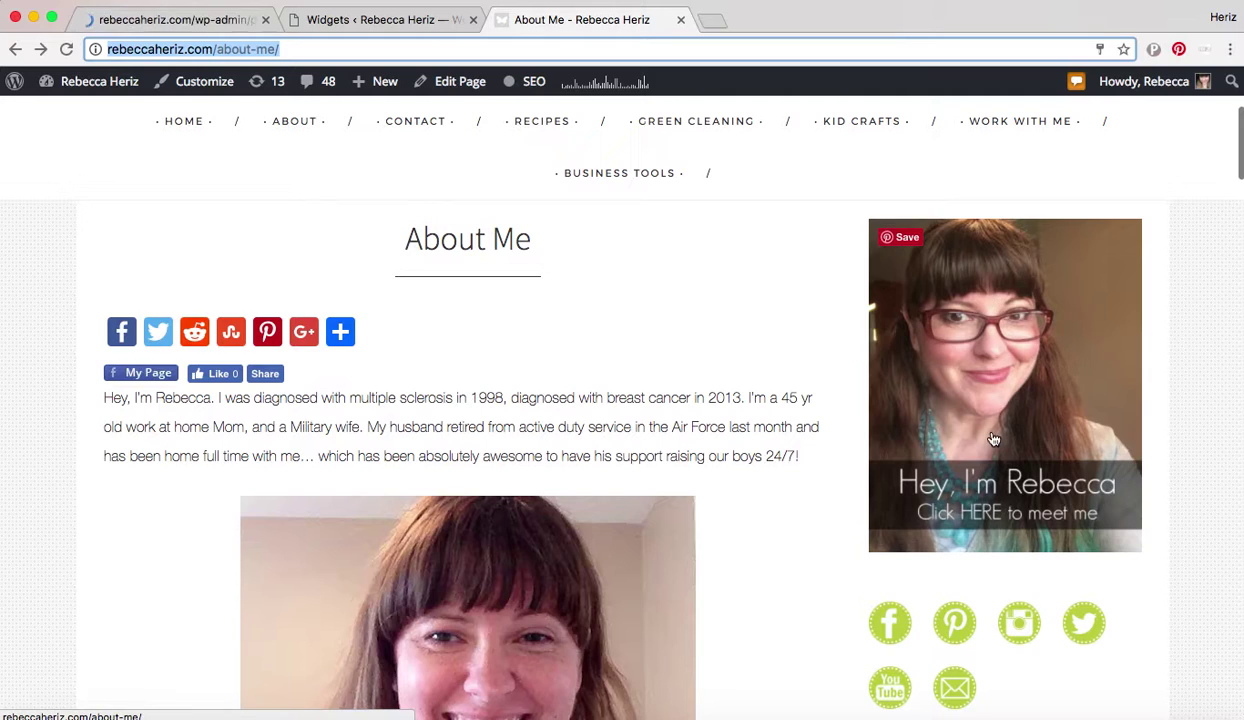
scroll(885, 527, "down", 1)
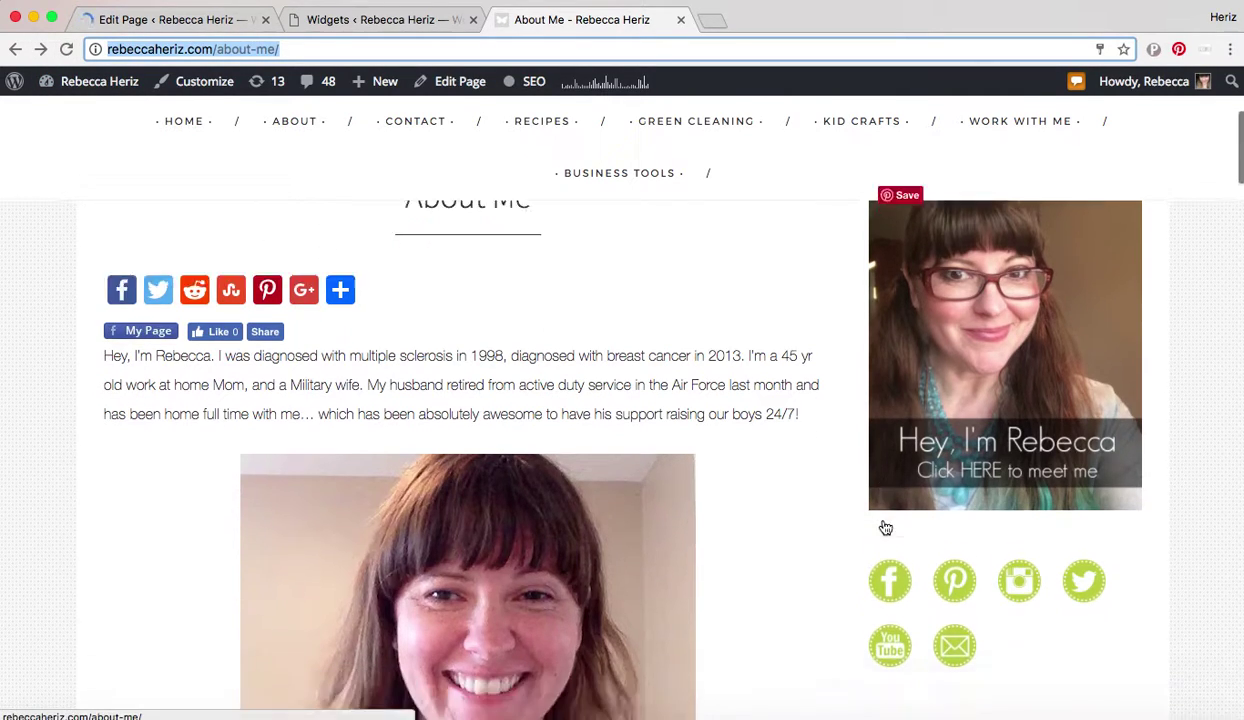
scroll(885, 527, "down", 5)
scroll(714, 478, "up", 10)
scroll(269, 364, "down", 3)
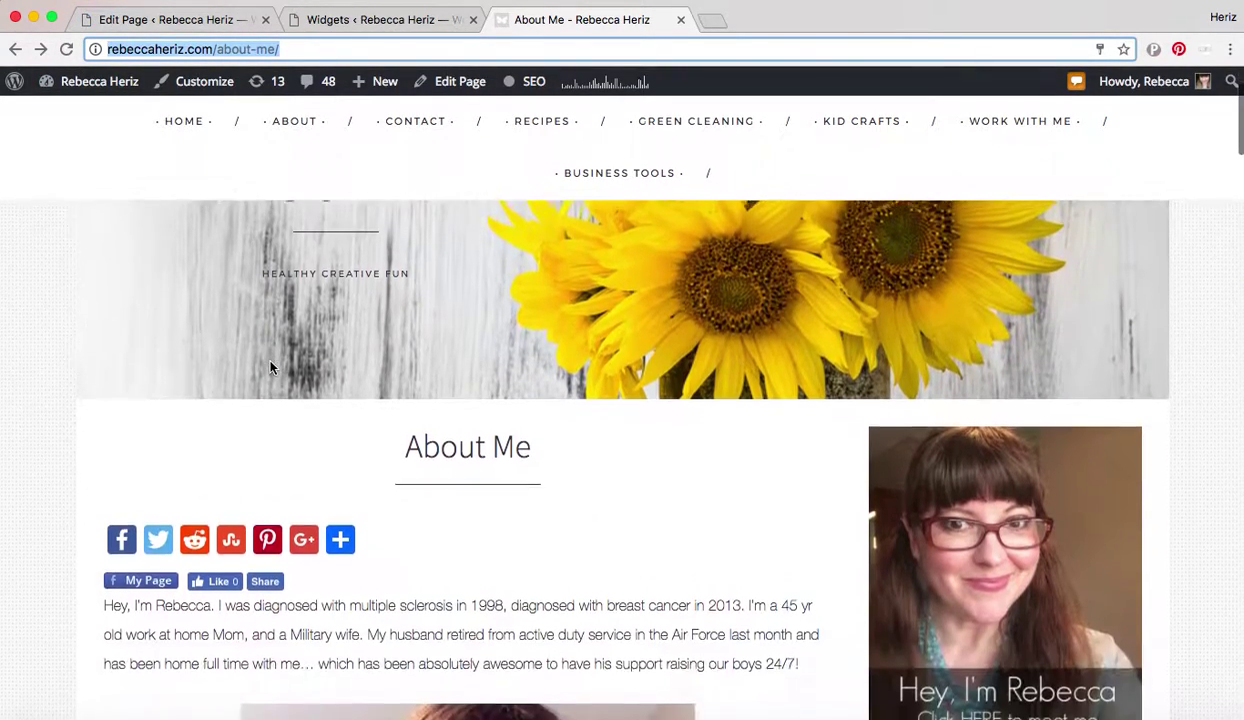
Step: Reload About Me again, recheck the sidebar, and return to the Widgets page
left_click(66, 49)
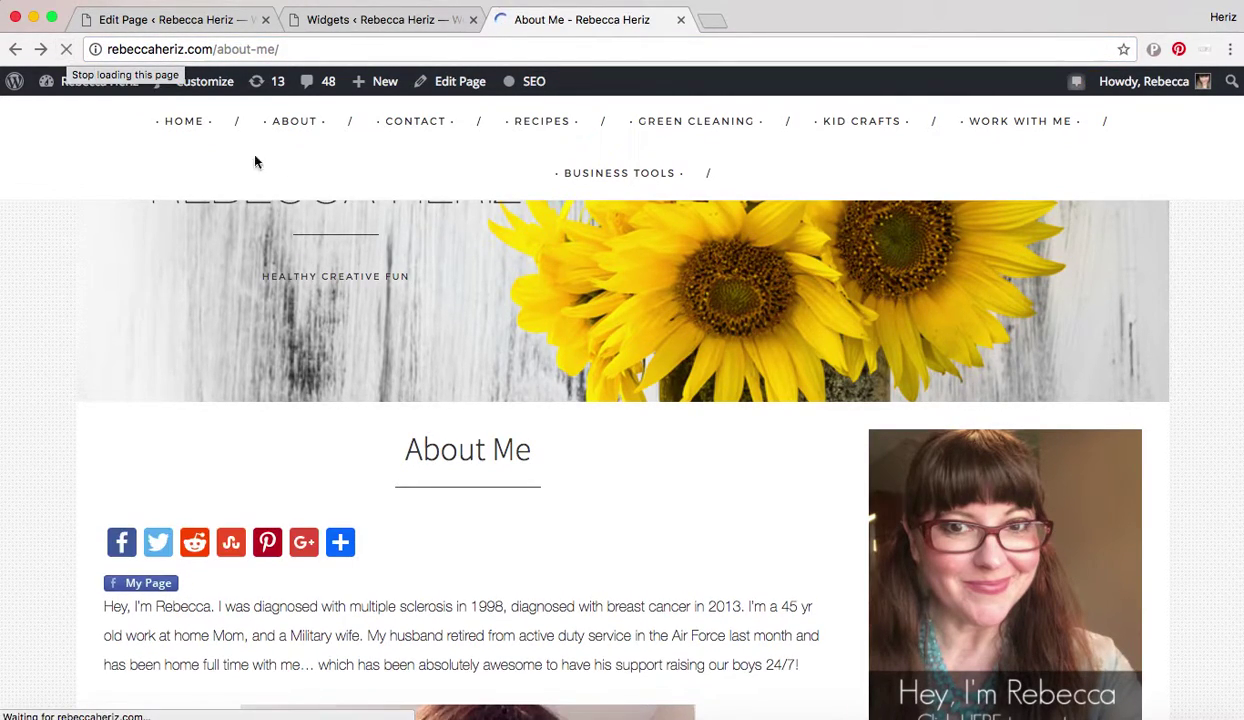
scroll(761, 518, "down", 1)
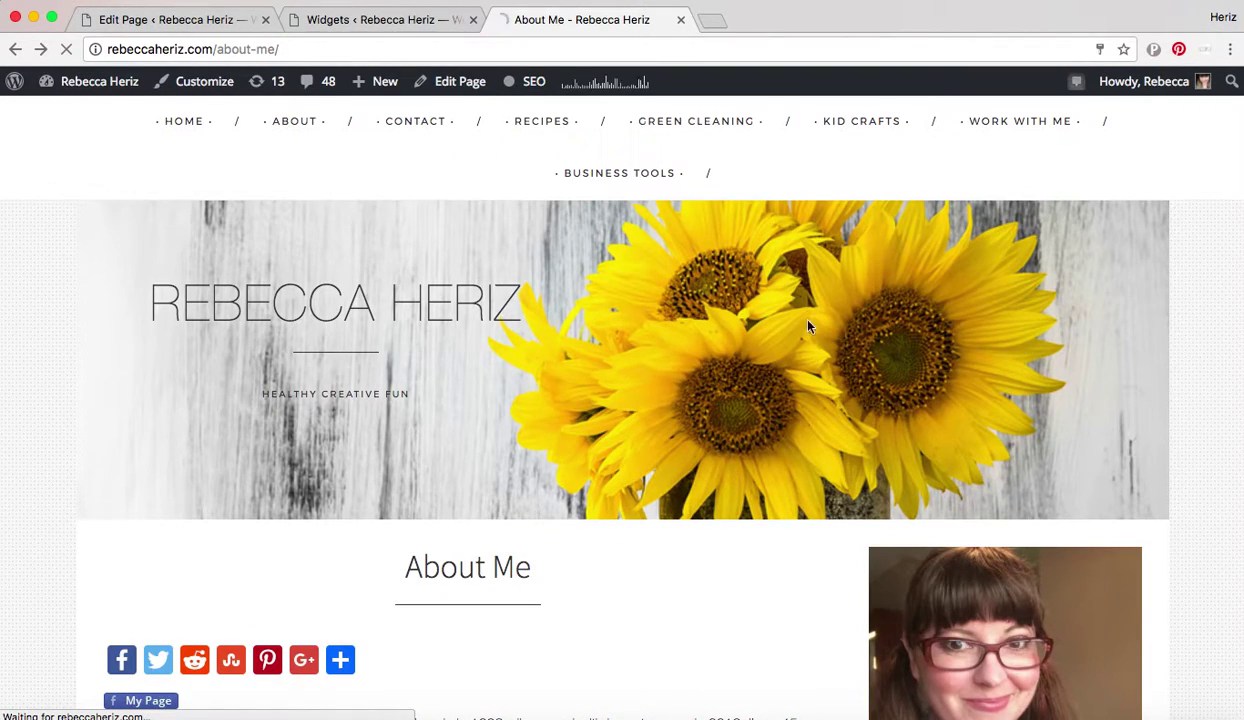
scroll(806, 322, "down", 5)
scroll(804, 314, "down", 5)
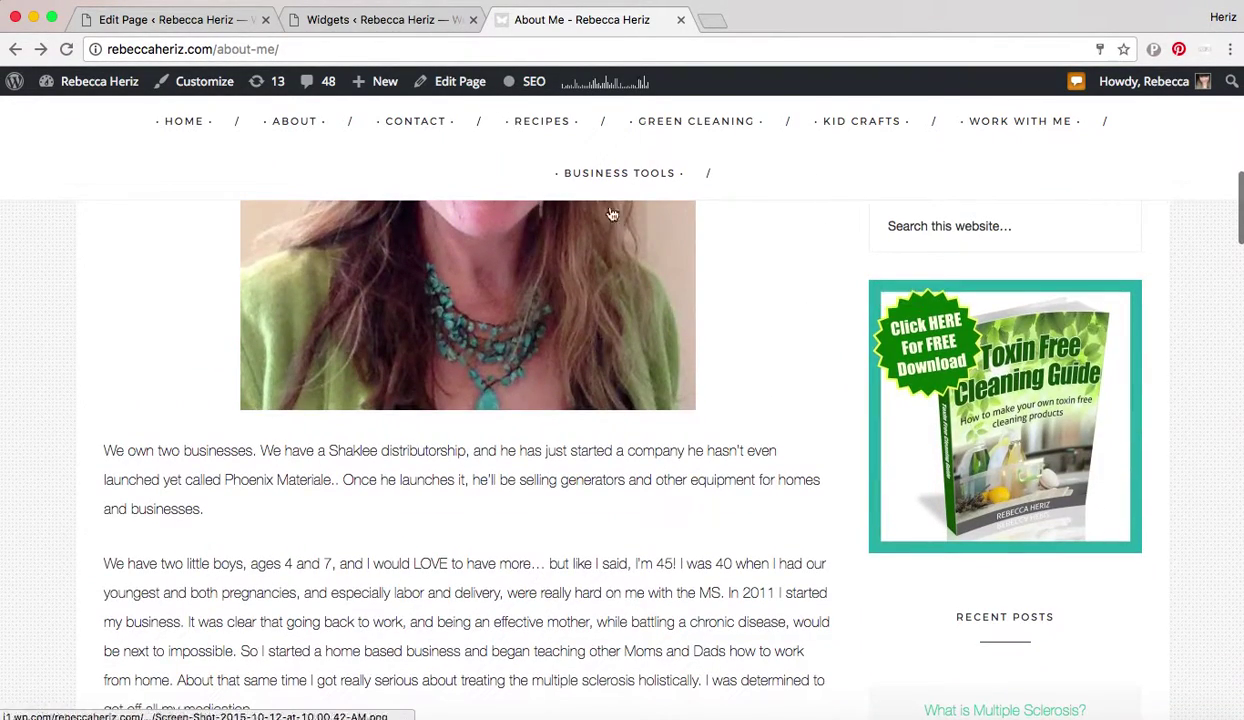
left_click(375, 12)
Step: Expand the Primary Sidebar Text widgets, including the one below Search
scroll(780, 472, "down", 5)
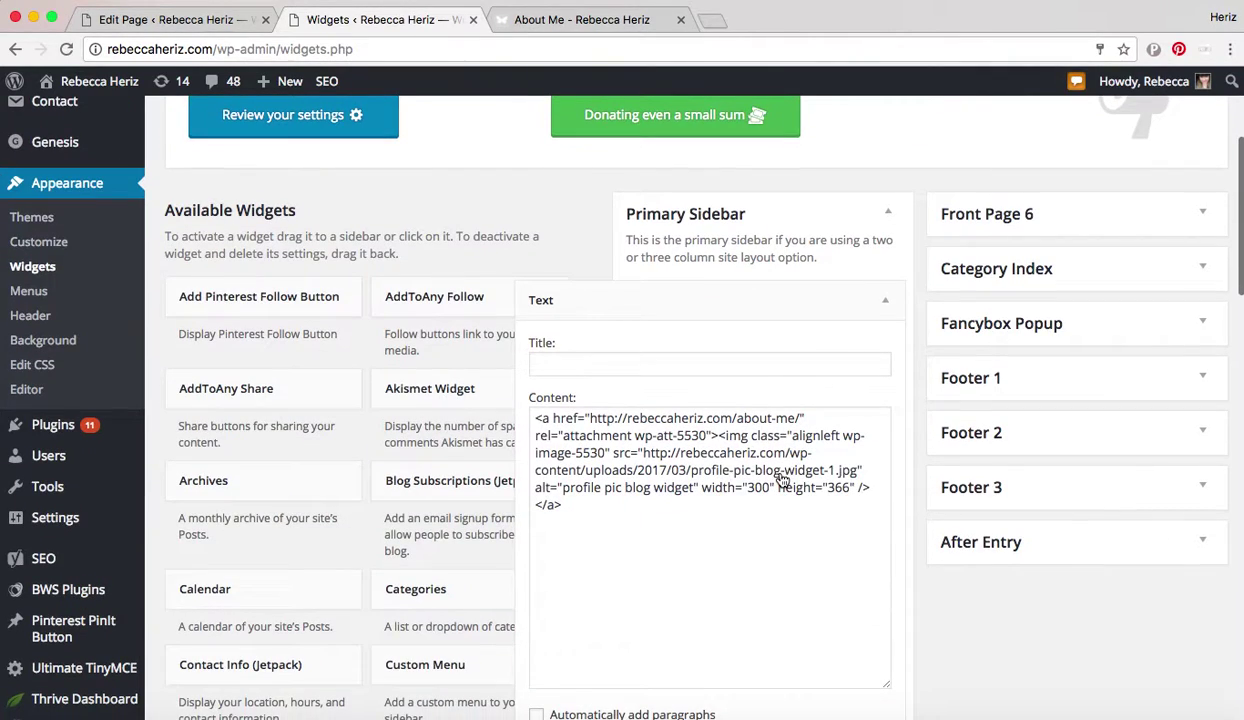
scroll(781, 470, "down", 4)
left_click(886, 341)
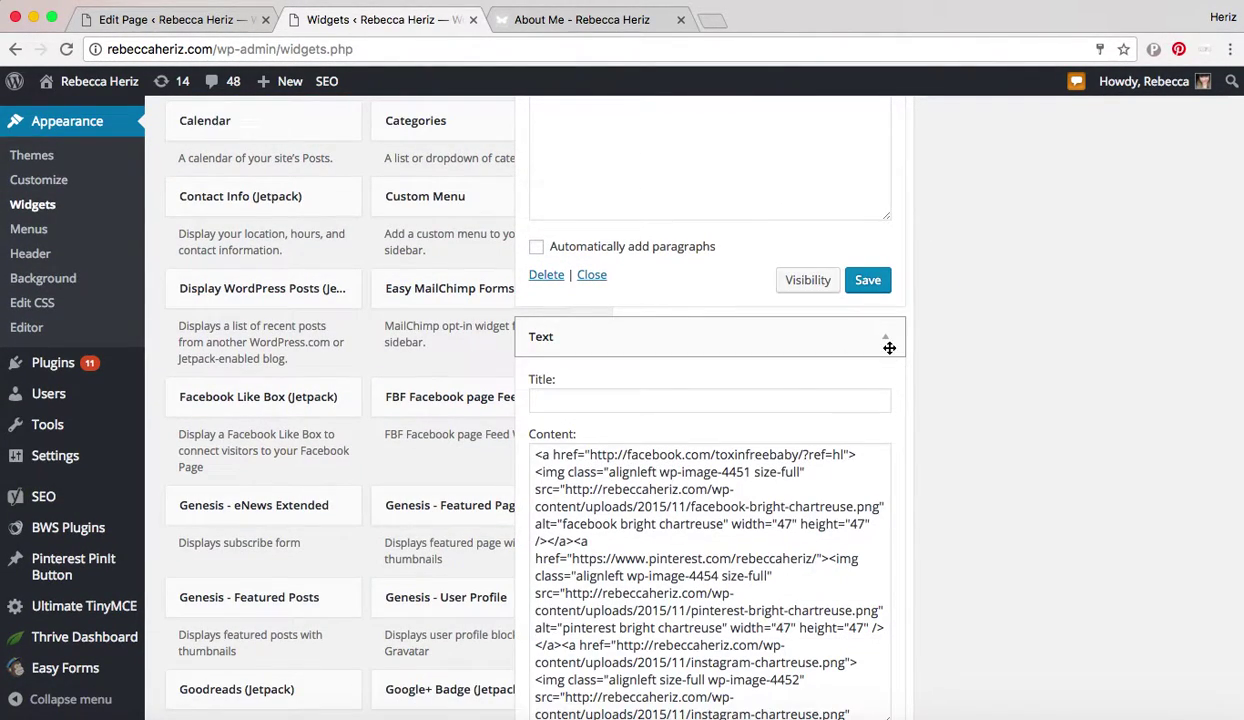
scroll(889, 347, "down", 1)
scroll(889, 347, "down", 10)
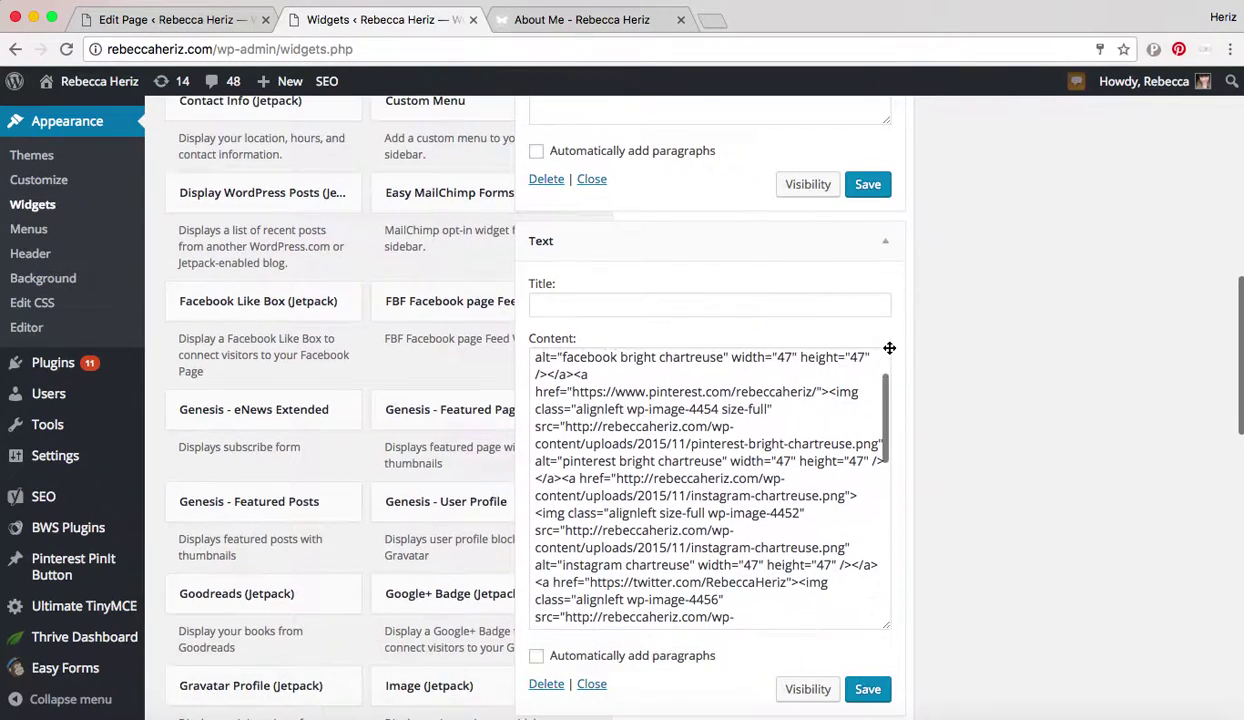
scroll(851, 563, "down", 4)
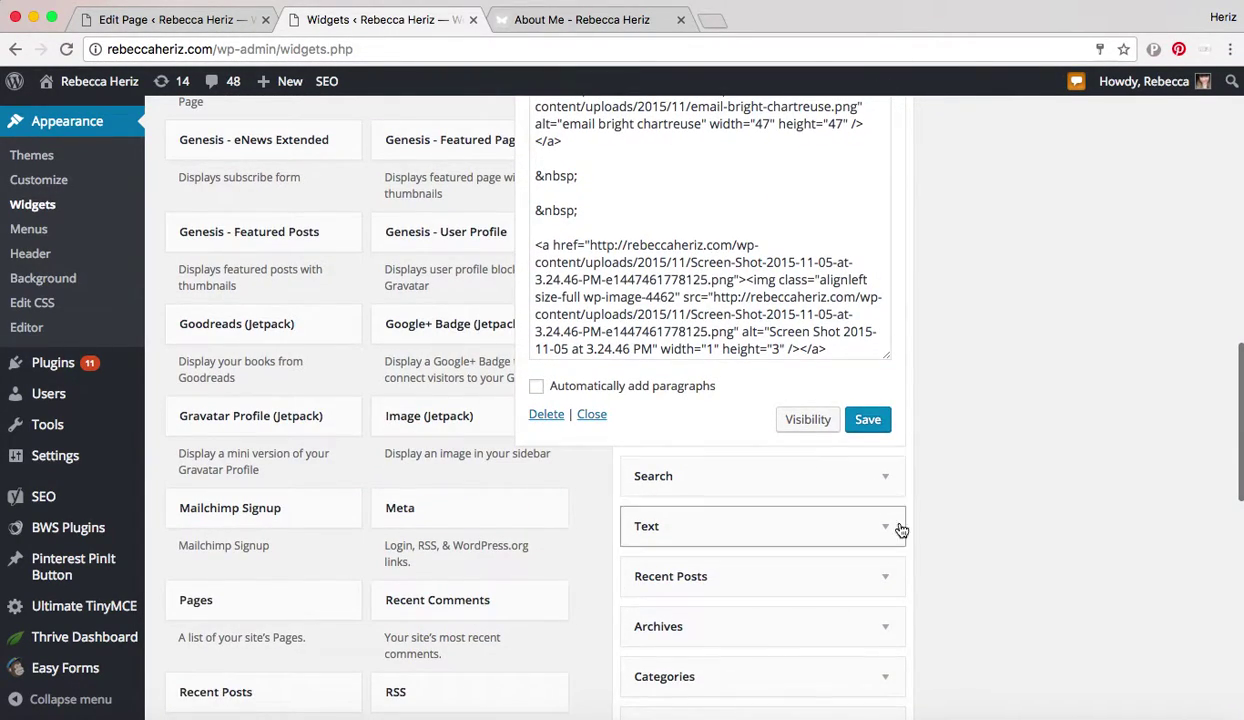
left_click(886, 527)
scroll(889, 531, "down", 2)
scroll(889, 531, "down", 2)
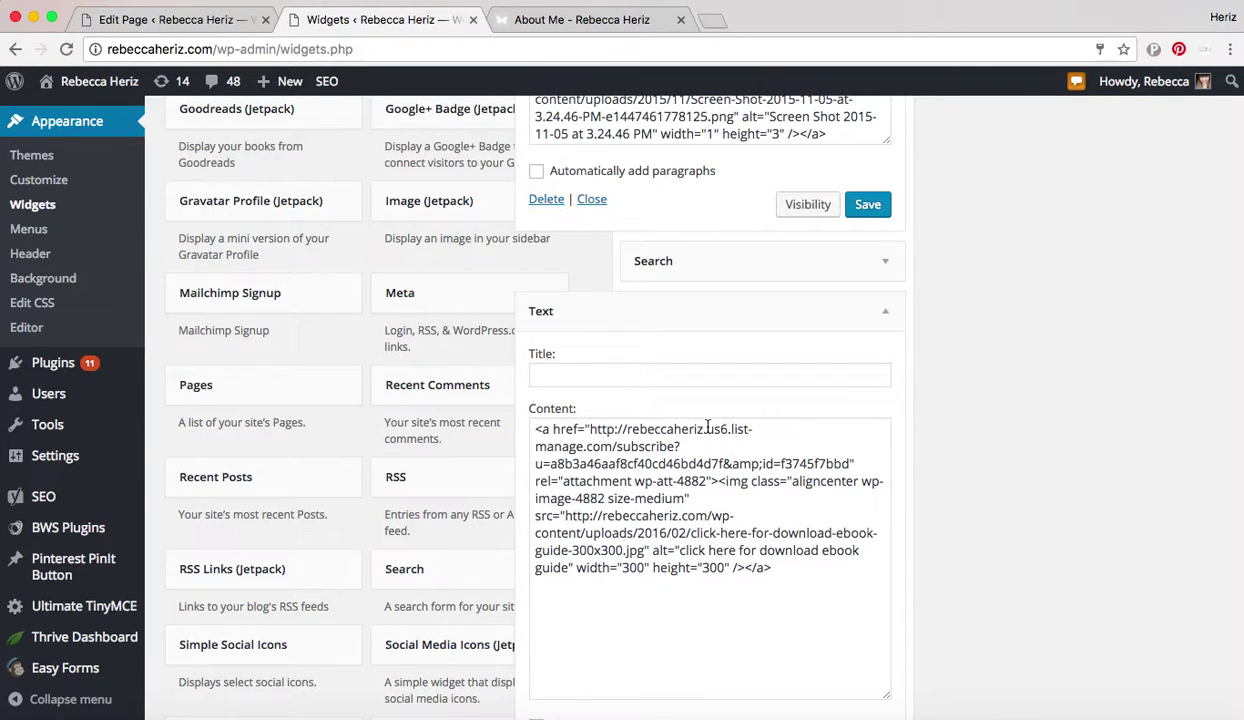
Step: Check the list-manage signup address in the widget's code and save the Text widget
mouse_move(707, 428)
left_mouse_down()
mouse_move(726, 429)
mouse_move(699, 447)
left_mouse_up()
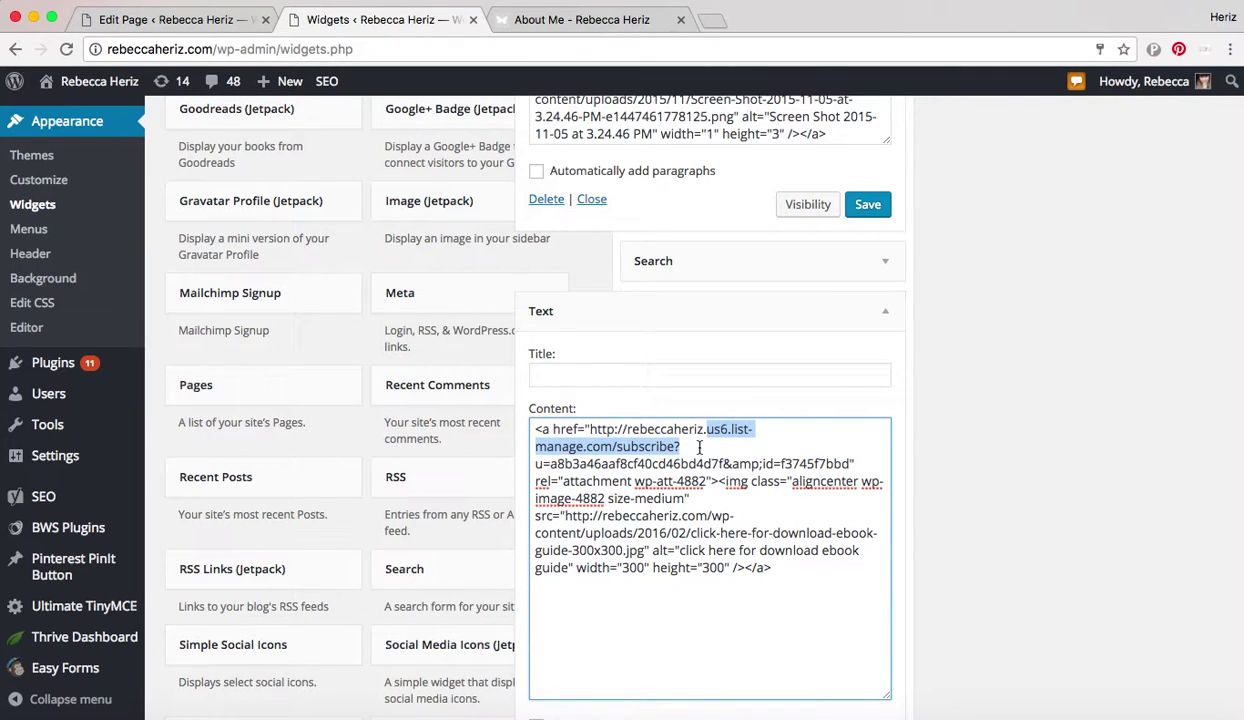
left_click(699, 447)
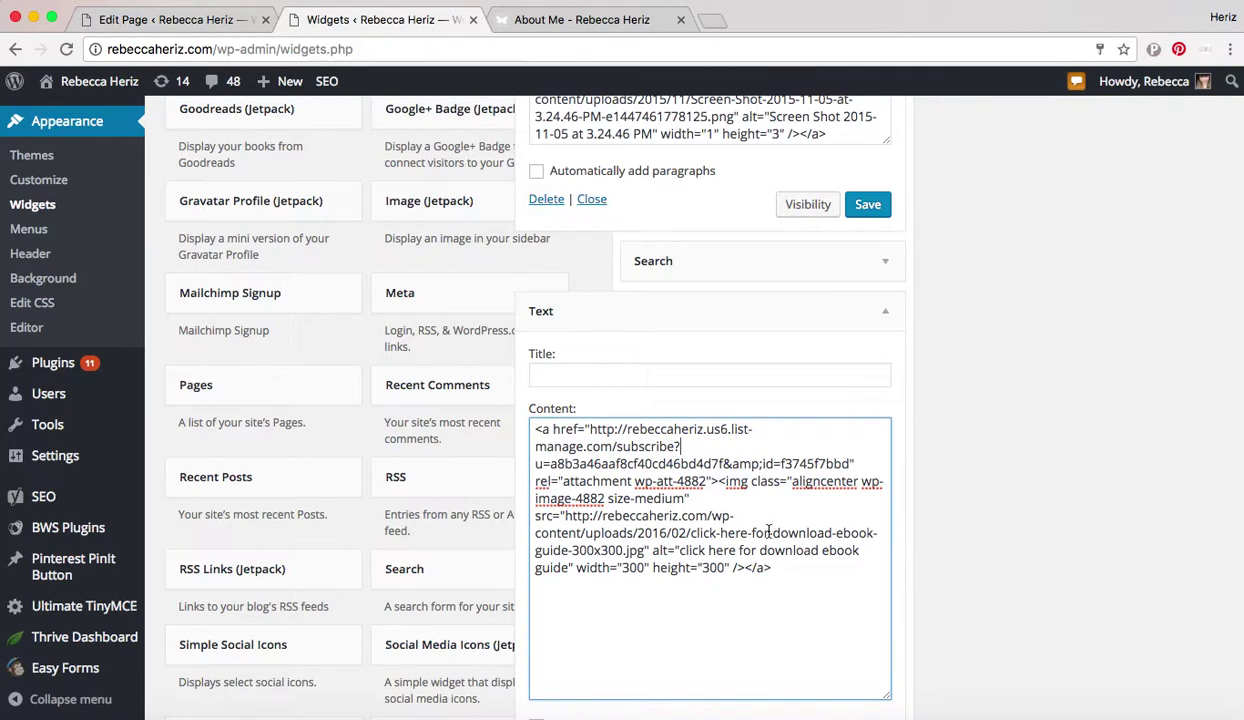
scroll(763, 531, "down", 2)
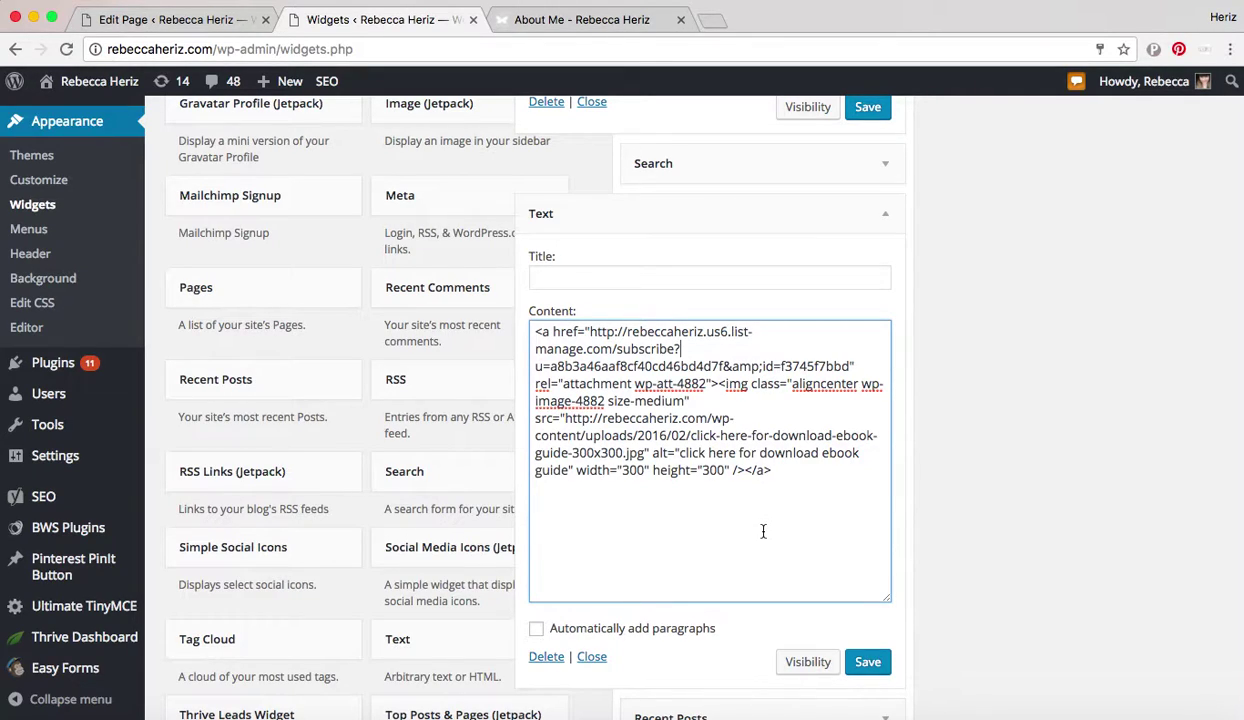
left_click(866, 661)
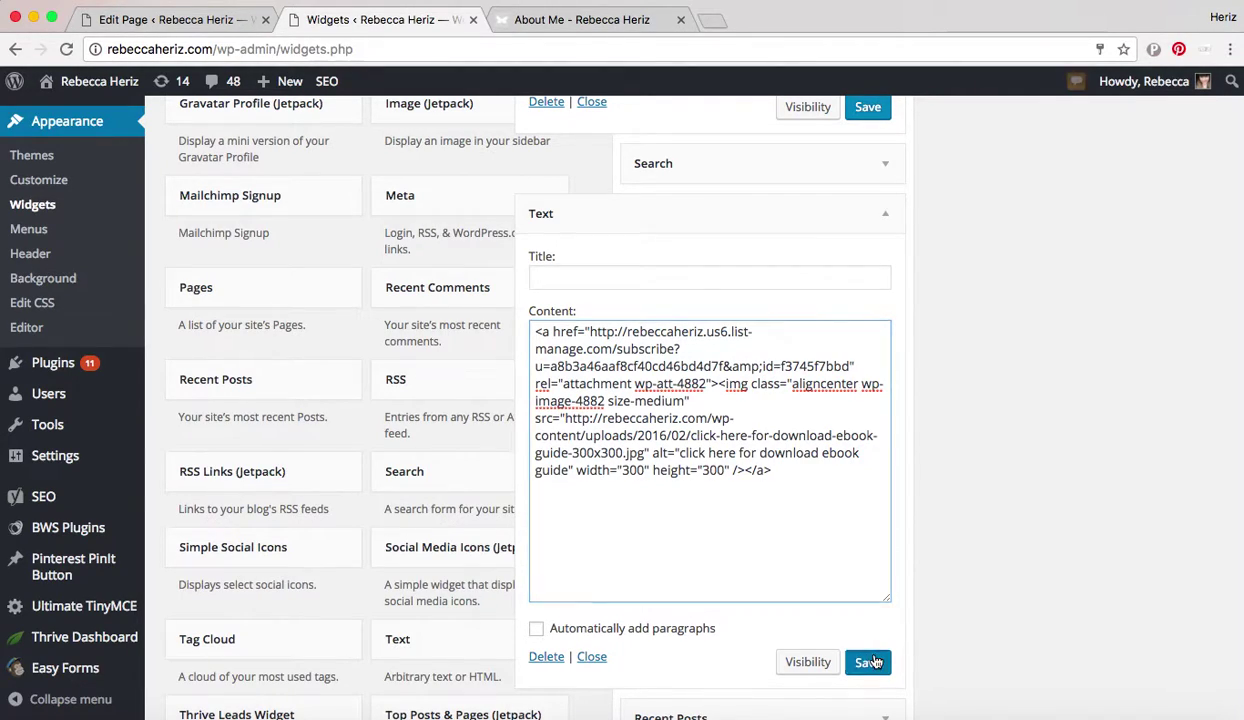
left_click(158, 18)
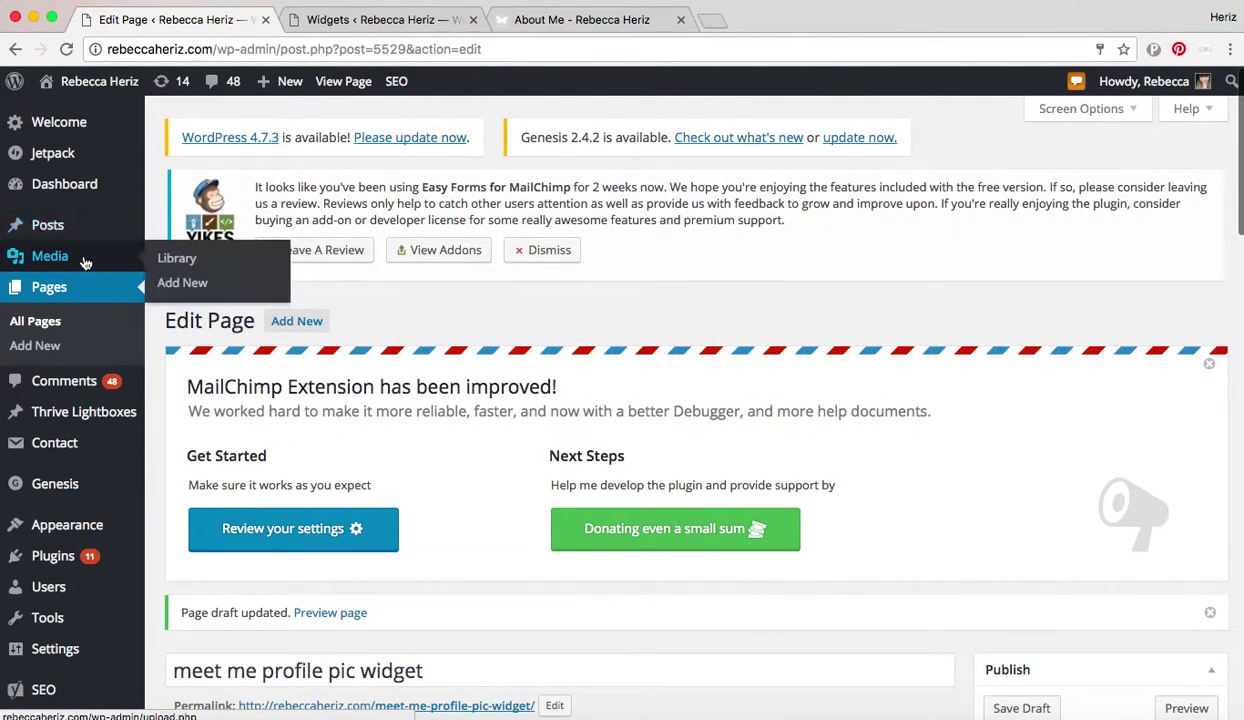
Step: Browse the uploaded images in the Media Library grid
left_click(164, 261)
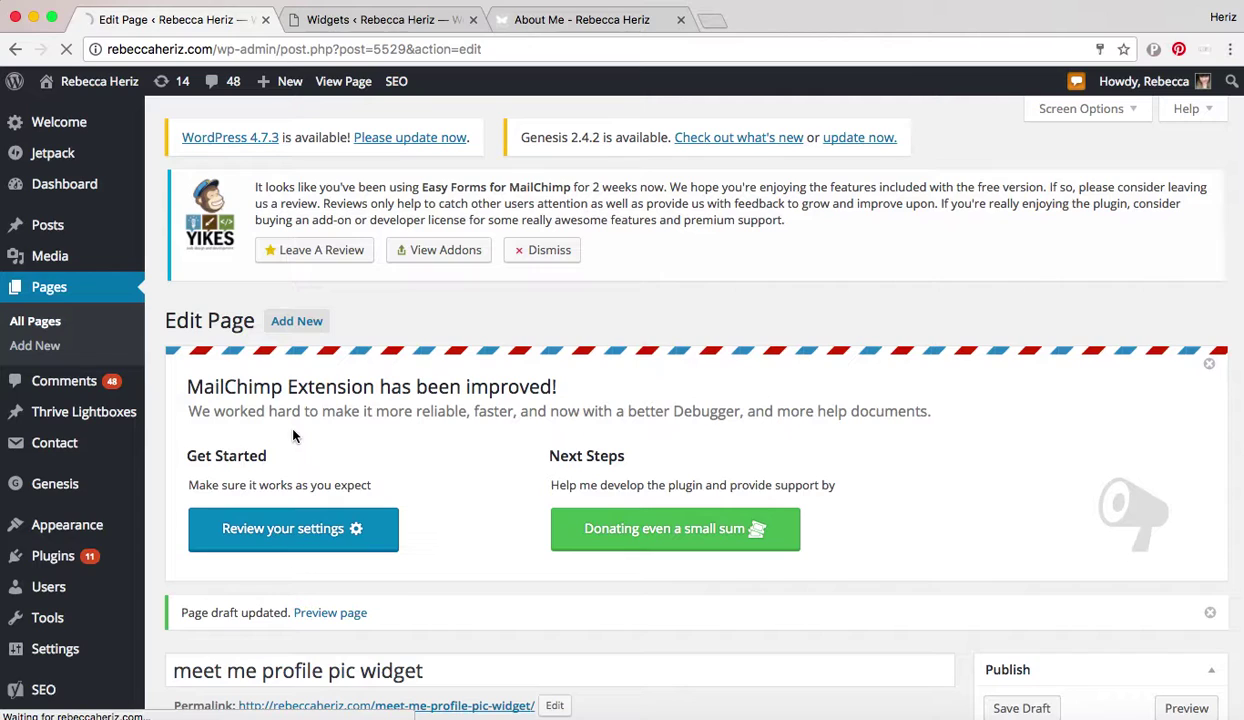
scroll(293, 435, "down", 1)
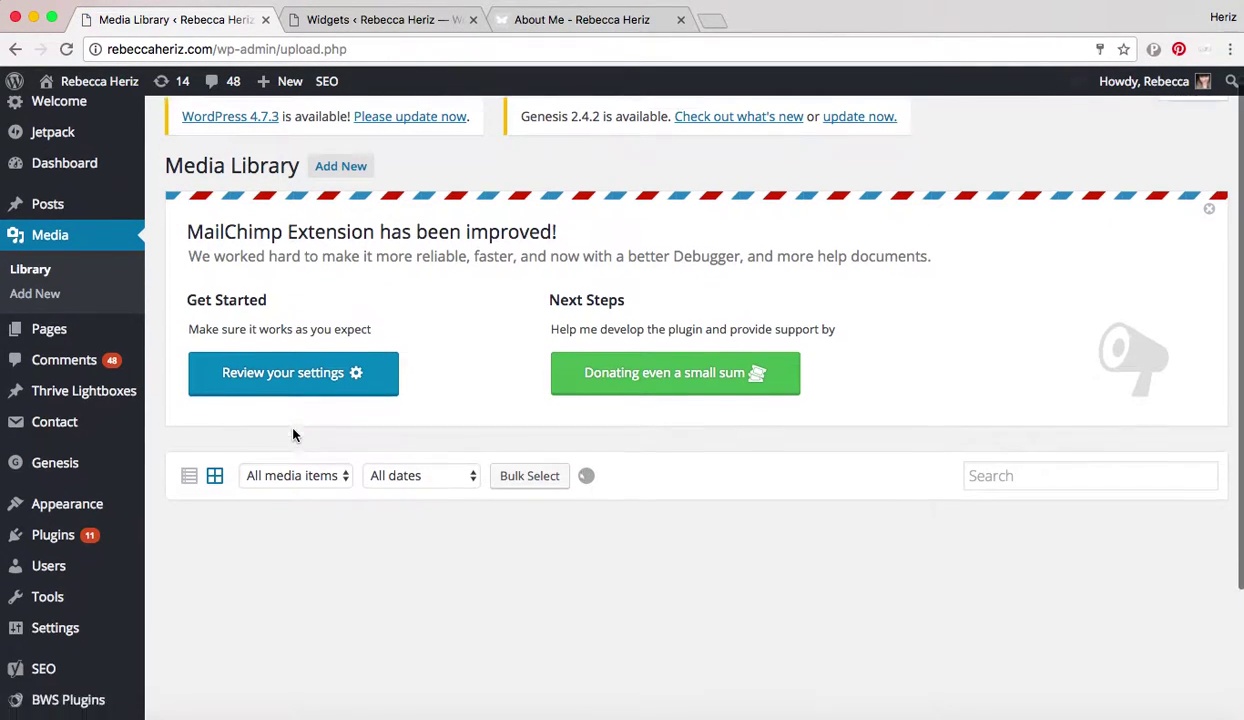
scroll(293, 435, "down", 3)
scroll(293, 435, "down", 5)
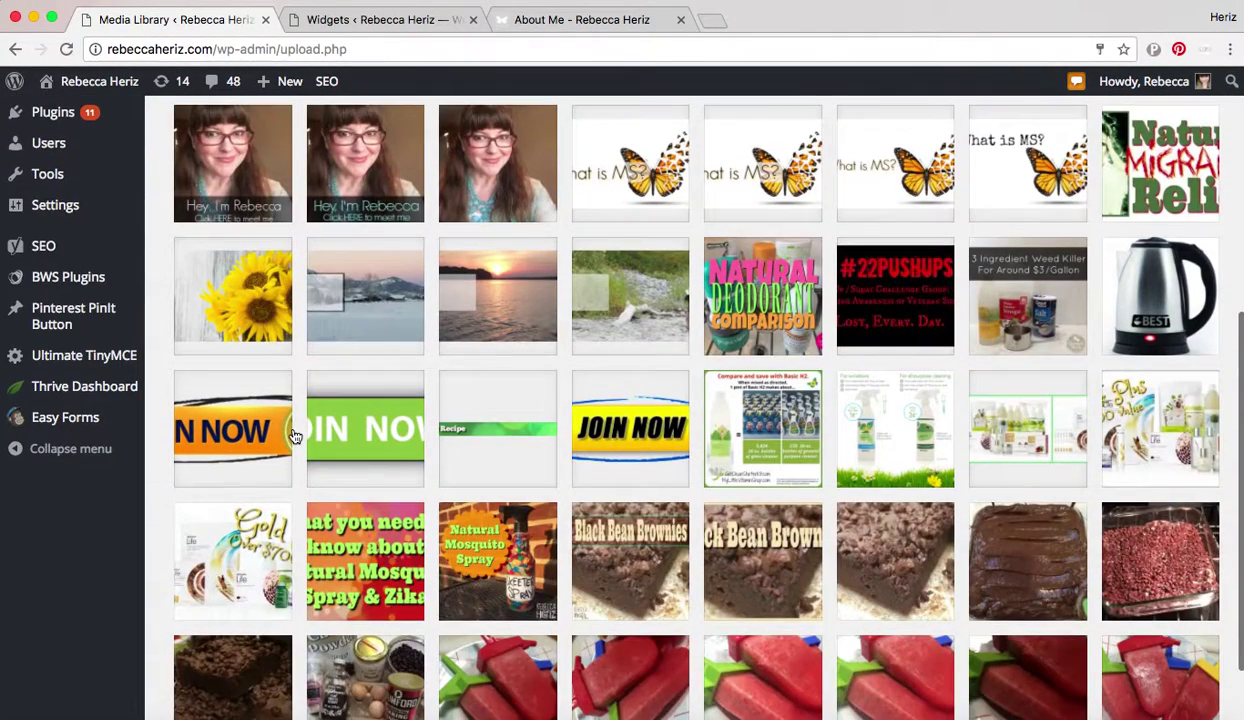
scroll(293, 435, "down", 2)
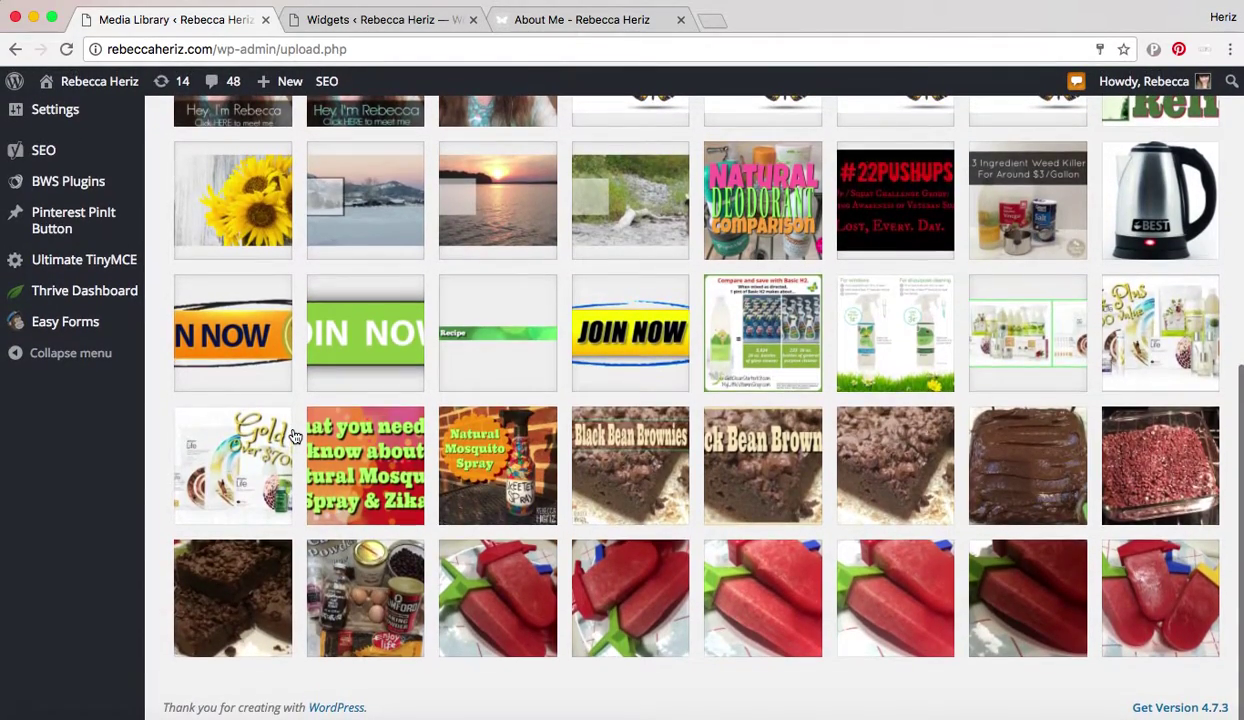
scroll(295, 437, "up", 5)
scroll(294, 436, "up", 5)
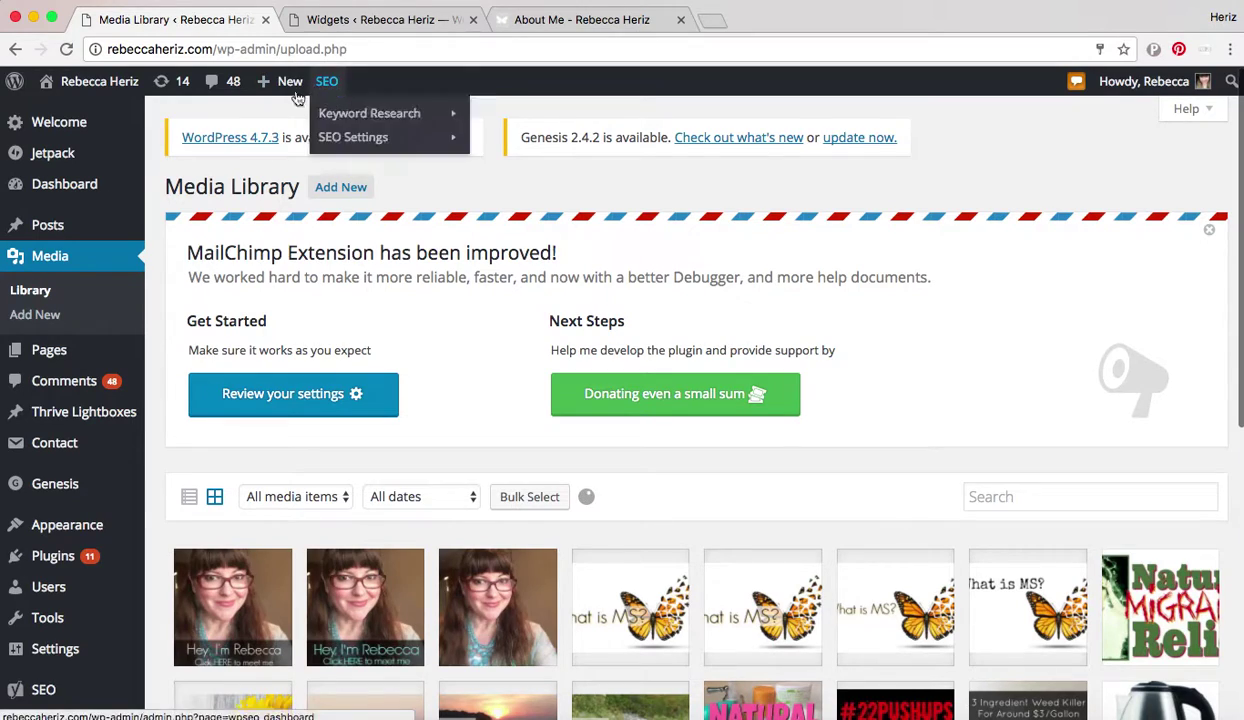
Step: Open the All Pages list from the Pages menu
mouse_move(113, 178)
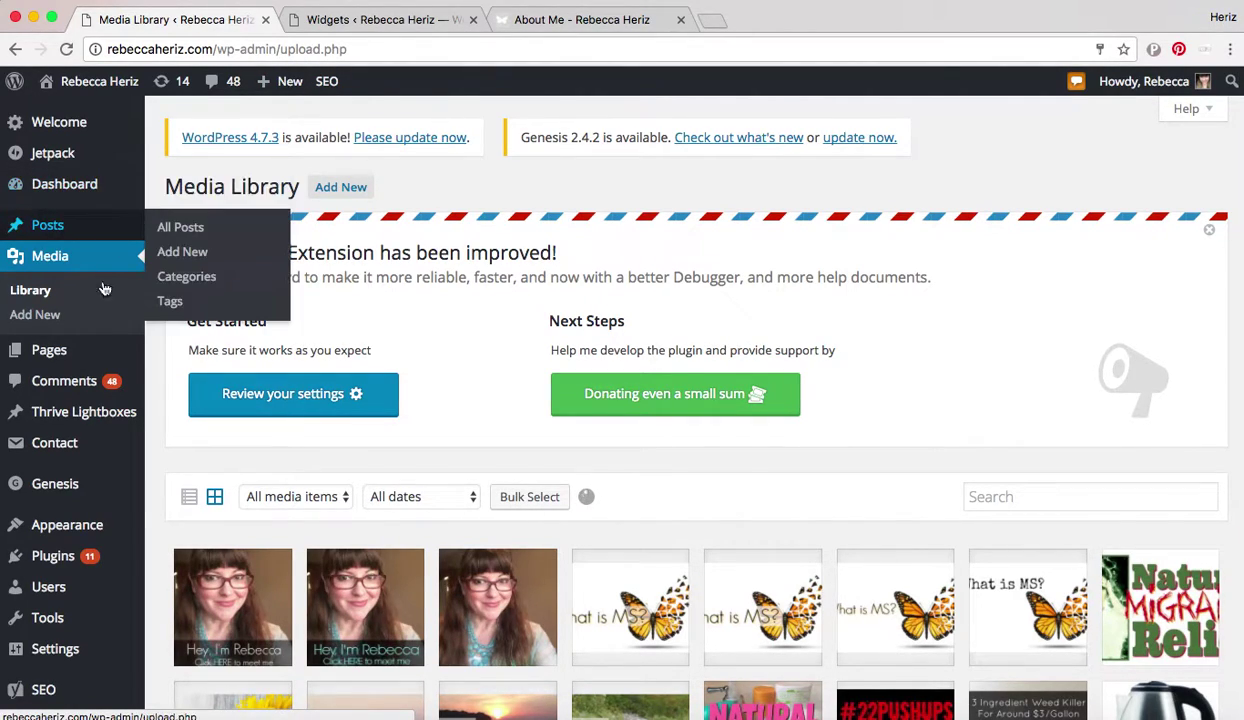
mouse_move(100, 344)
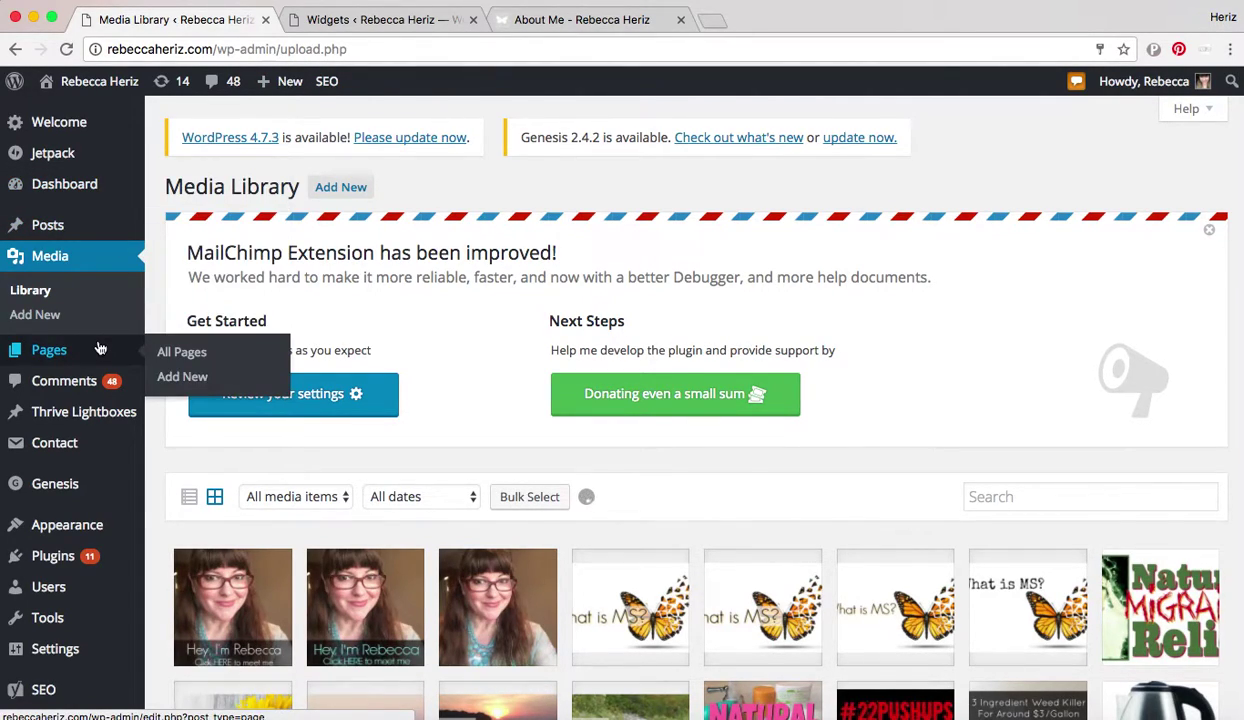
left_click(180, 360)
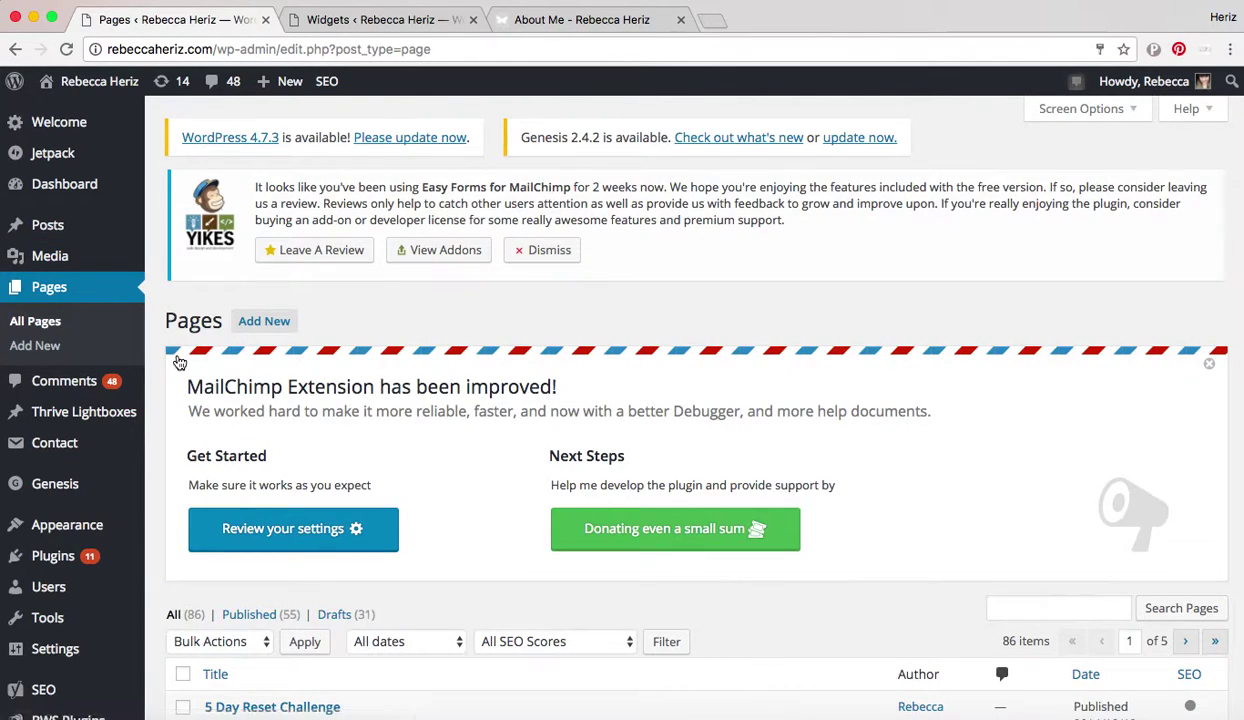
Step: Find the draft 'cleaning guide widget image' in the Pages list and open it for editing
scroll(180, 362, "down", 4)
scroll(472, 491, "down", 6)
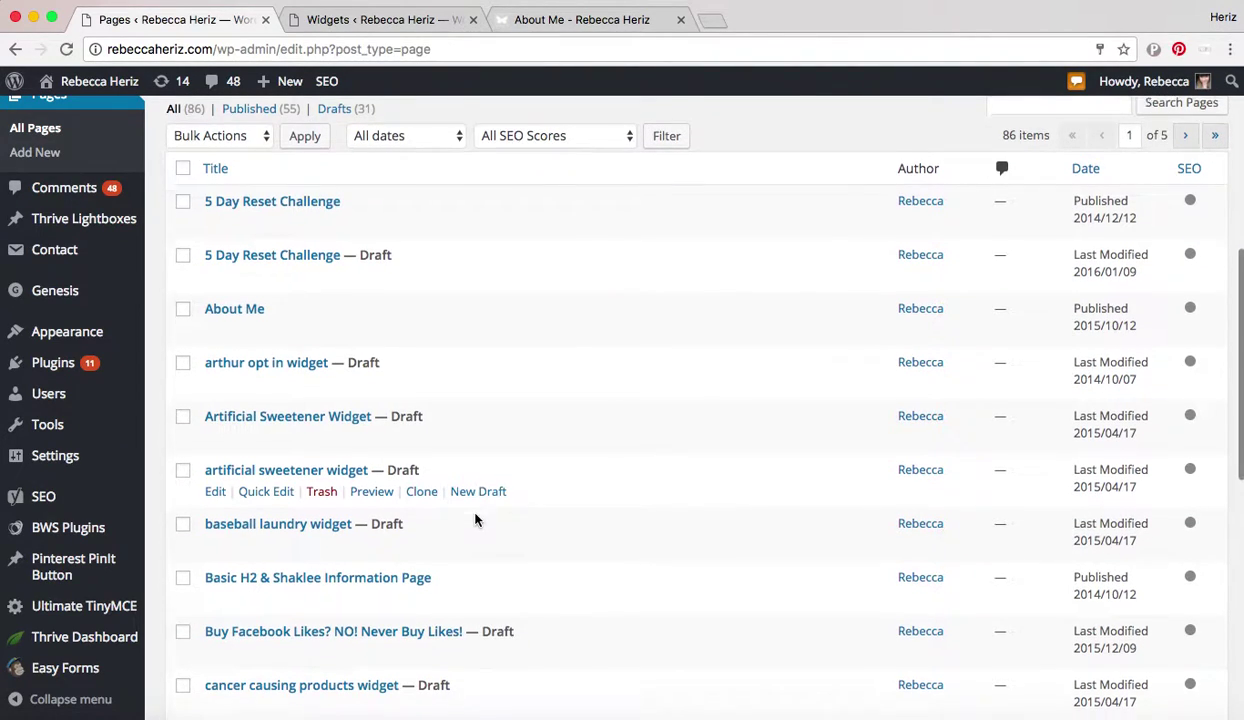
scroll(476, 519, "down", 3)
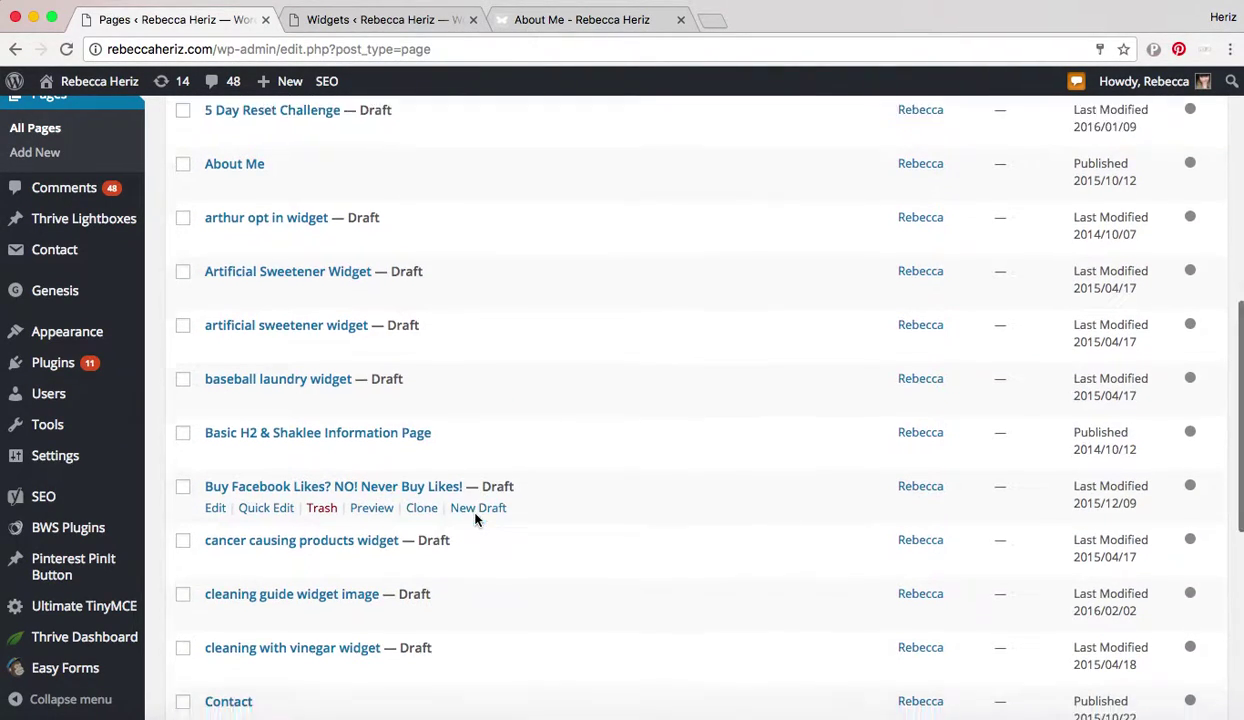
scroll(476, 519, "down", 6)
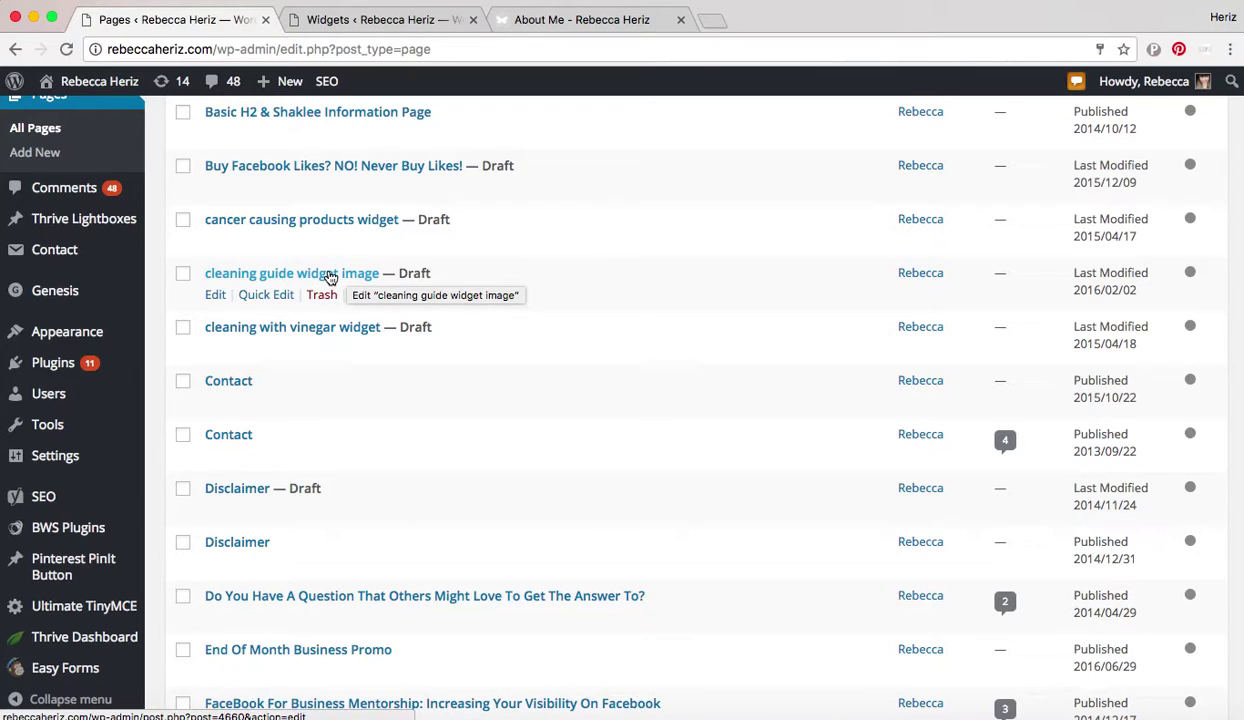
left_click(330, 275)
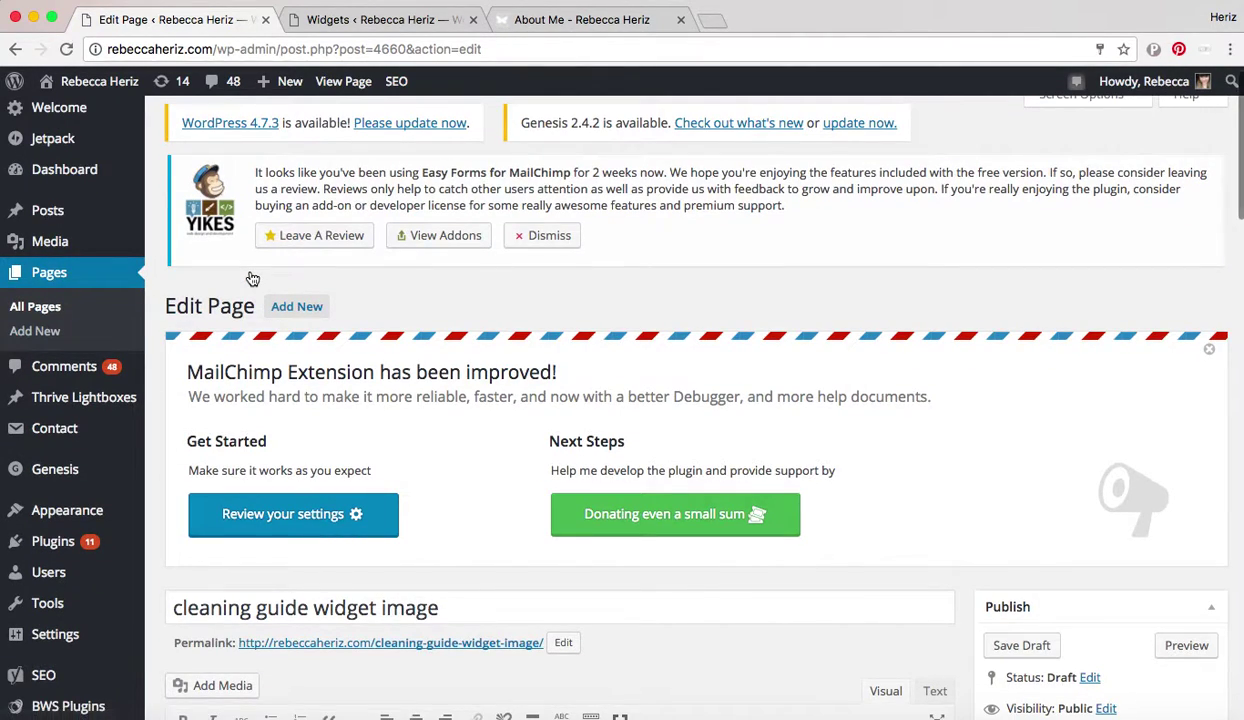
Step: Select the Toxin Free Cleaning Guide cover image below the cleaning products banner
scroll(252, 281, "down", 10)
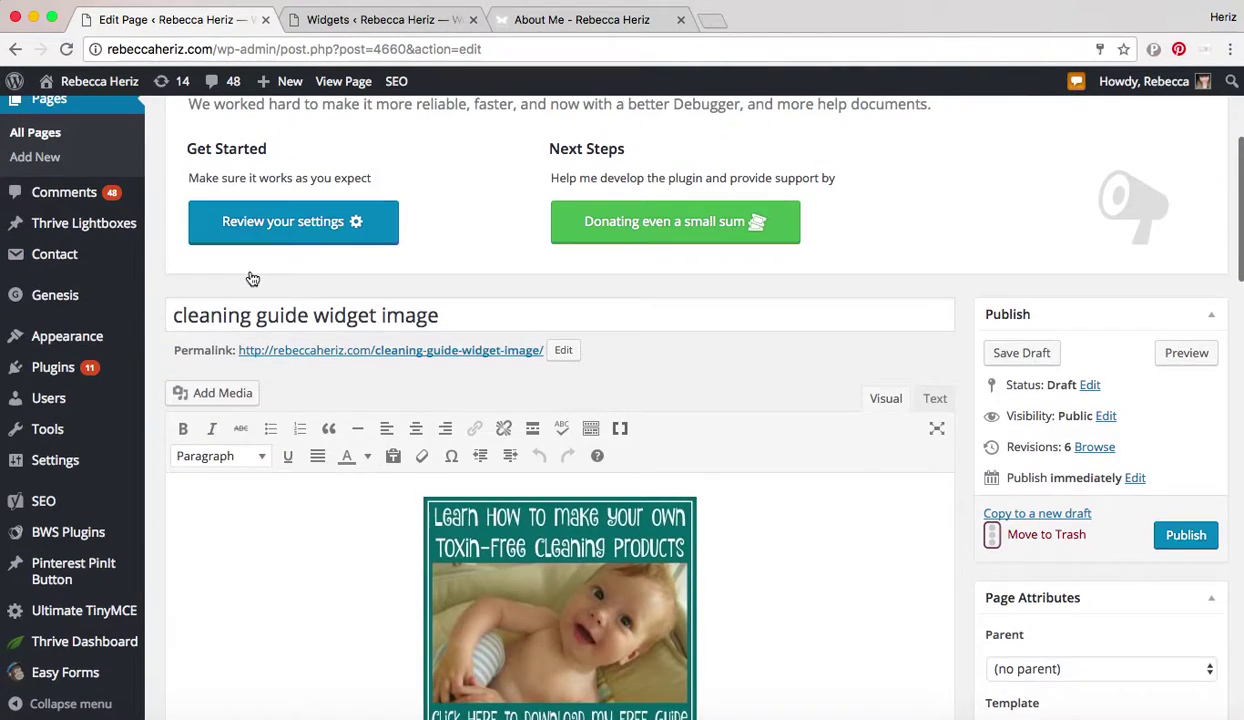
scroll(251, 283, "down", 2)
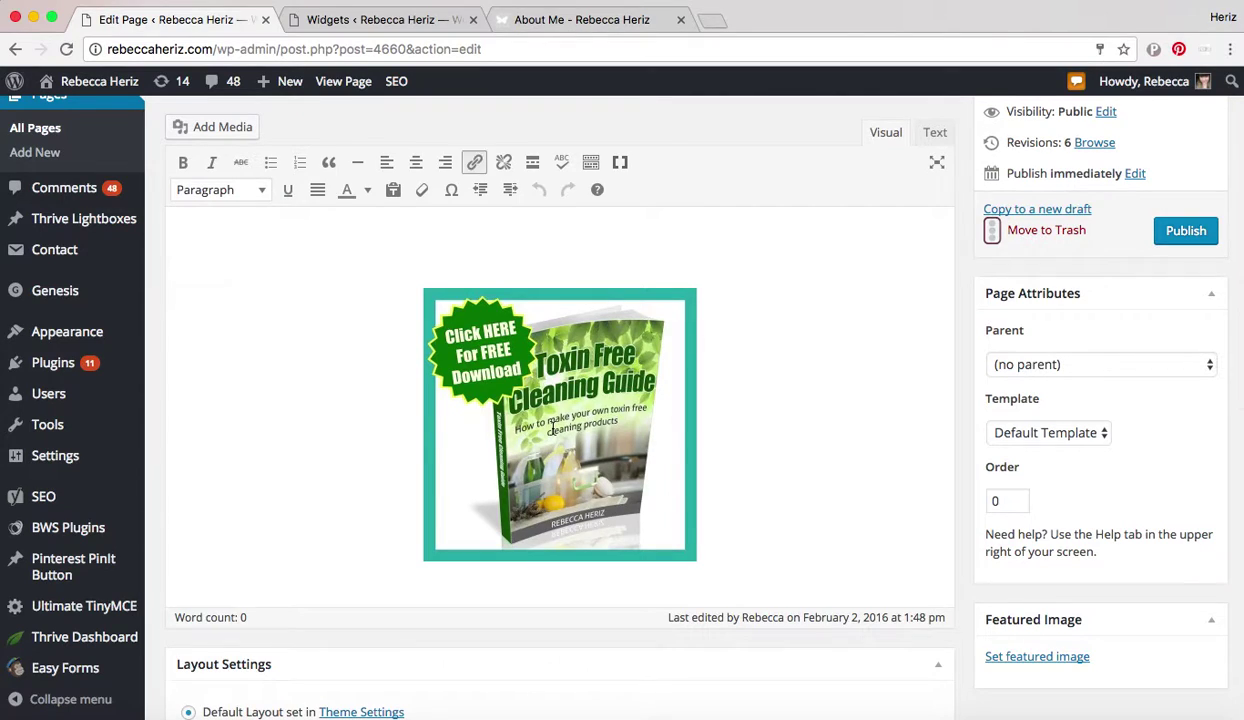
left_click(551, 428)
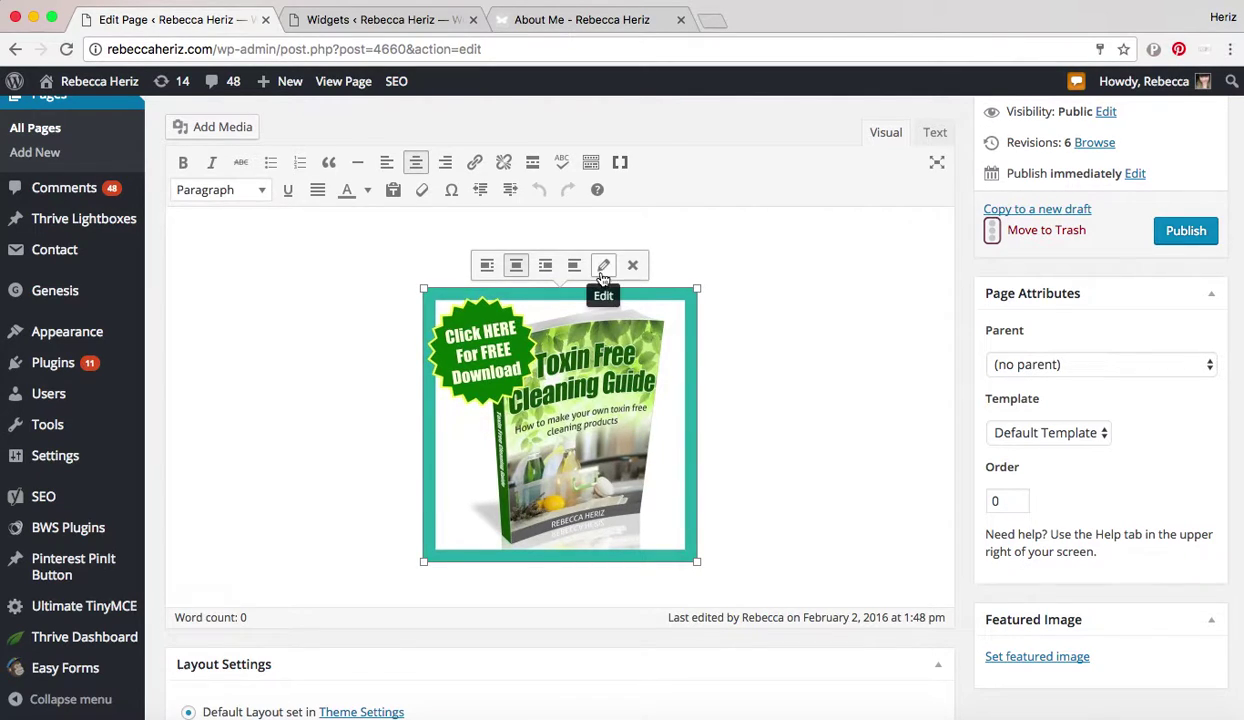
scroll(612, 468, "up", 5)
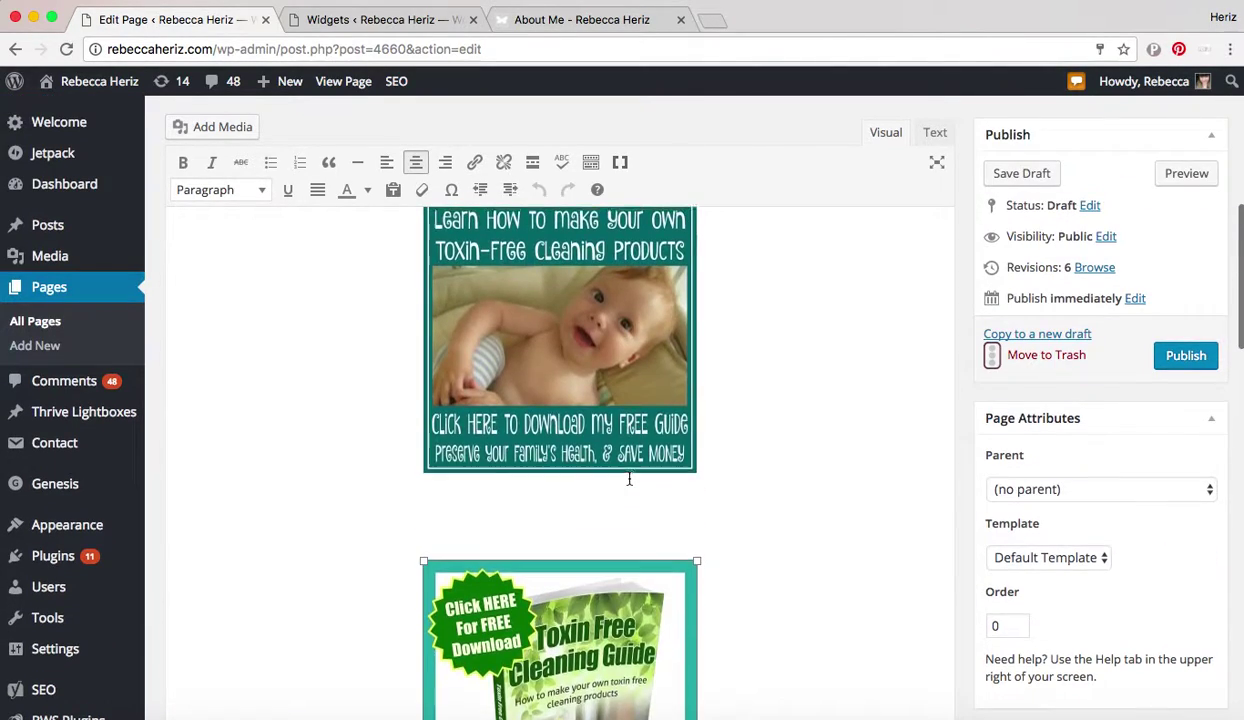
scroll(629, 478, "down", 3)
scroll(629, 478, "down", 2)
scroll(512, 412, "up", 5)
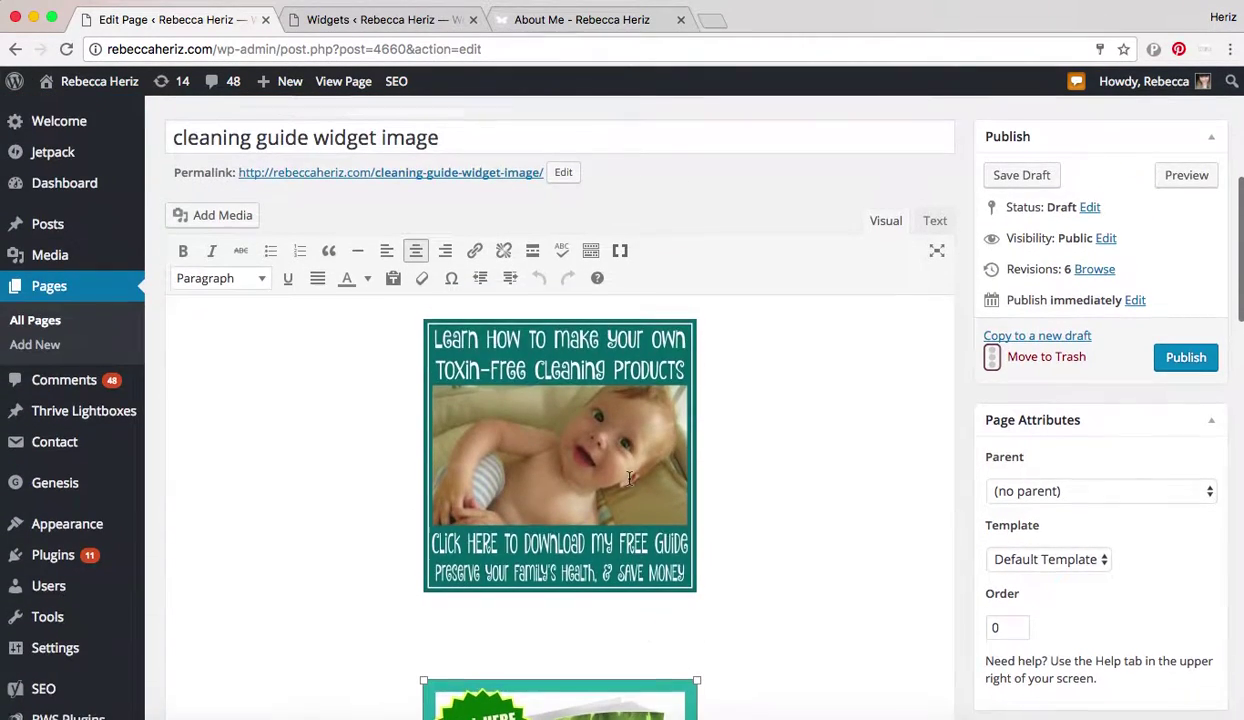
scroll(622, 548, "down", 5)
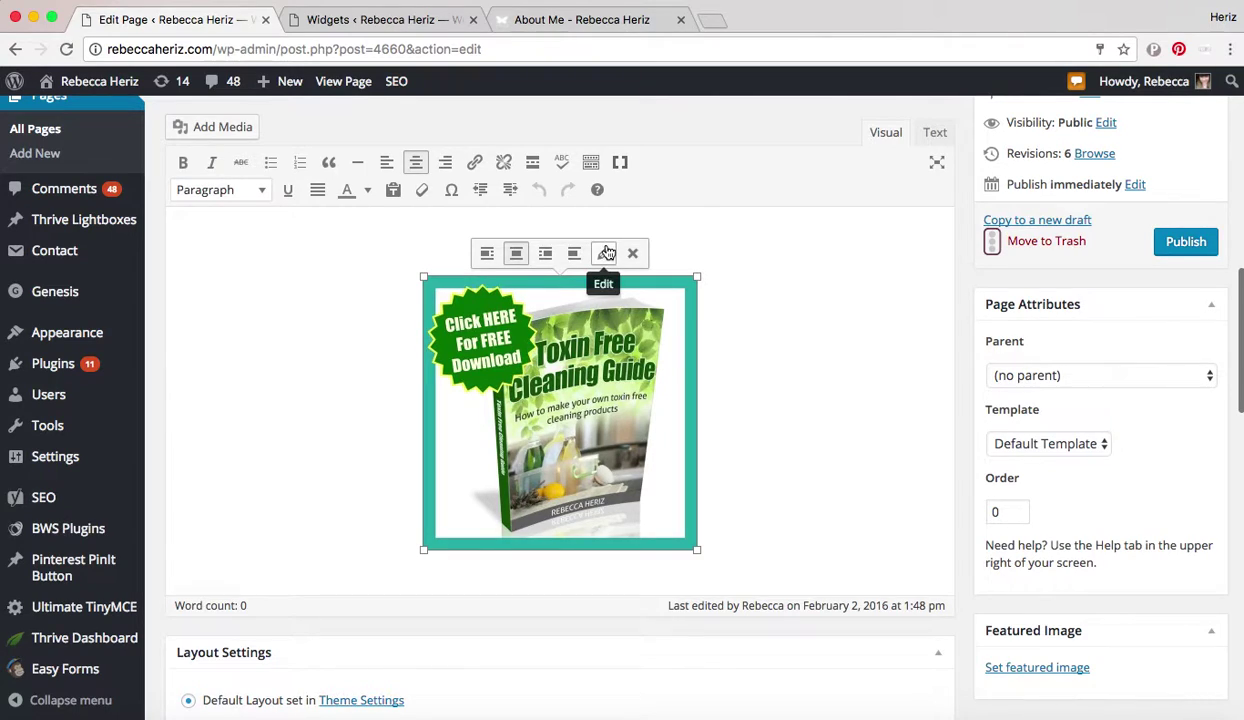
Step: Enable 'Open link in a new tab' in the guide image's Image Details and apply the update
left_click(606, 253)
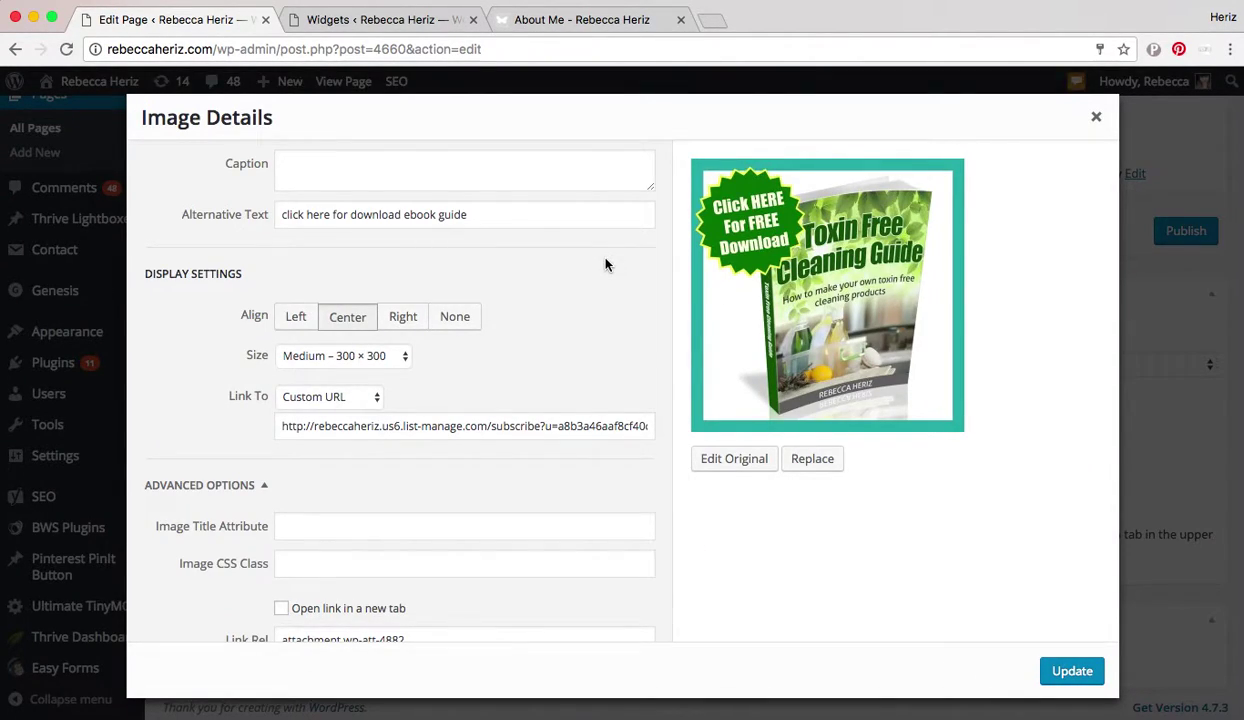
scroll(606, 264, "down", 1)
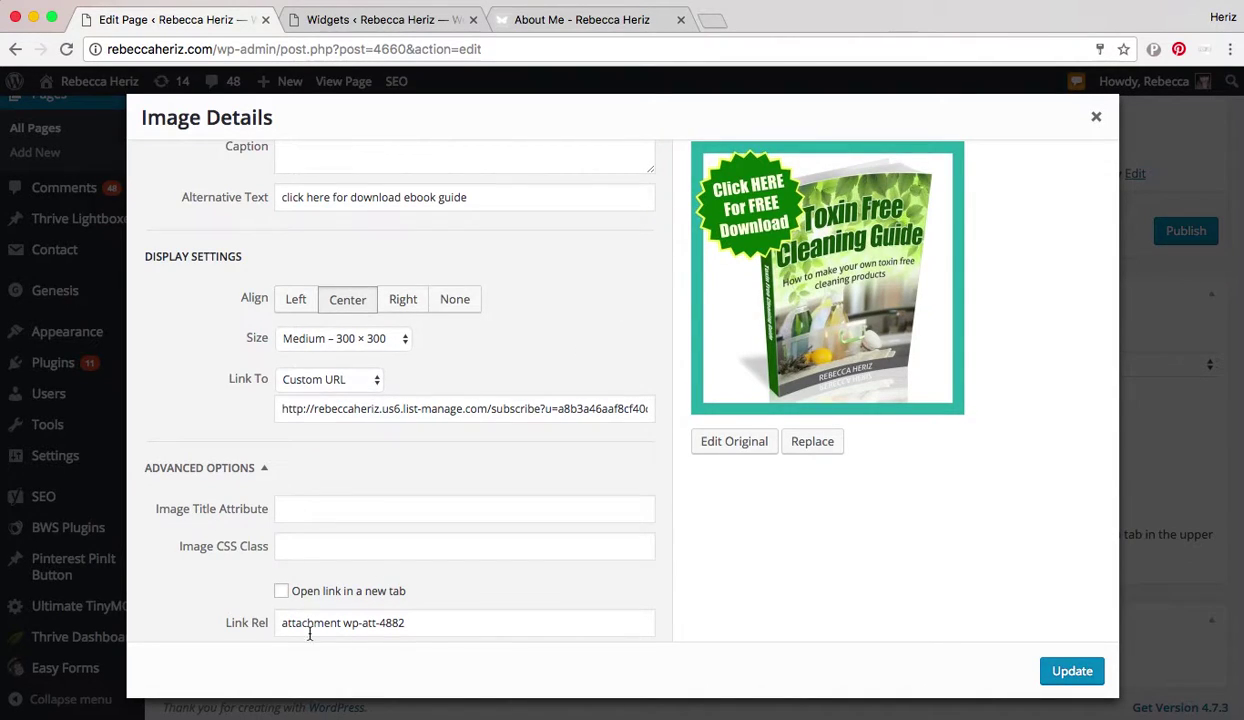
right_click(280, 590)
left_click(192, 614)
left_click(281, 591)
scroll(453, 621, "down", 1)
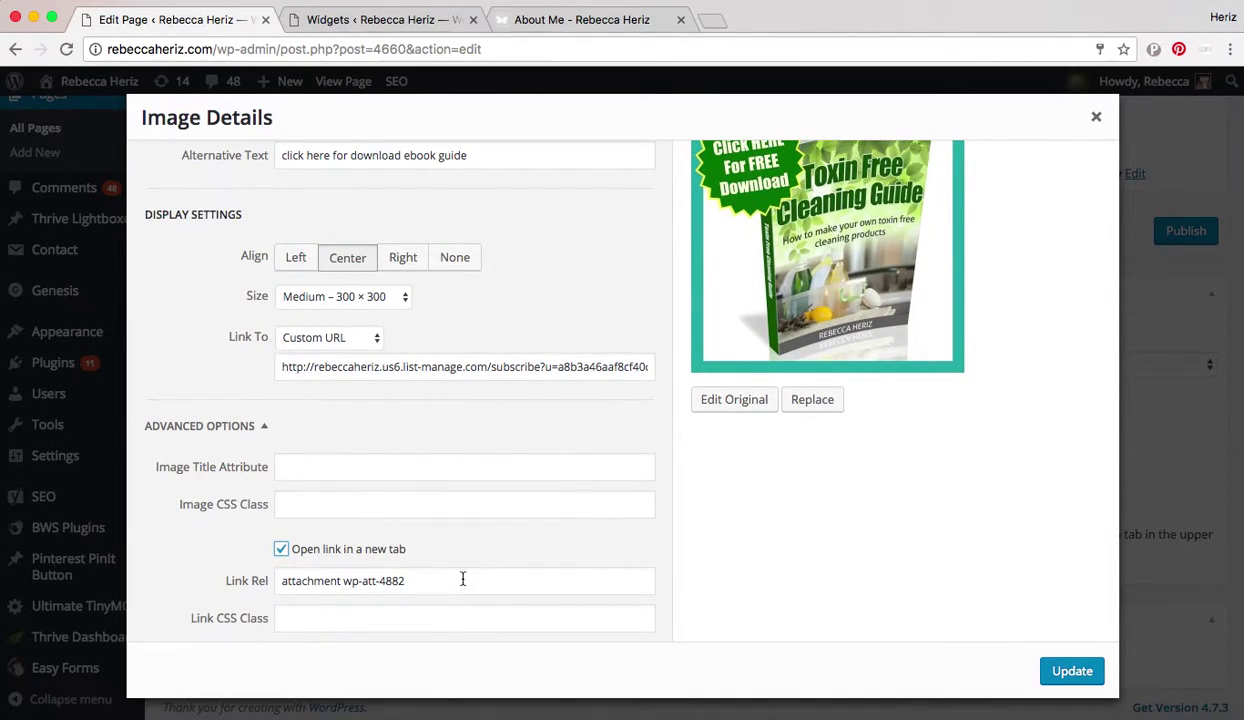
left_click_drag(458, 580, 233, 585)
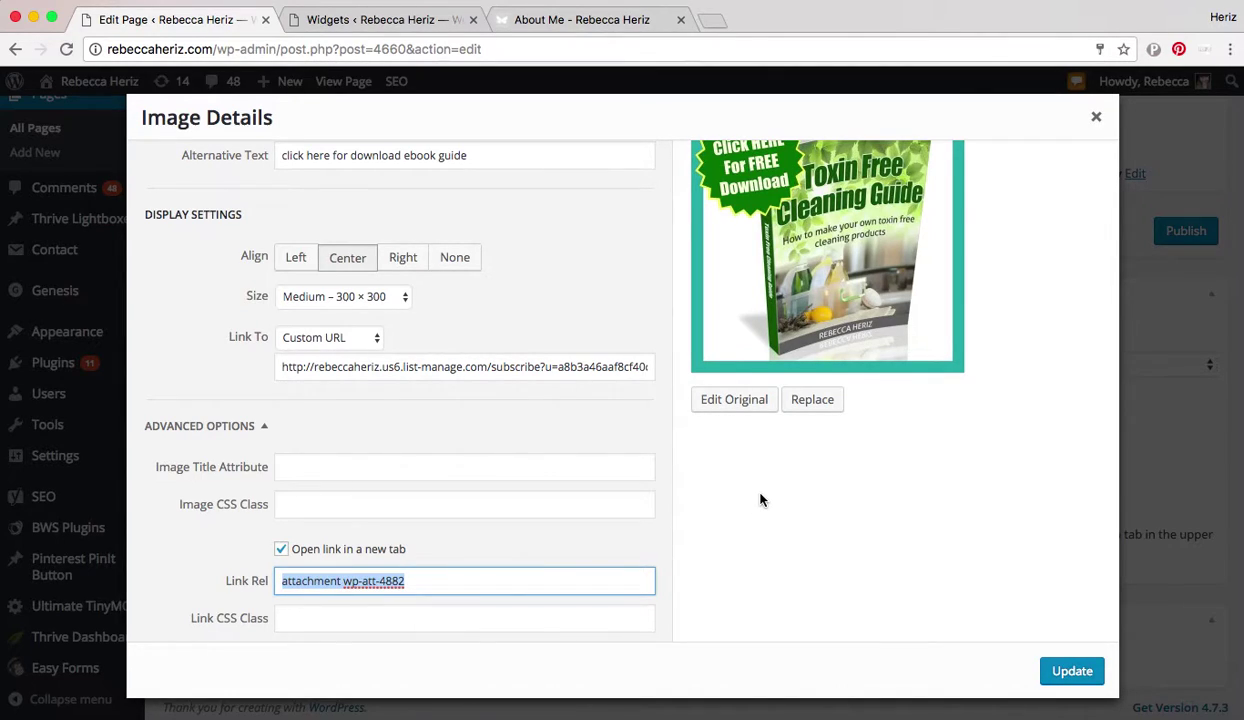
left_click(641, 411)
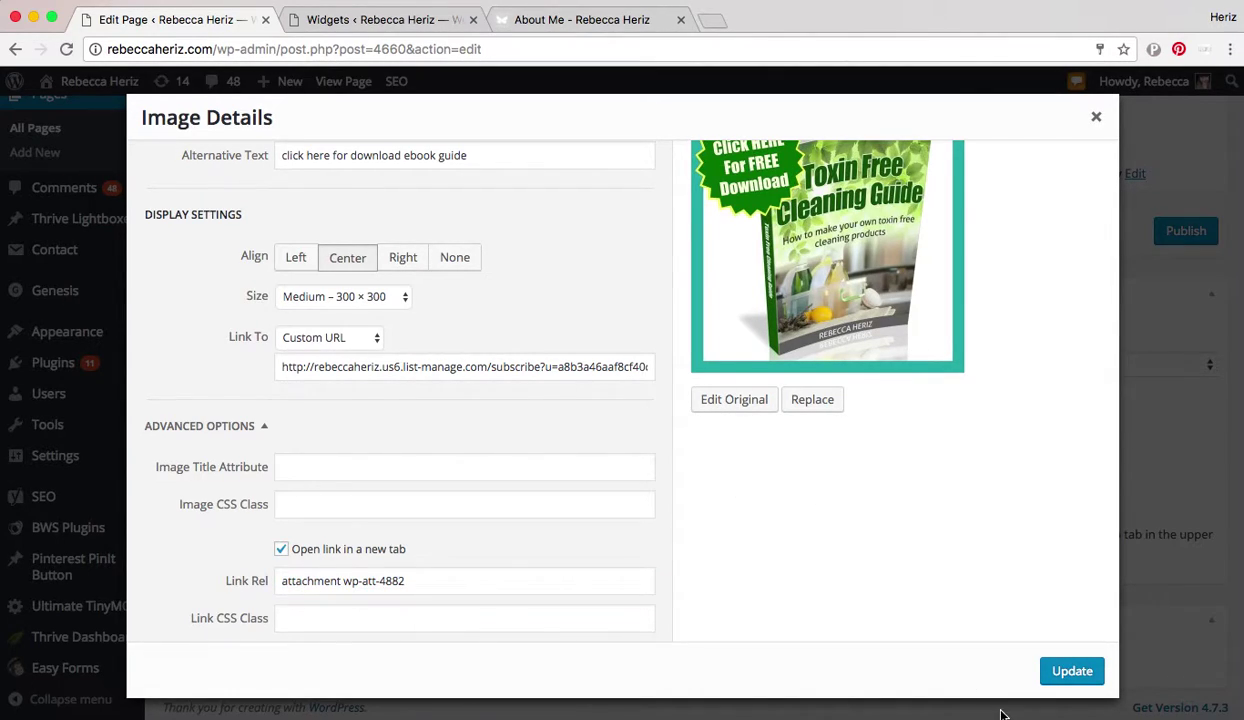
left_click(1072, 670)
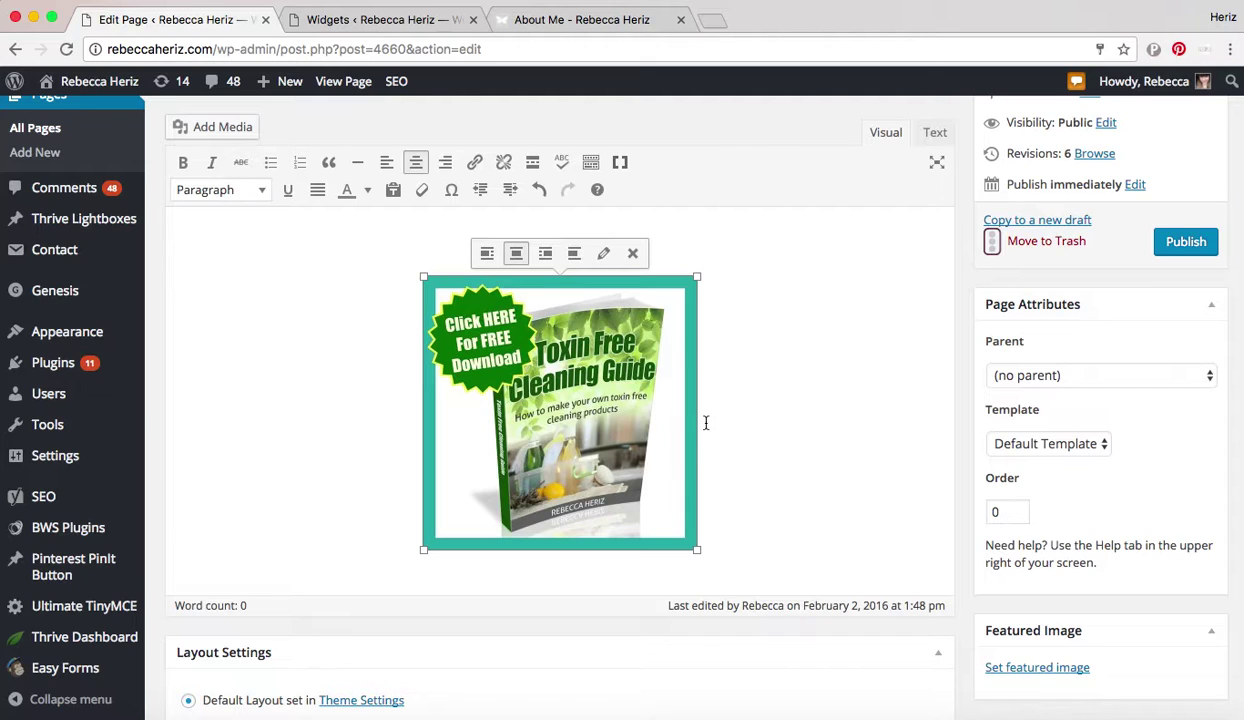
Step: Save the 'cleaning guide widget image' draft, check the About Me sidebar, then return to the editor
scroll(1054, 263, "up", 3)
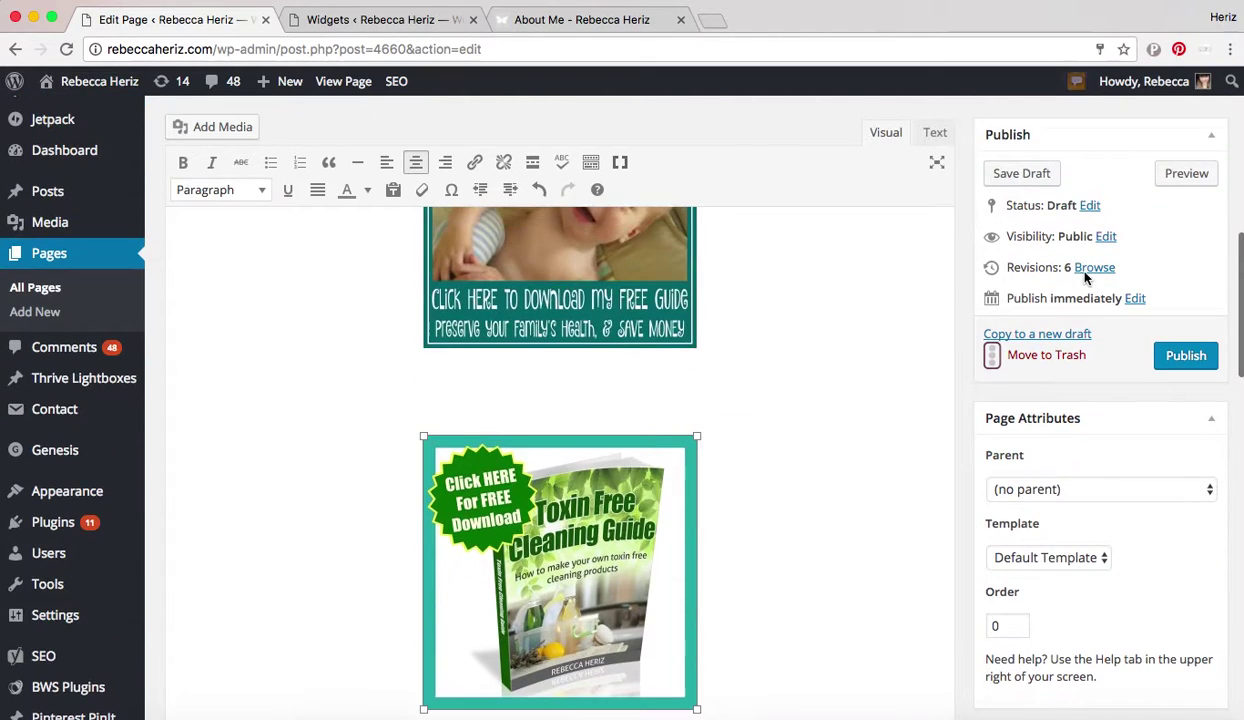
left_click(1022, 176)
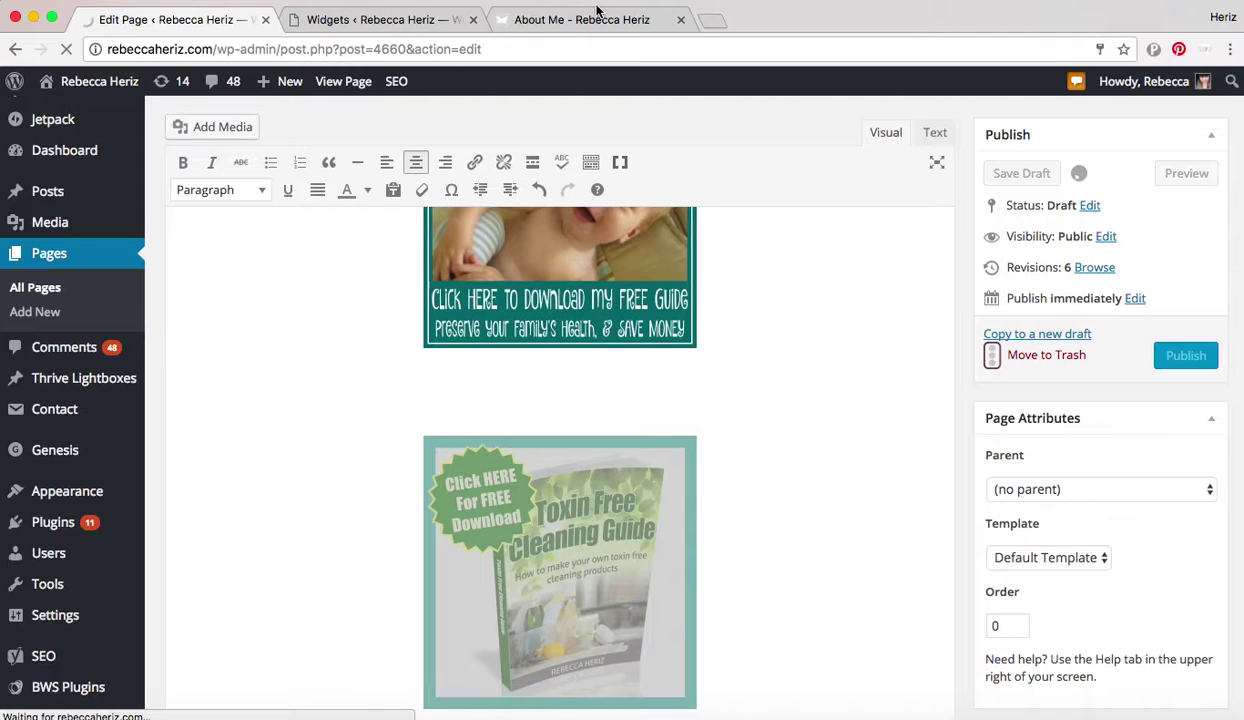
left_click(597, 10)
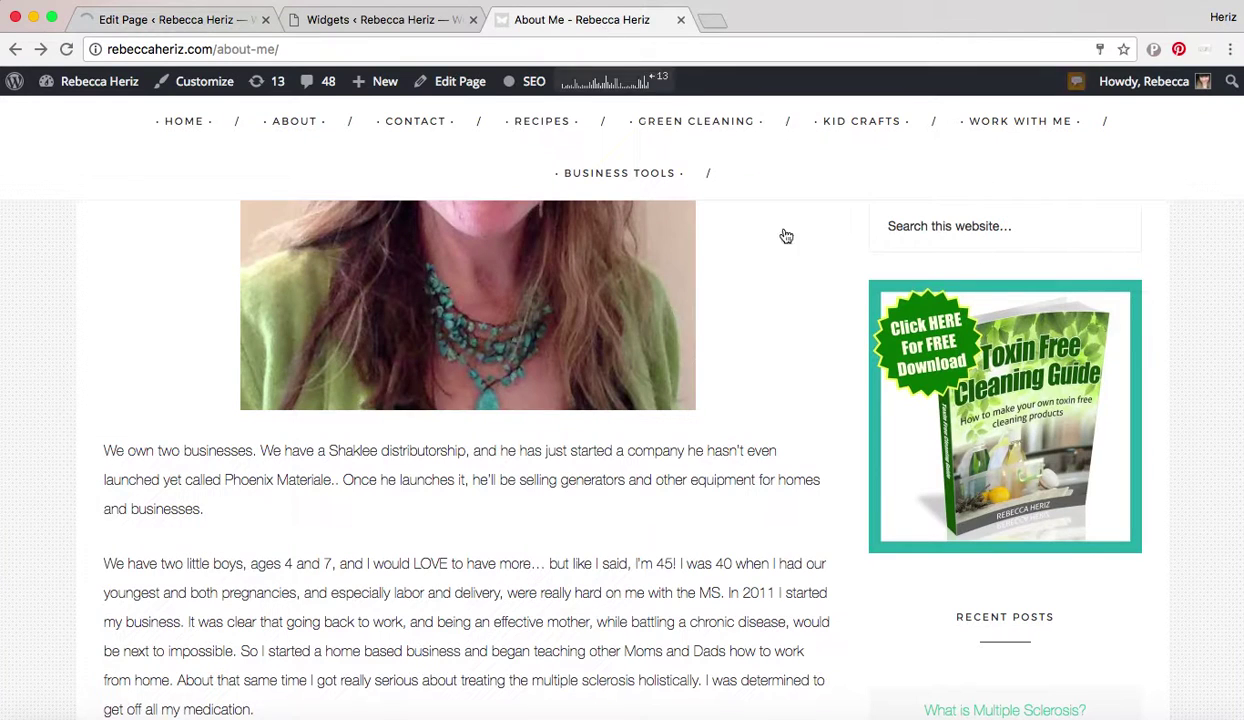
scroll(985, 497, "up", 3)
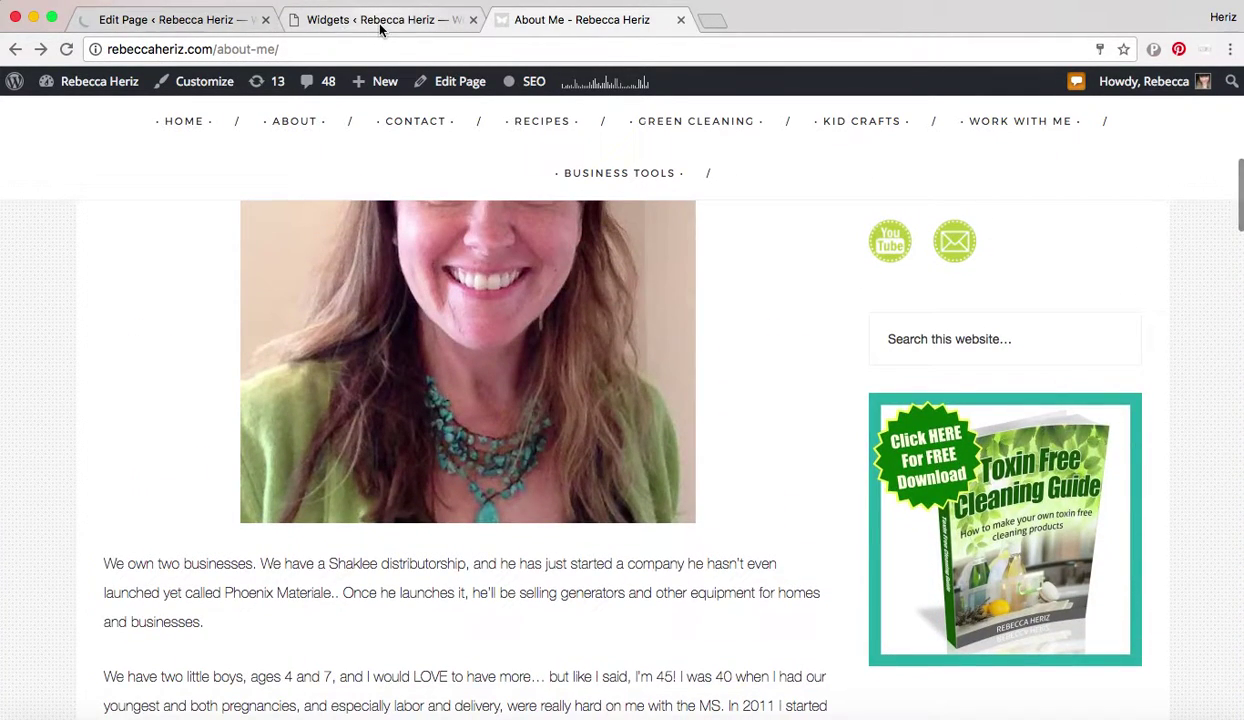
left_click(170, 20)
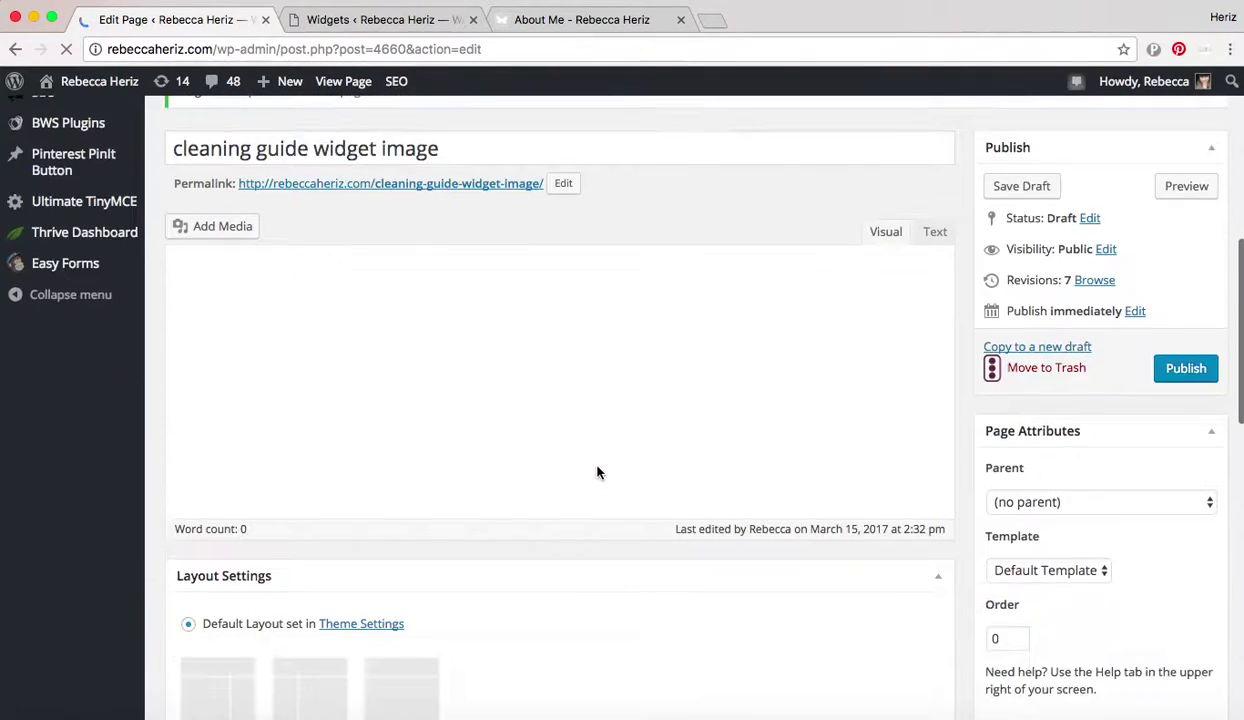
scroll(655, 388, "down", 10)
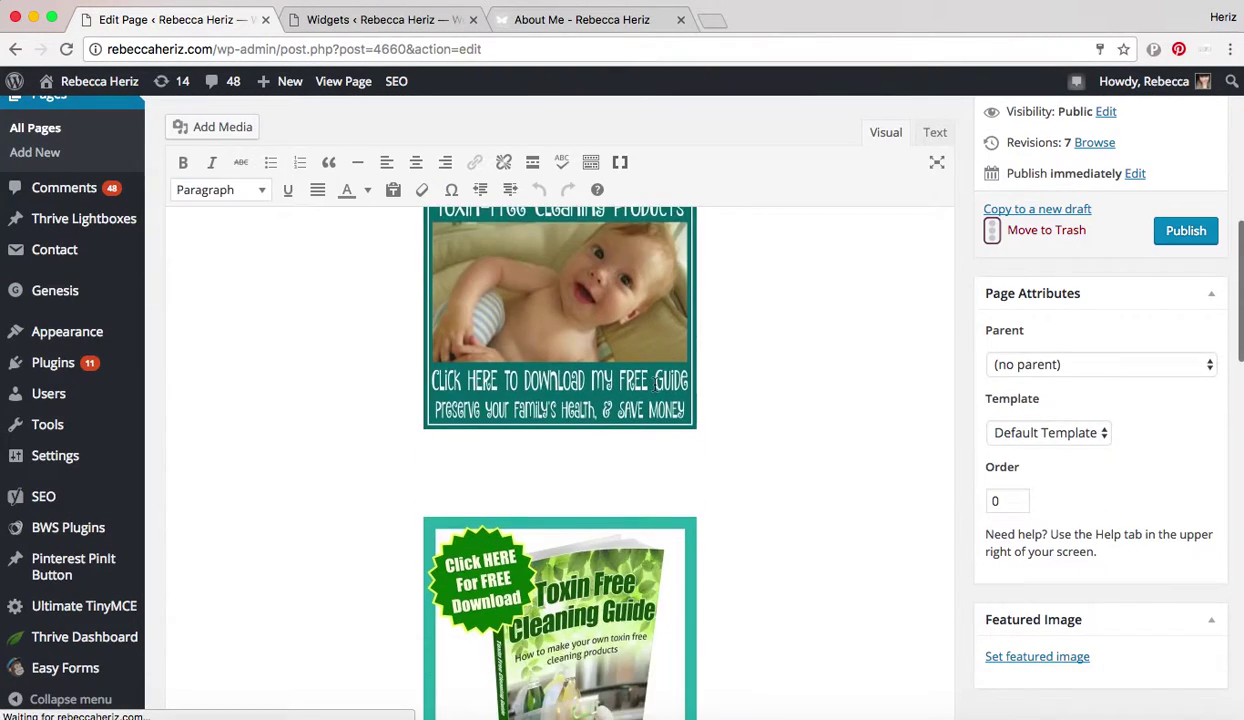
scroll(655, 385, "up", 5)
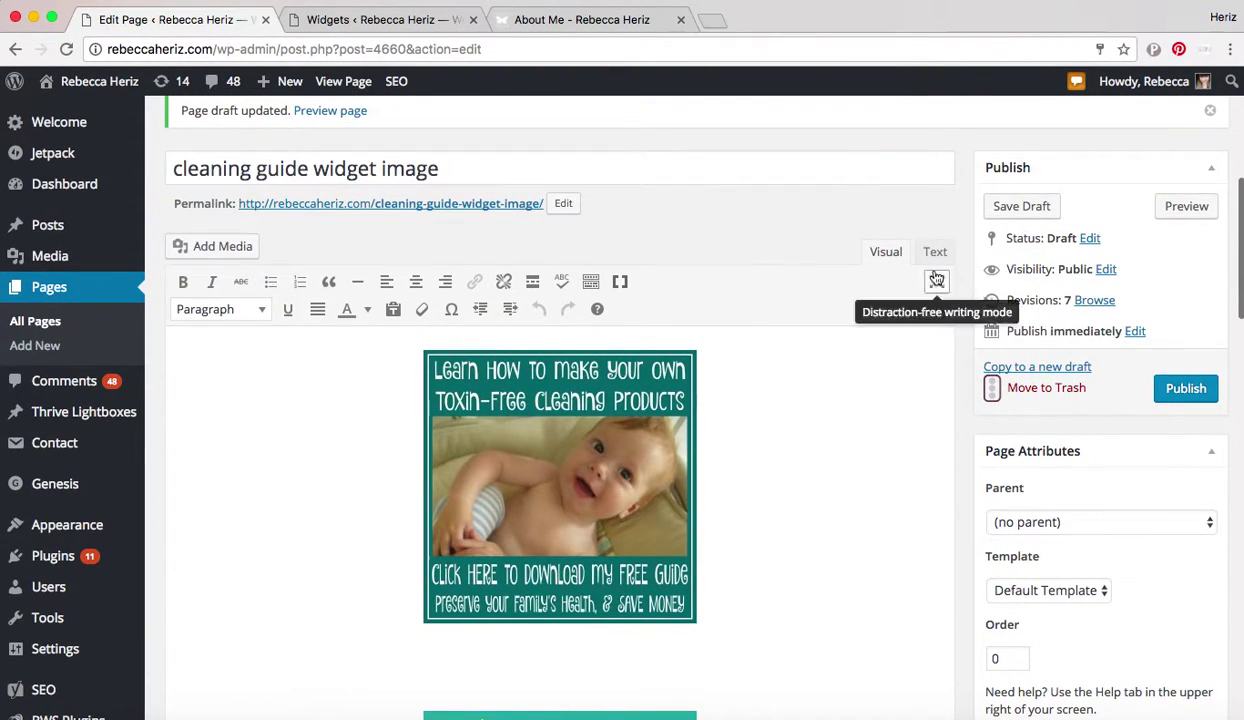
Step: Copy the second guide image's link code from the Text view, then go to Widgets
left_click(935, 252)
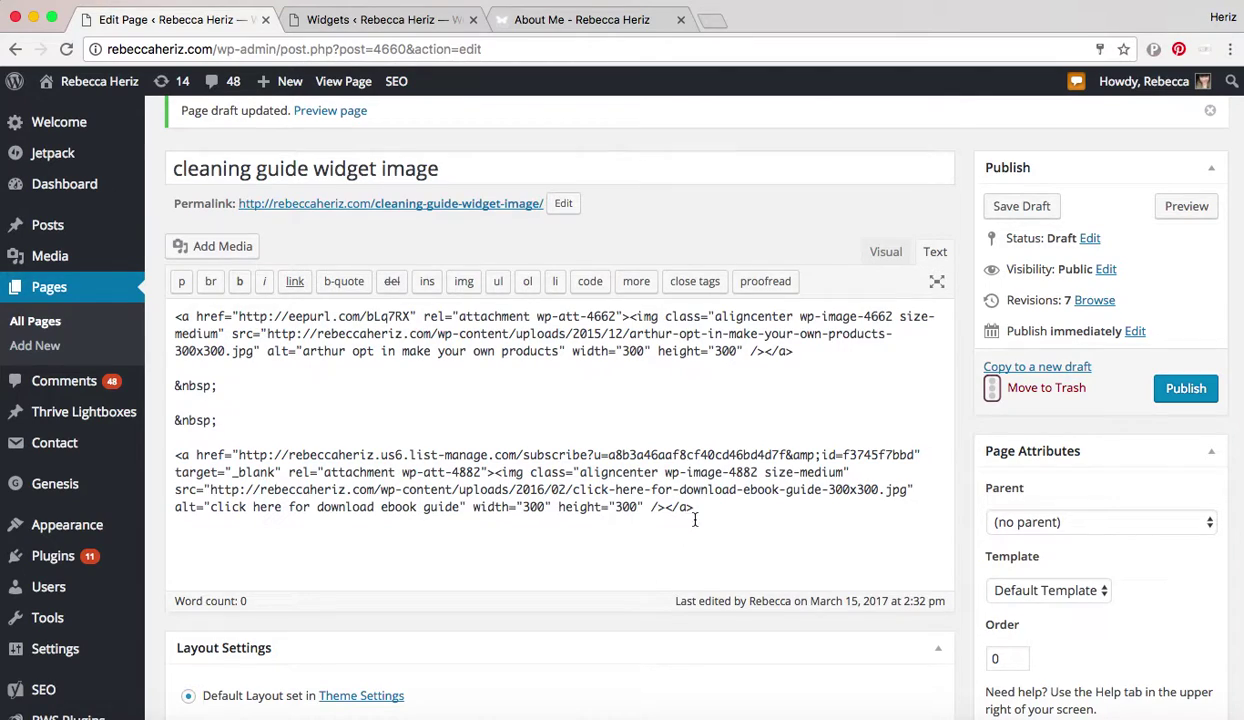
left_click_drag(695, 519, 161, 440)
key("ctrl+c")
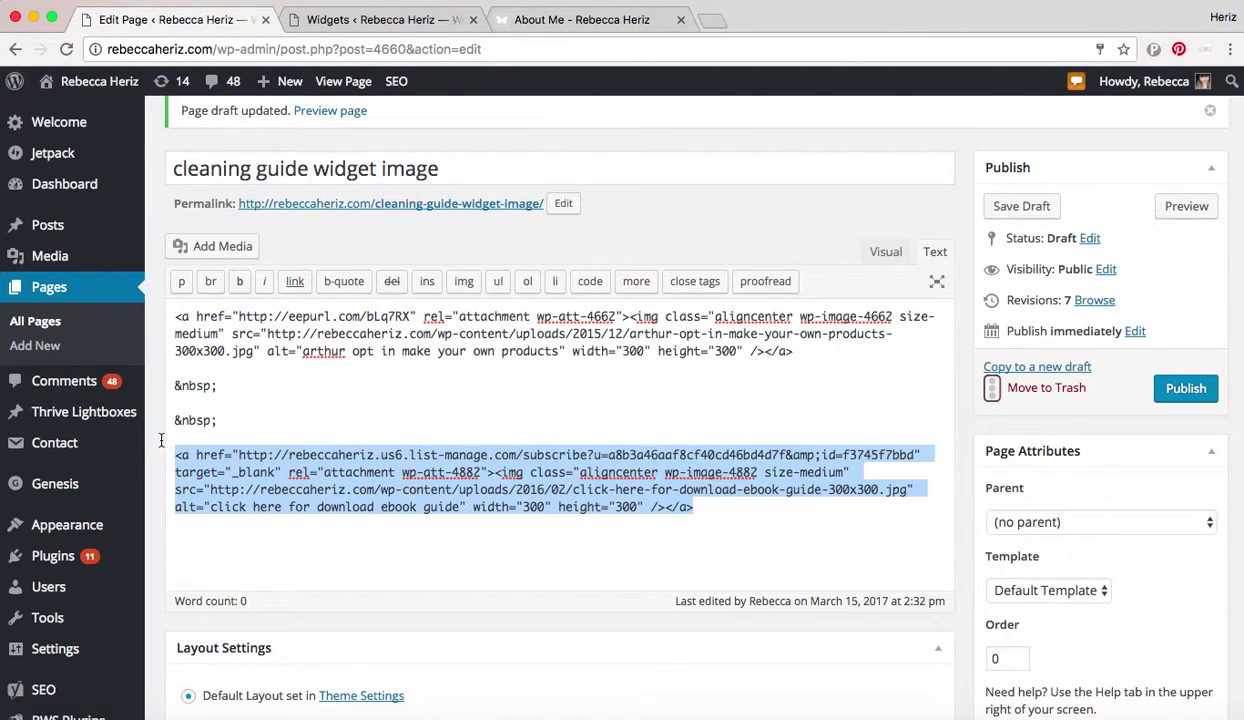
left_click(875, 251)
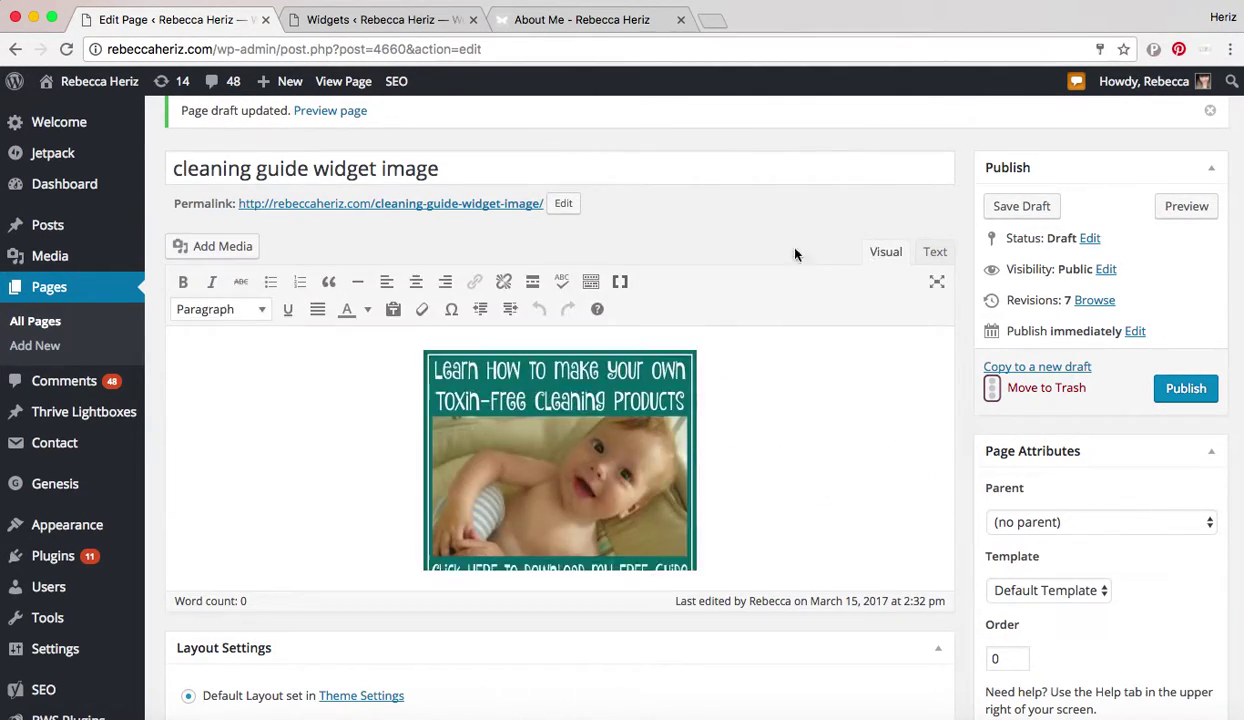
left_click(366, 20)
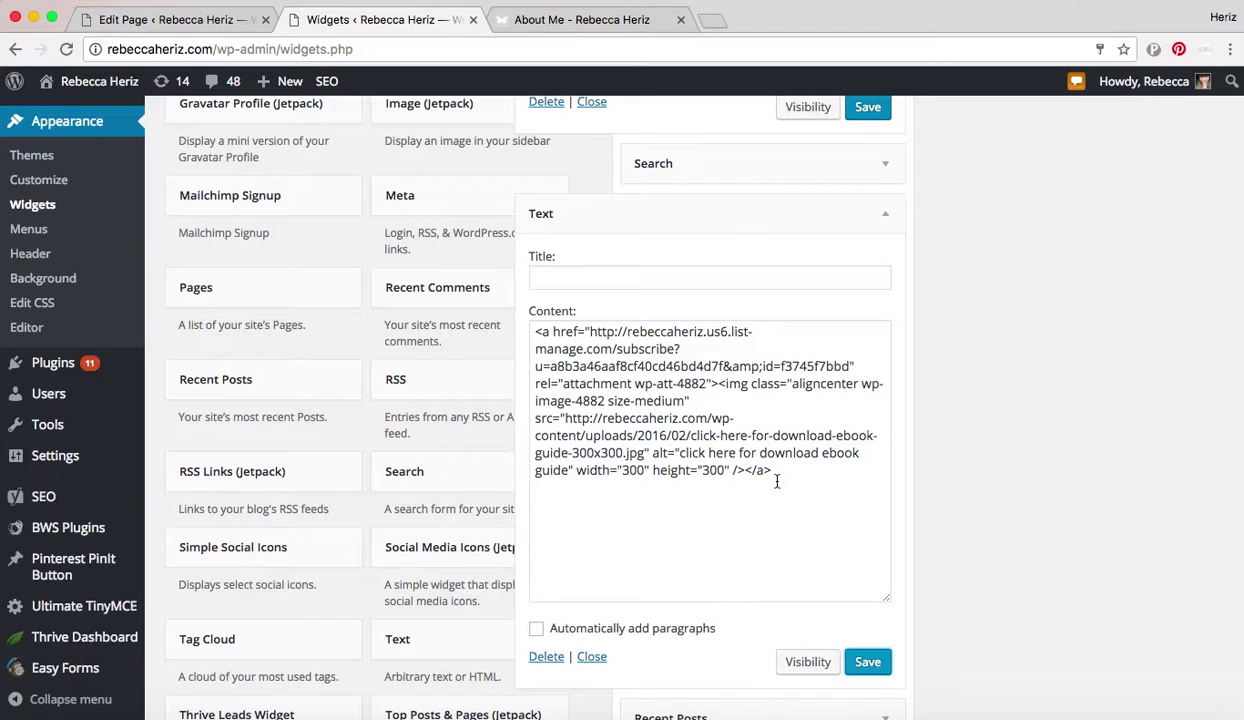
Step: Paste the new-tab image code into the Text widget, delete the old block, and save
left_click(776, 481)
key("Return")
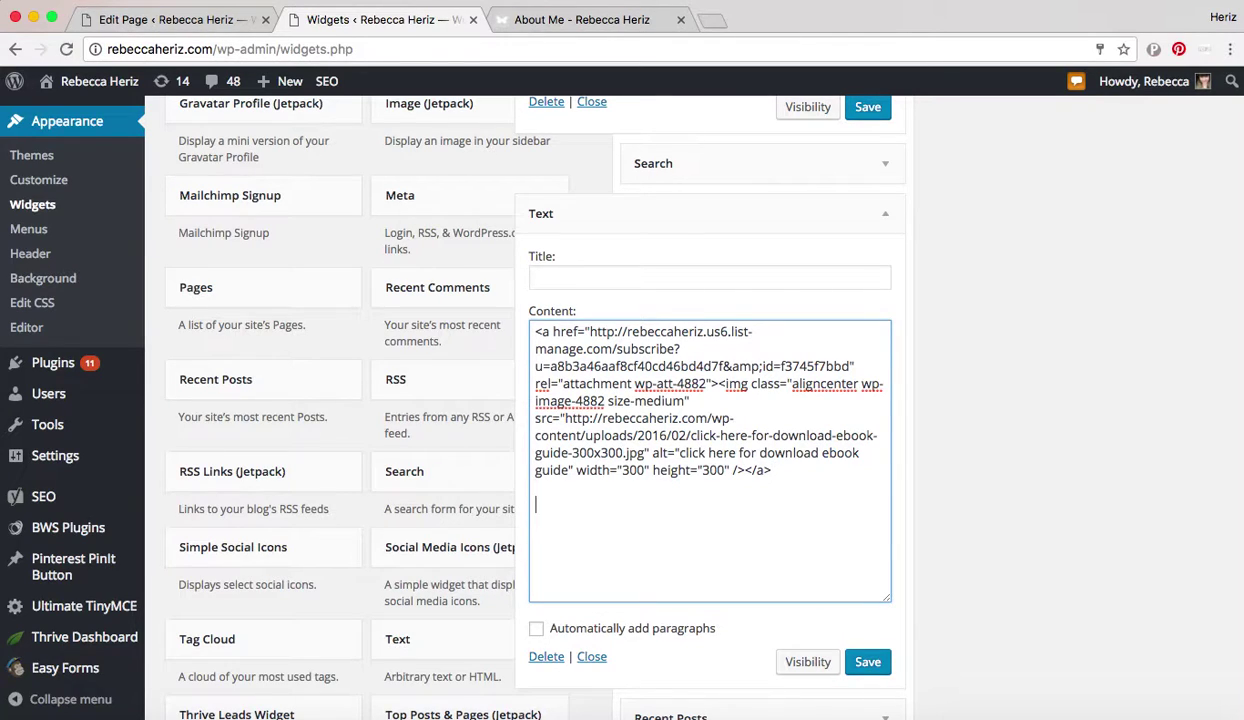
key("ctrl+v")
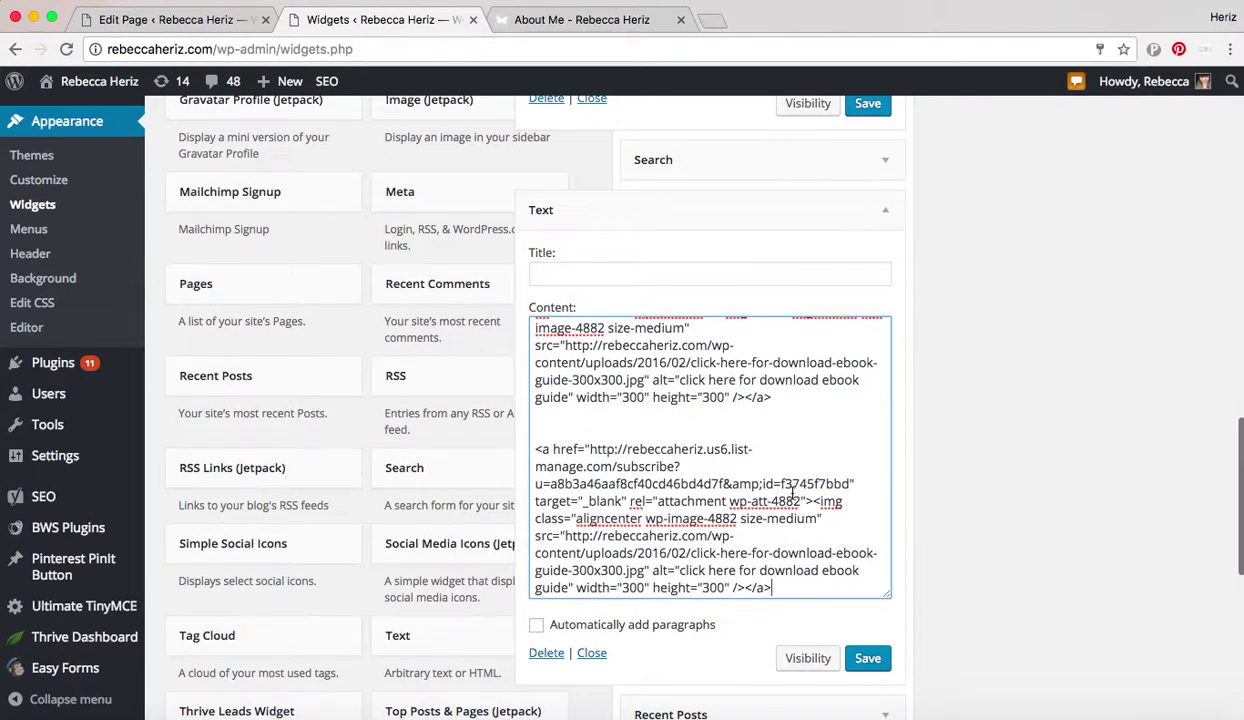
scroll(792, 492, "up", 1)
scroll(780, 493, "up", 2)
scroll(767, 493, "down", 5)
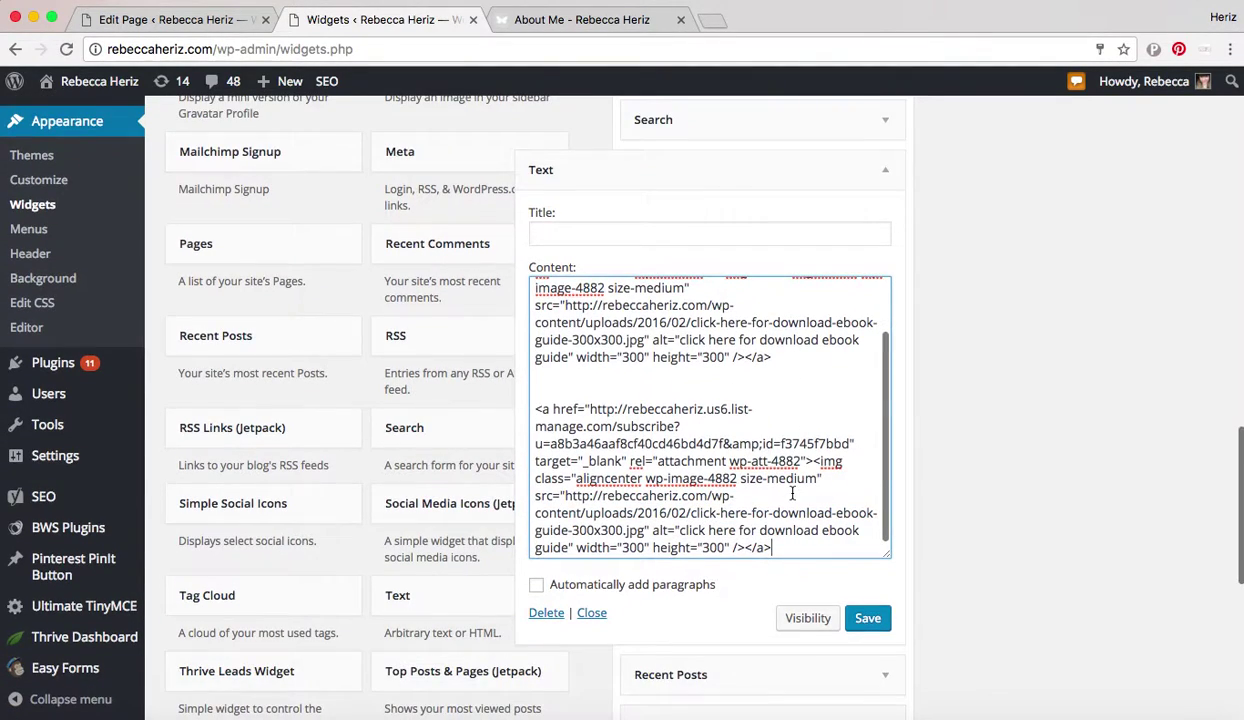
left_click_drag(531, 398, 511, 249)
key("BackSpace")
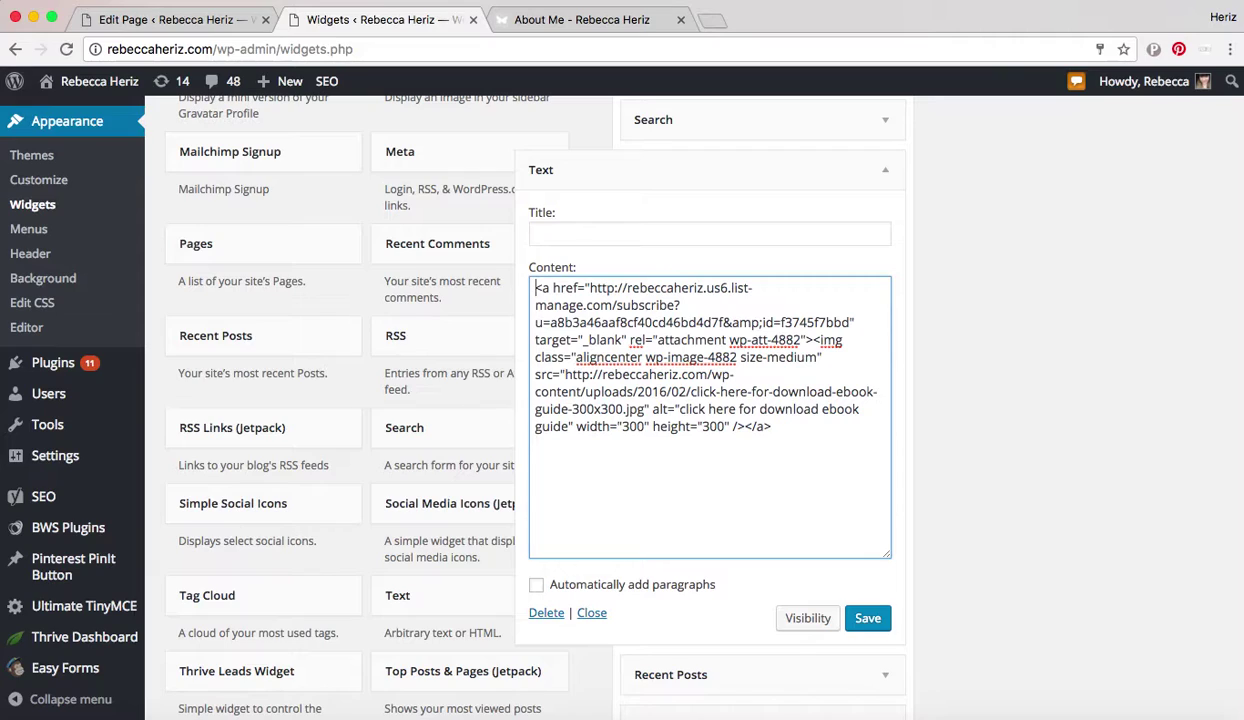
left_click(868, 619)
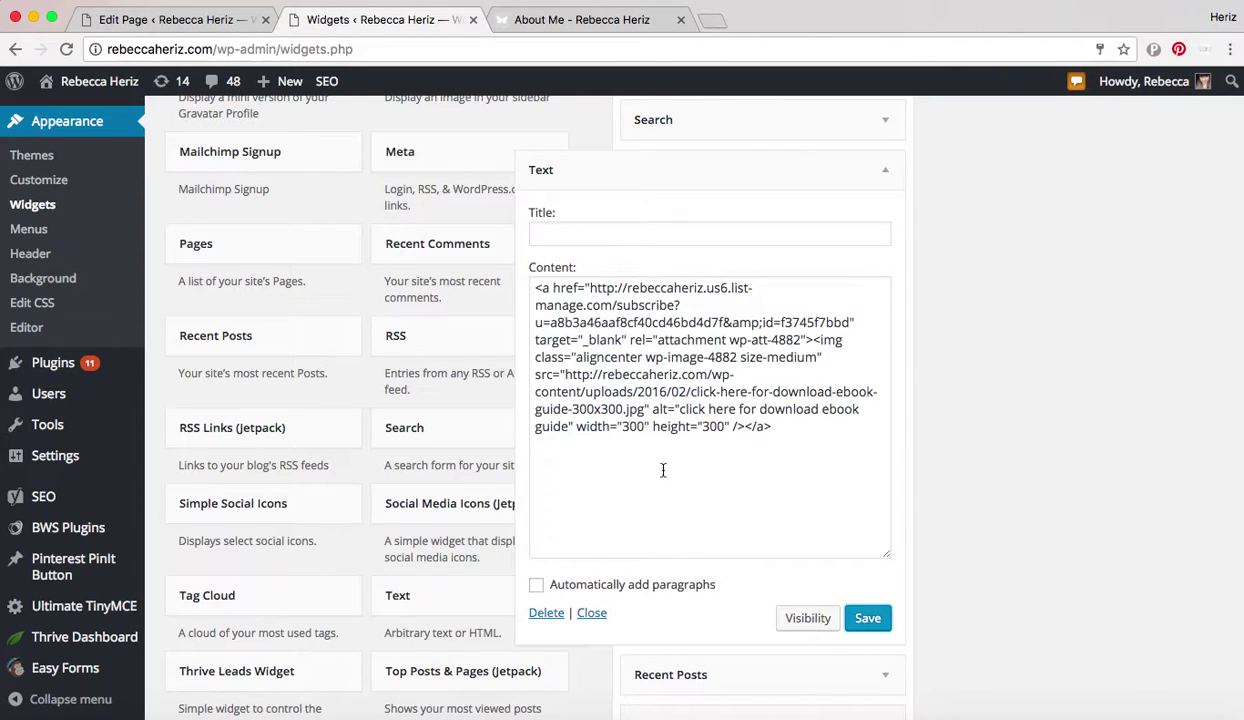
Step: Check the image width value 300 in the widget code and save the widget again
left_click(641, 425)
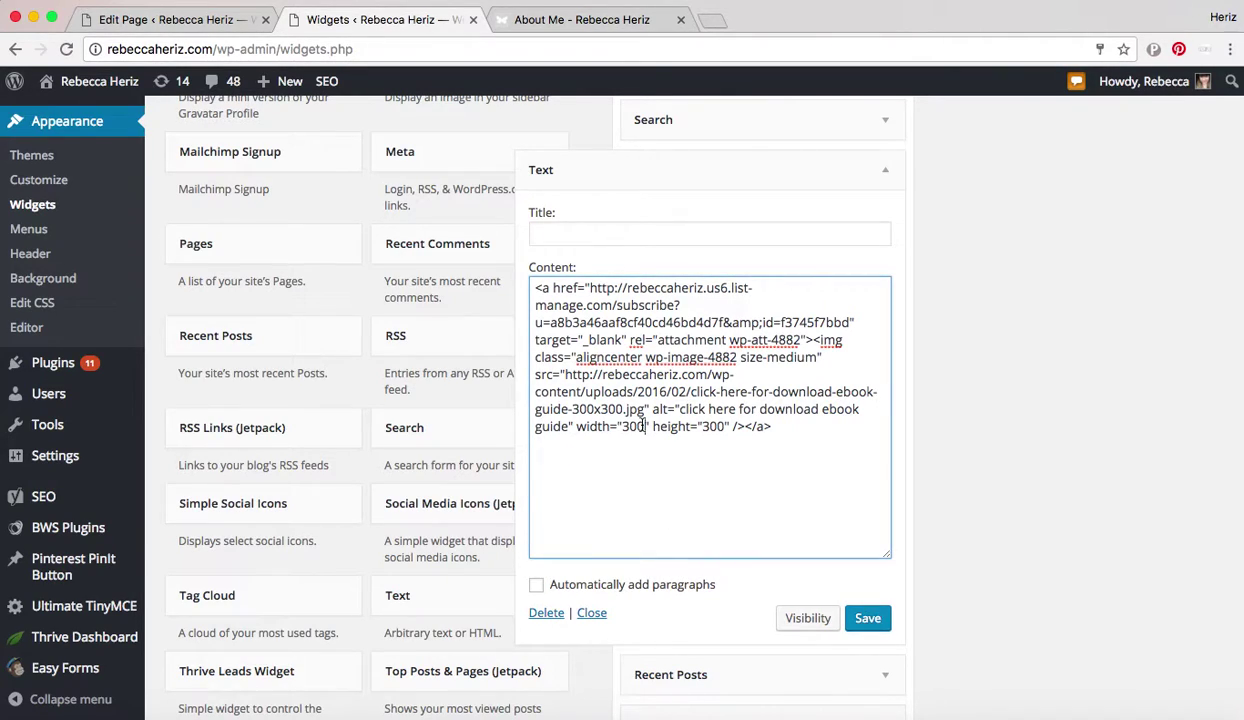
left_click_drag(646, 426, 621, 426)
left_click(646, 426)
left_click_drag(646, 426, 726, 427)
left_click(870, 619)
Step: Reload the About Me page and confirm the guide image opens the signup page in a new tab
left_click(575, 22)
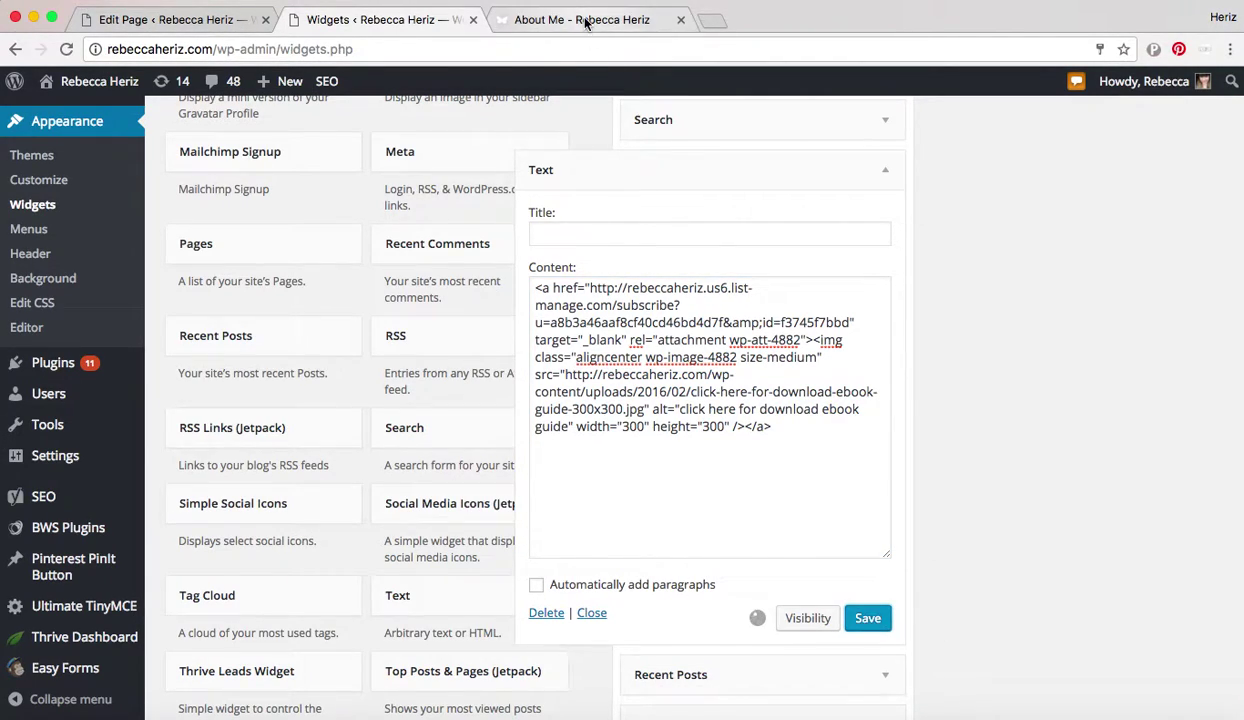
left_click(67, 49)
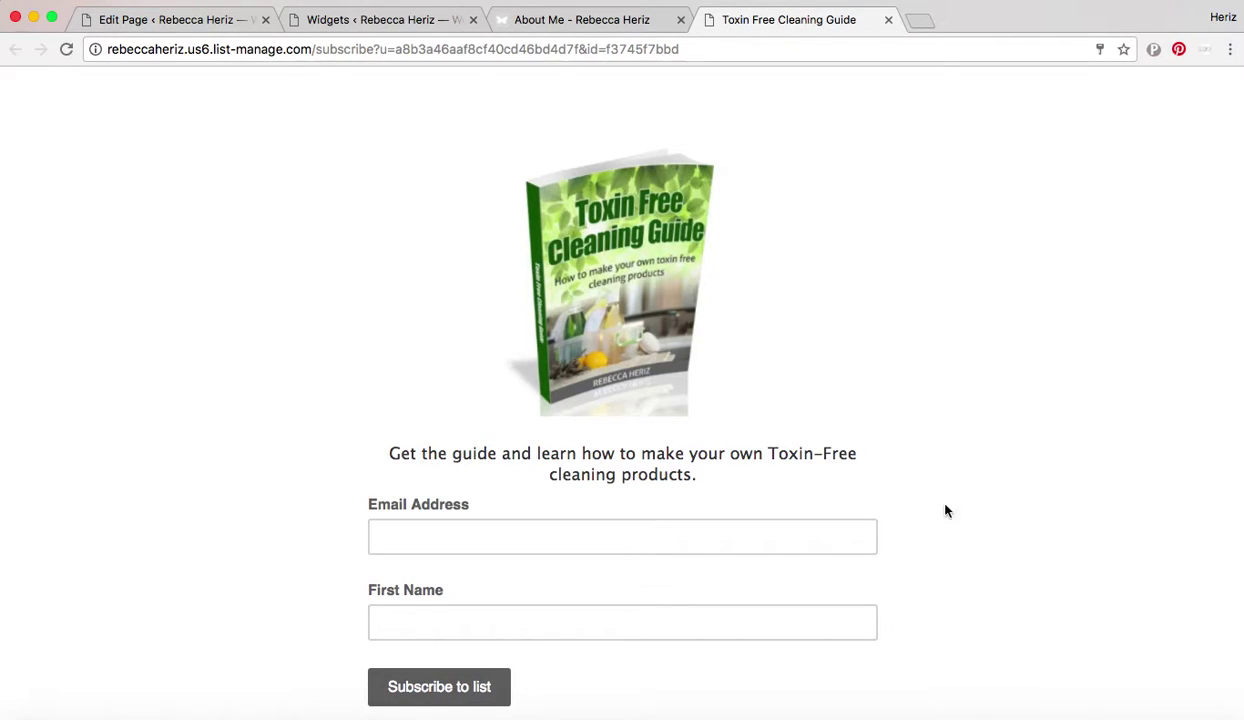
left_click(592, 24)
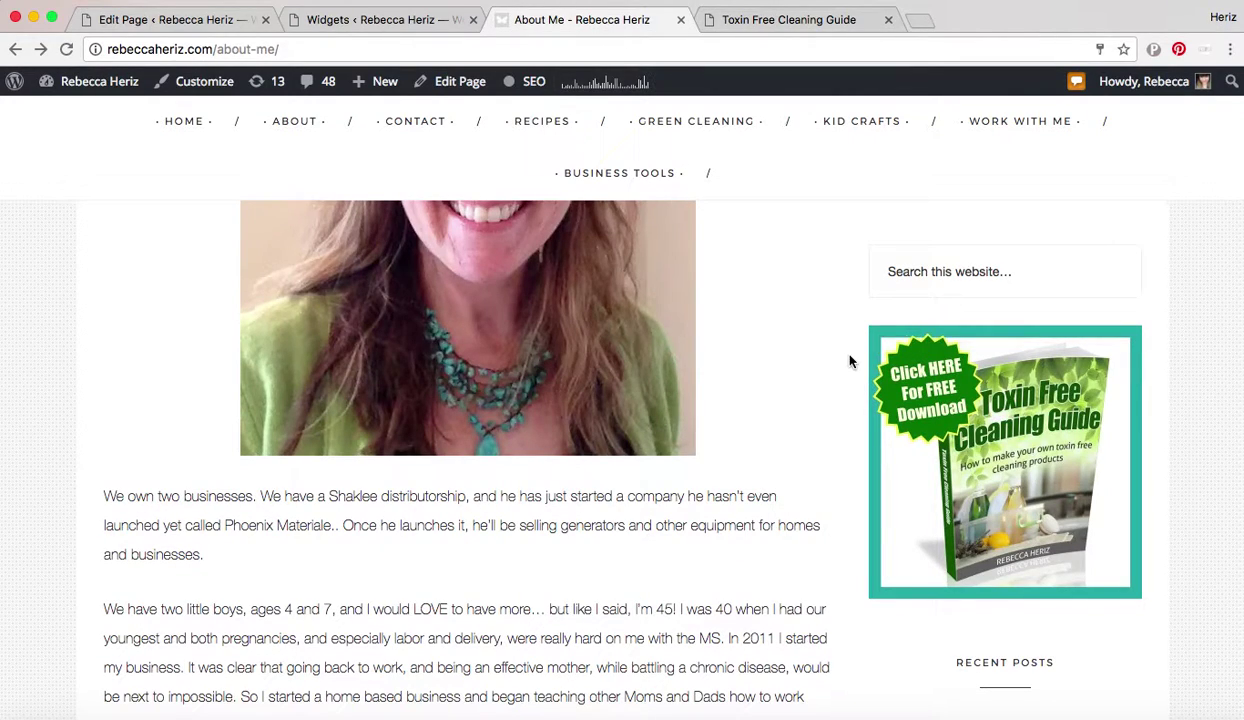
left_click(780, 24)
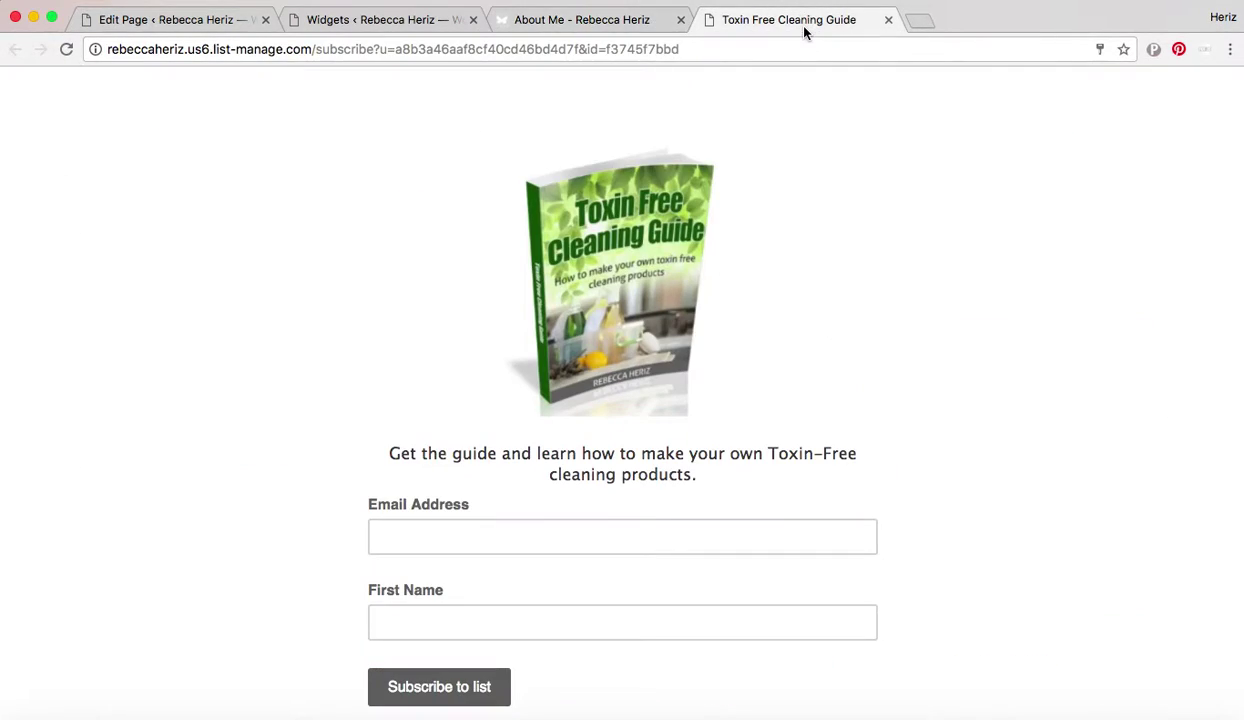
left_click(607, 20)
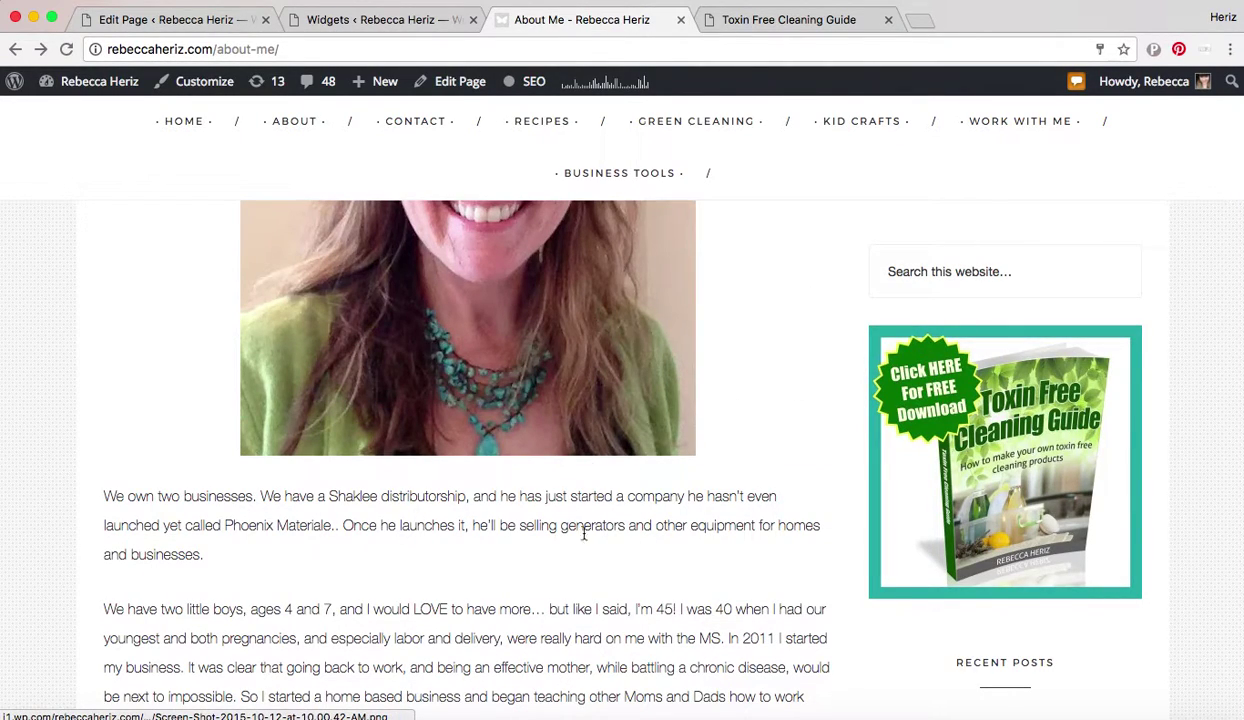
scroll(422, 378, "up", 1)
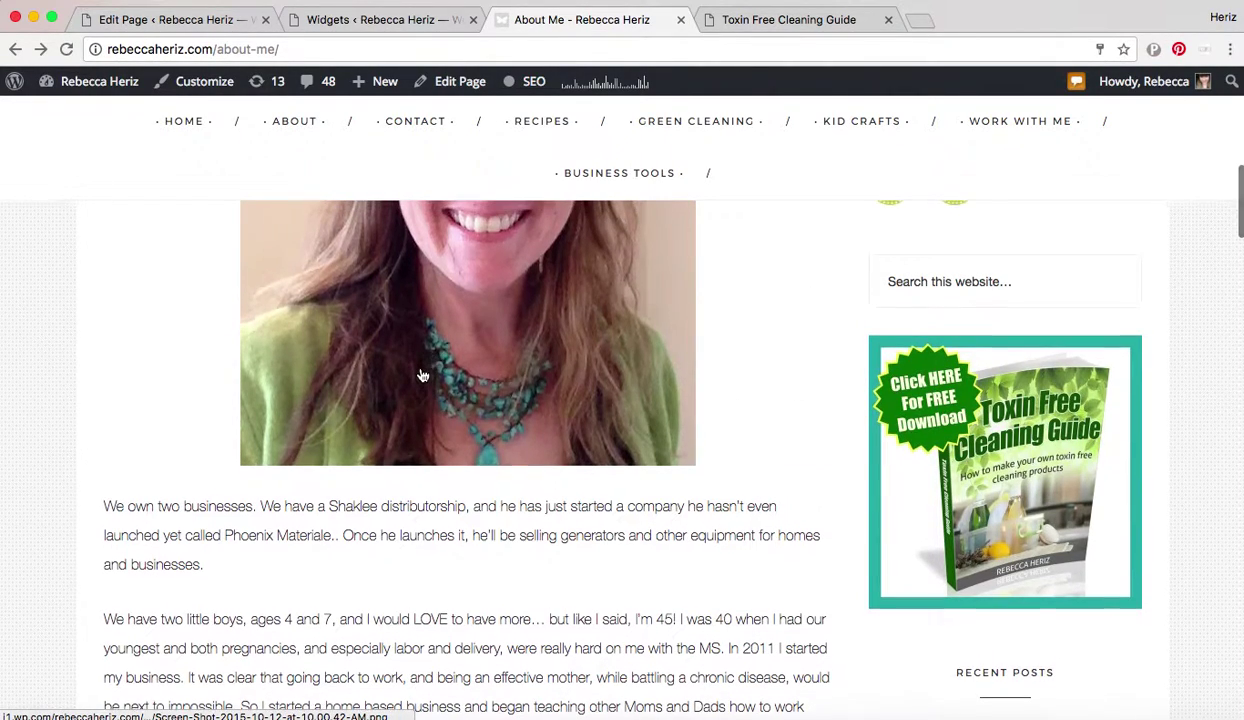
Step: Inspect the signup page, trying its Email Address field
left_click(786, 22)
scroll(594, 450, "down", 3)
scroll(594, 434, "up", 3)
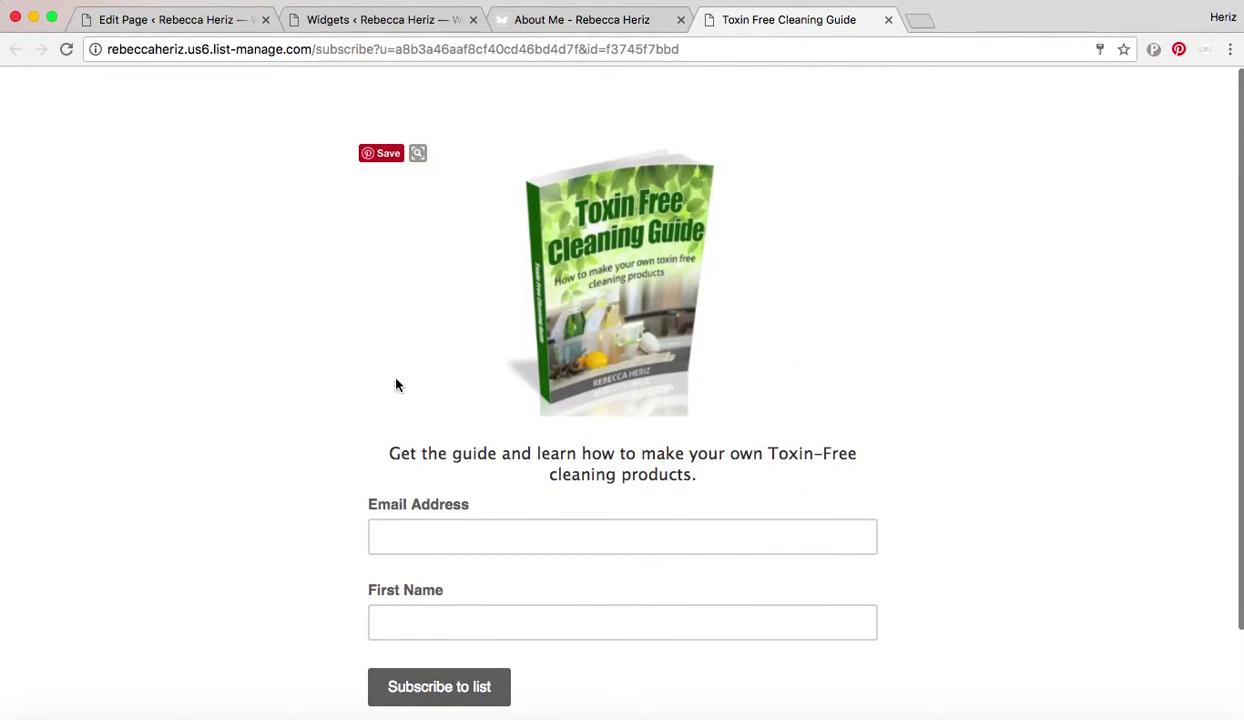
left_click(453, 546)
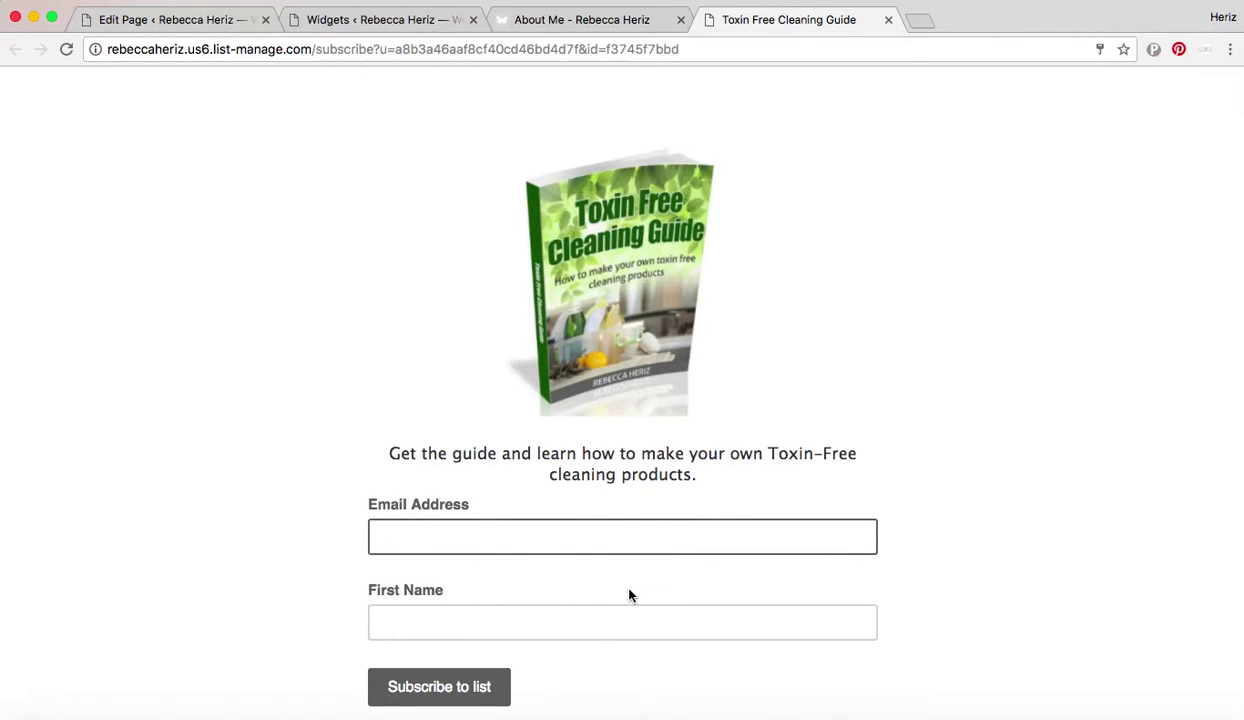
scroll(629, 595, "down", 3)
scroll(561, 594, "up", 3)
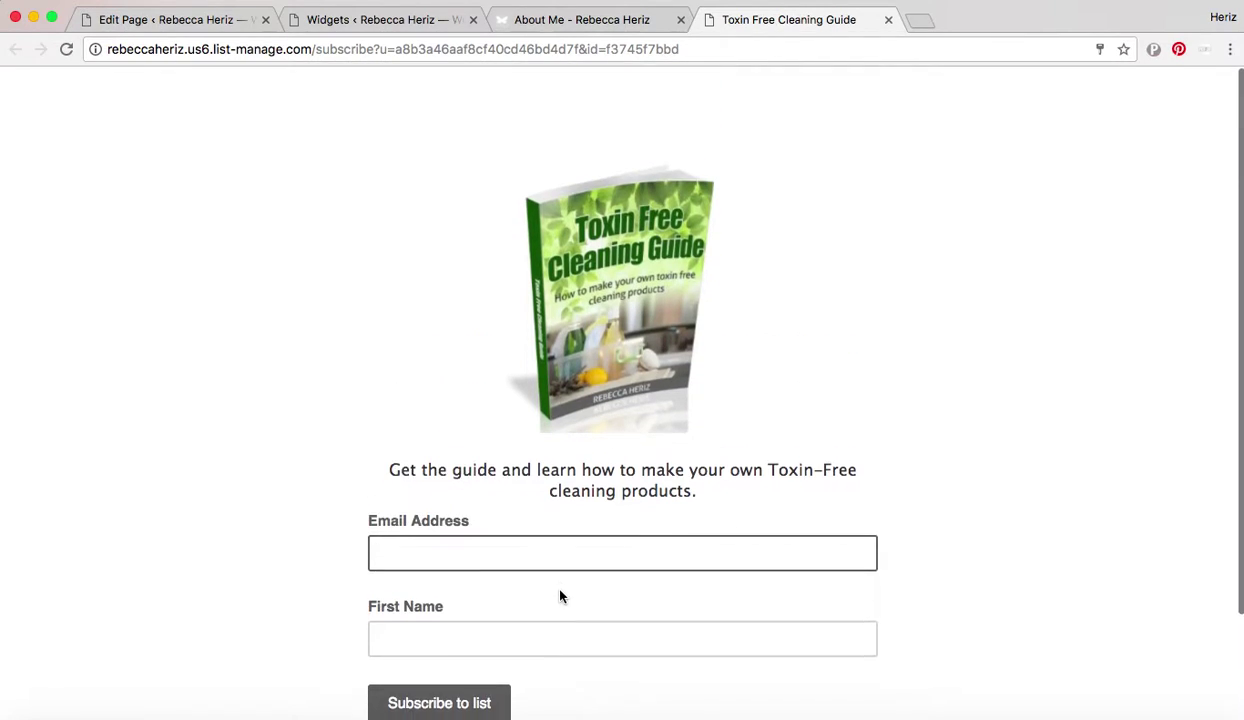
Step: Close the signup tab and scroll through the live About Me page
left_click(888, 20)
scroll(737, 400, "down", 5)
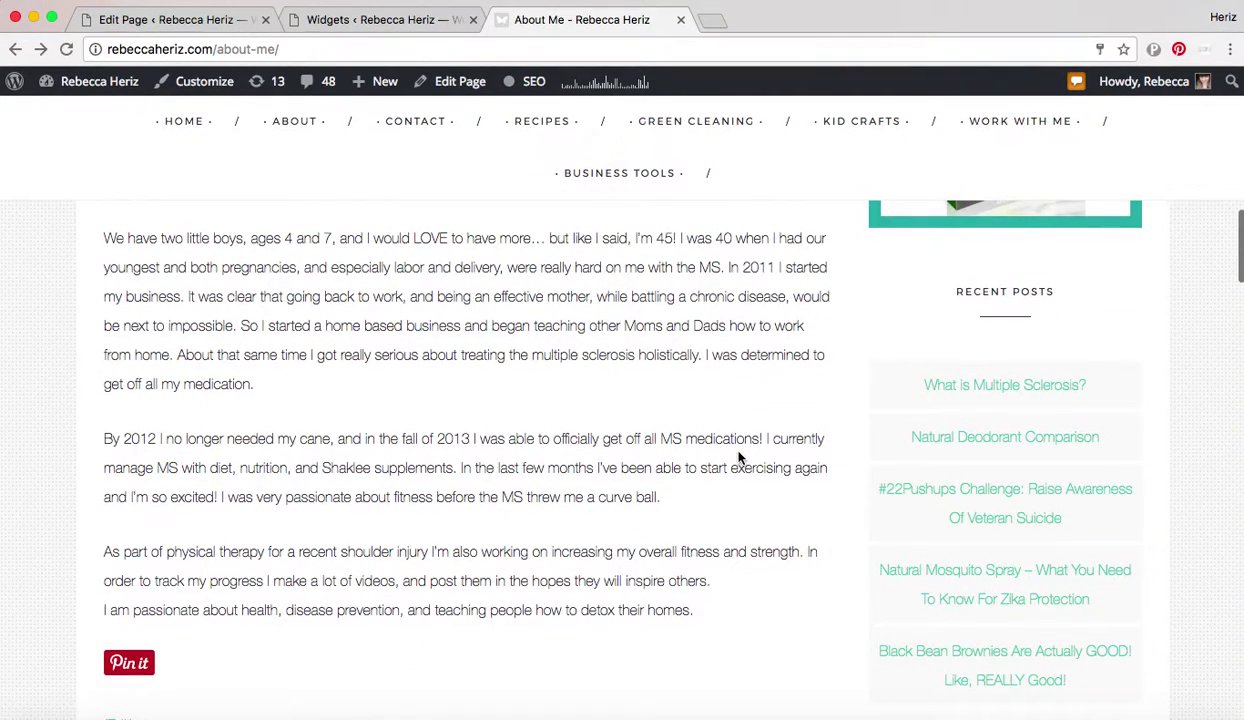
scroll(739, 458, "down", 6)
scroll(739, 458, "down", 5)
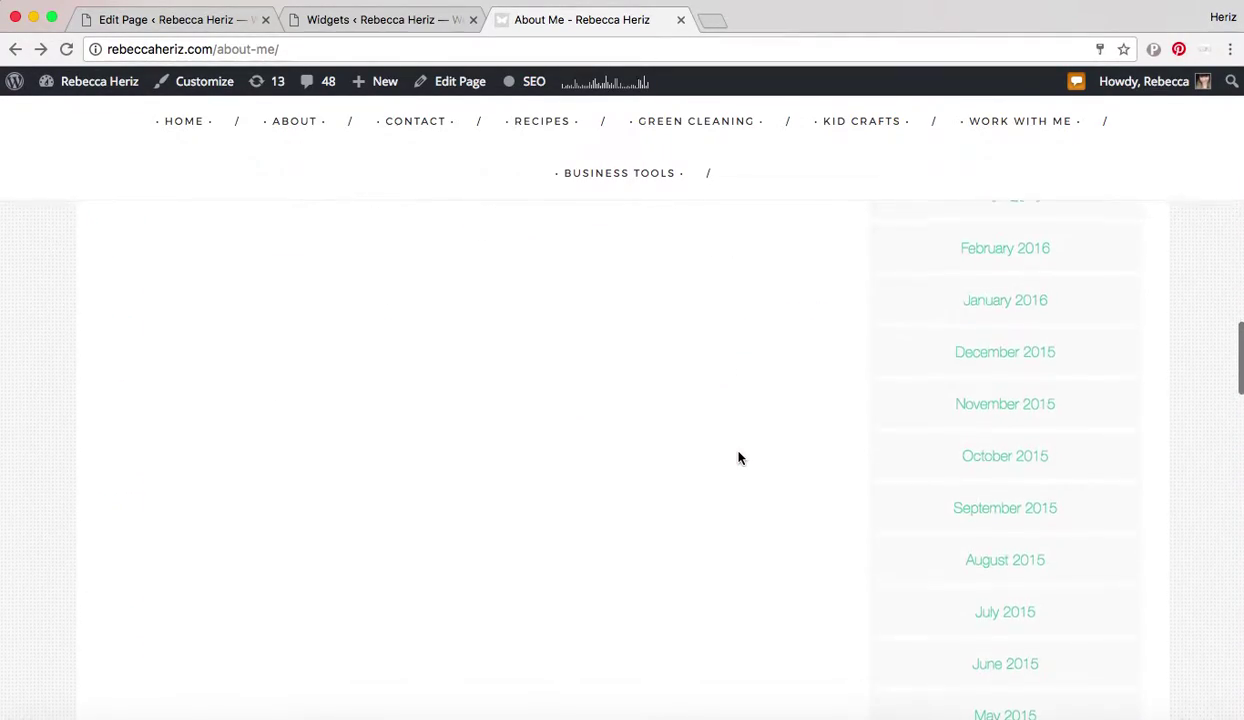
scroll(739, 457, "up", 15)
scroll(733, 460, "down", 5)
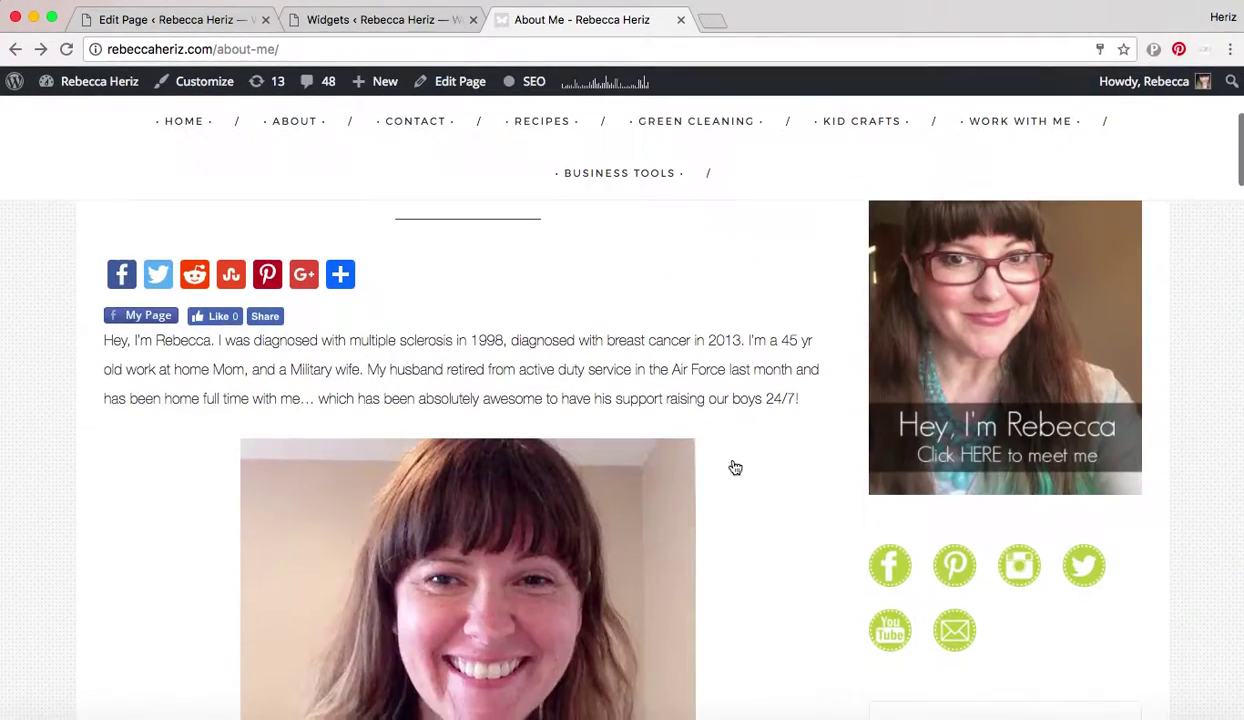
scroll(1022, 343, "up", 2)
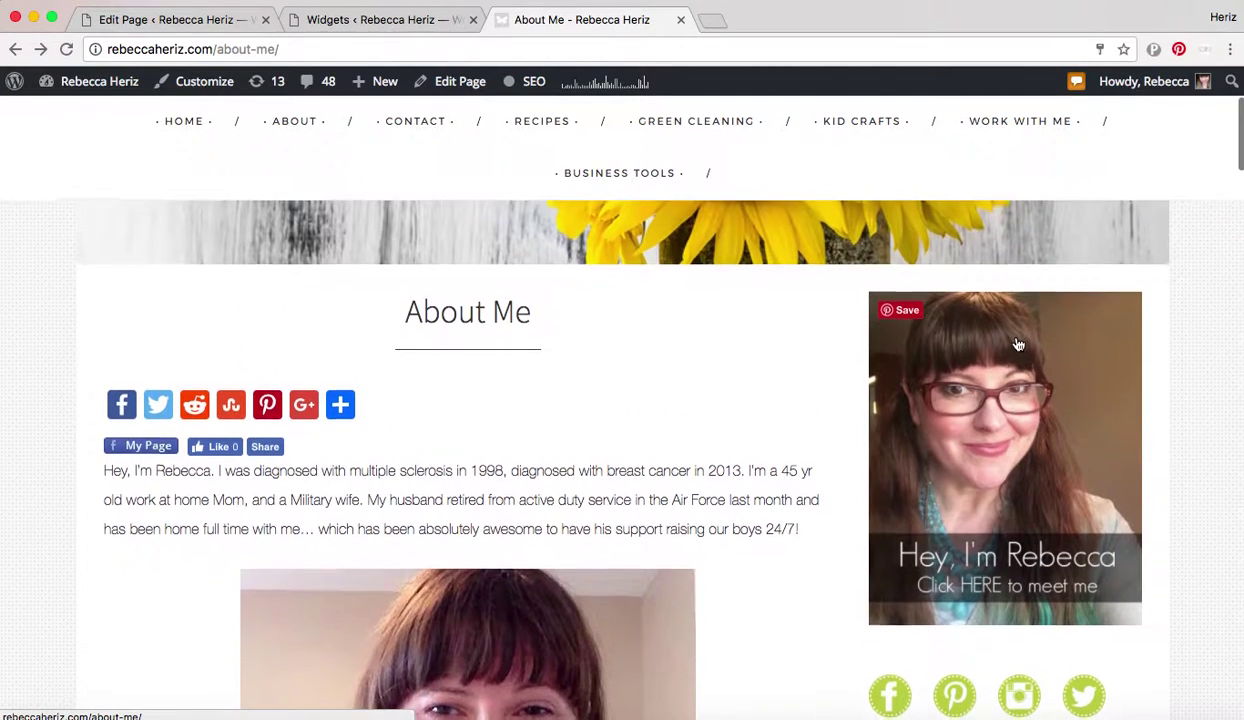